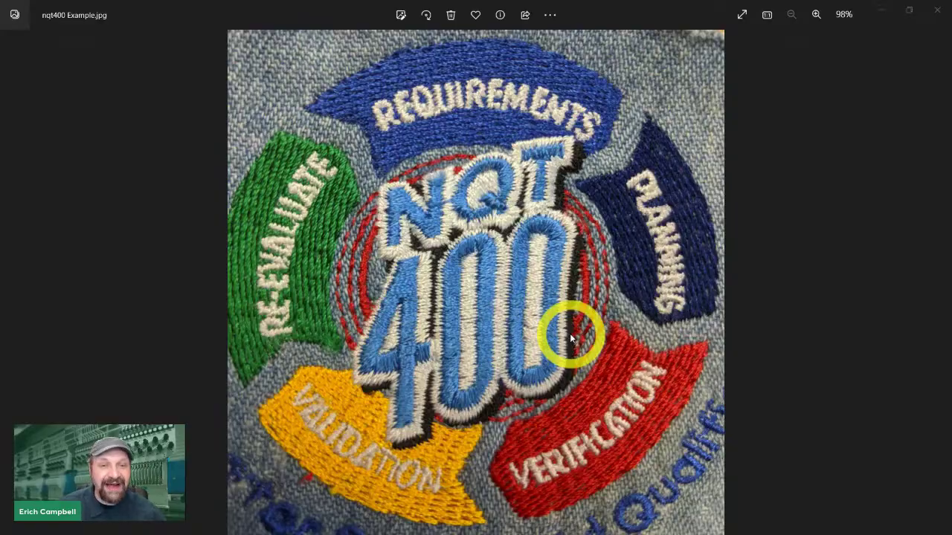
# - Switch to Embrilliance, turn off the 3D preview and measure a column of the U in the black REQUIREMENTS lettering
pyautogui.hotkey('alt', 'Tab')
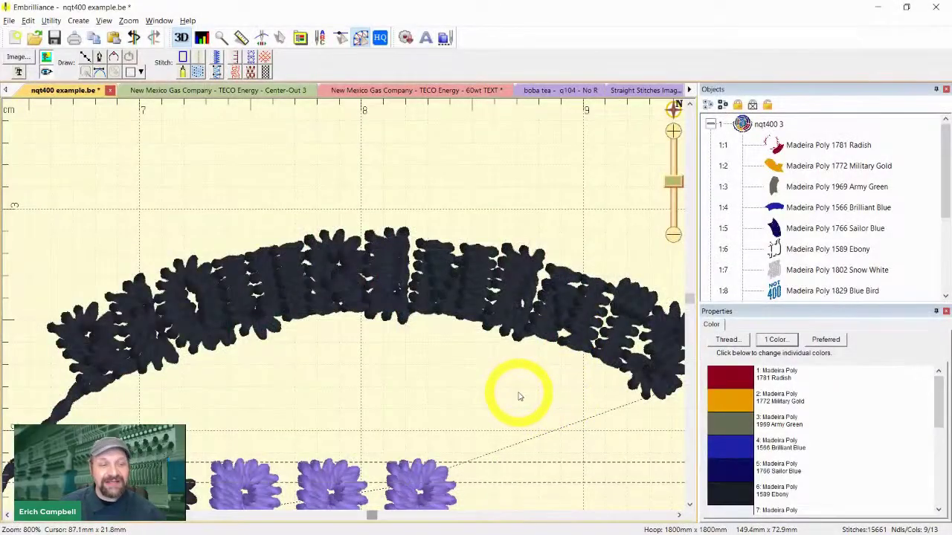
pyautogui.press('3')
pyautogui.moveTo(381, 397); pyautogui.dragTo(540, 346)
pyautogui.scroll(3, 539, 346)
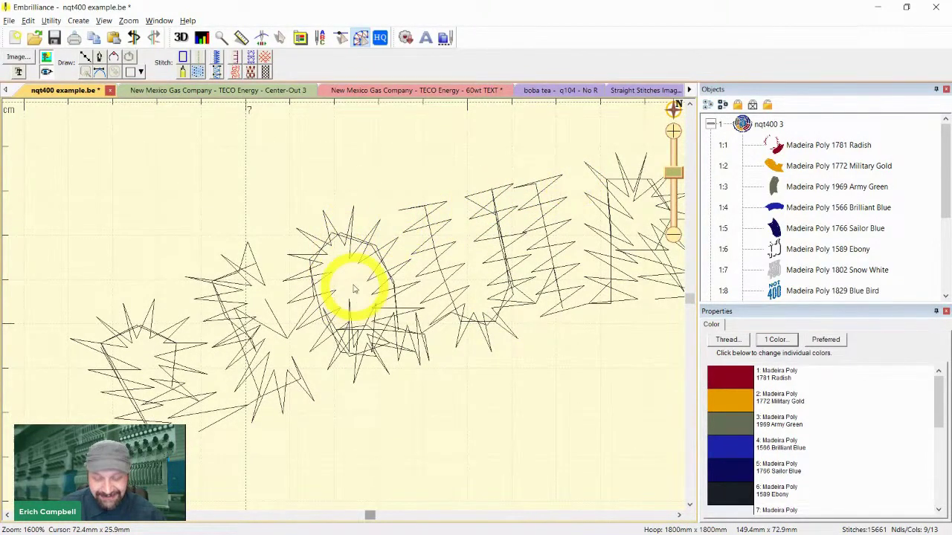
pyautogui.press('m')
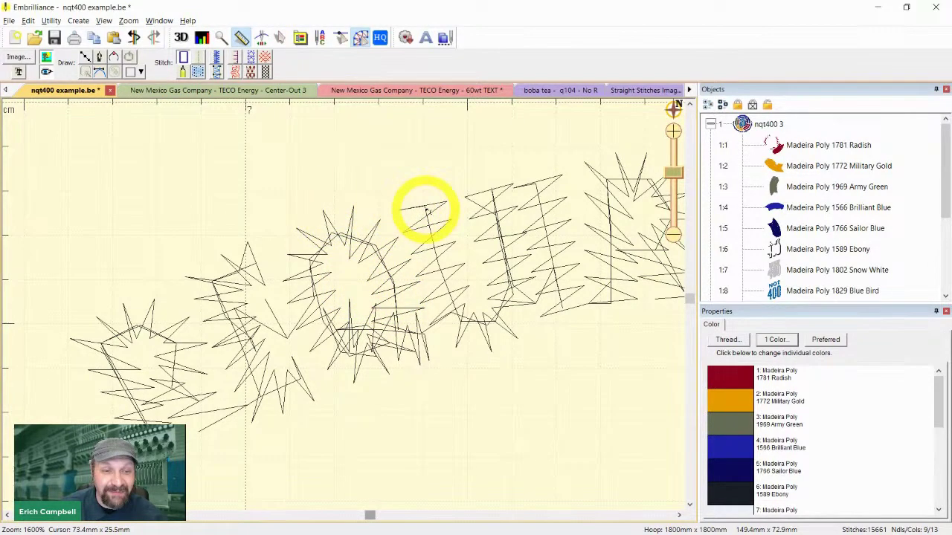
pyautogui.moveTo(422, 195); pyautogui.dragTo(420, 193)
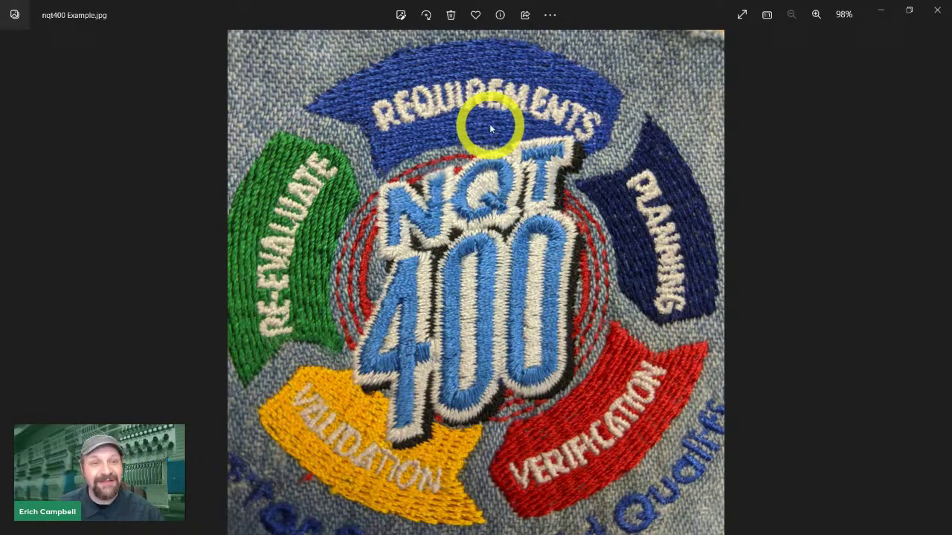
# - Examine the underlay, satin stitches and column widths of the letters in the black REQUIREMENTS lettering
pyautogui.hotkey('alt', 'Tab')
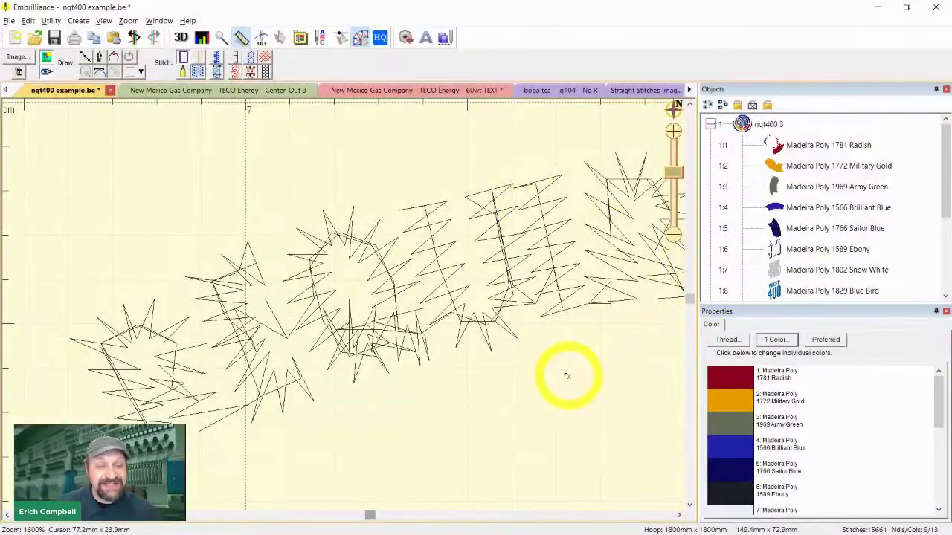
pyautogui.moveTo(561, 350); pyautogui.dragTo(400, 329)
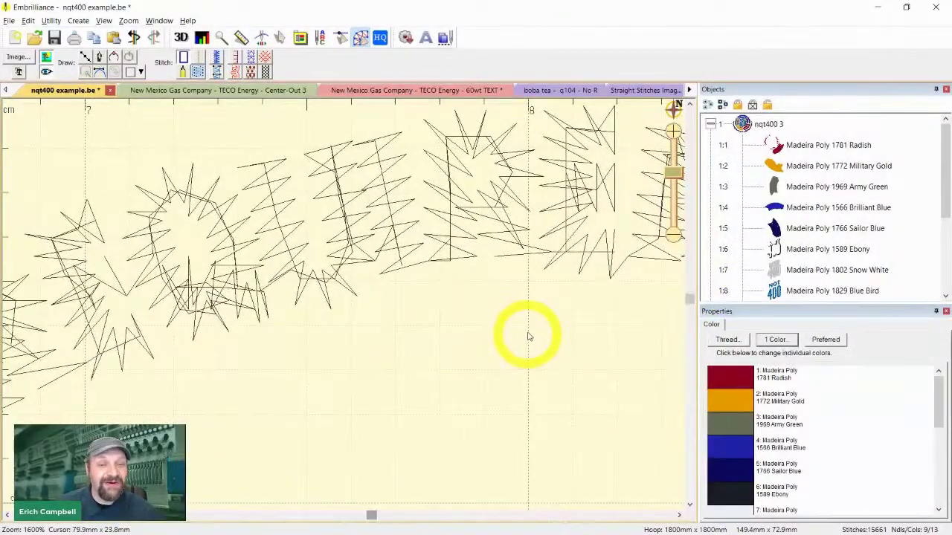
pyautogui.moveTo(462, 321); pyautogui.dragTo(561, 336)
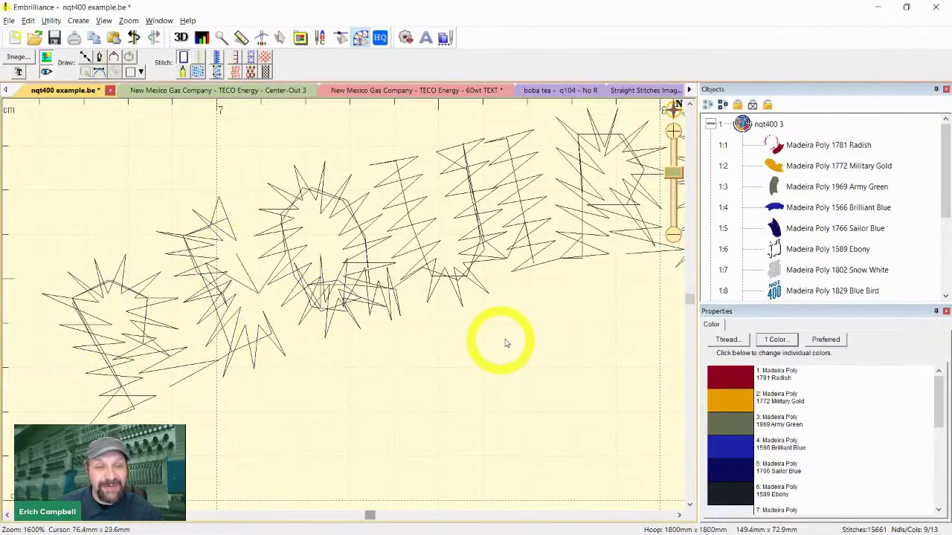
pyautogui.moveTo(503, 340); pyautogui.dragTo(326, 324)
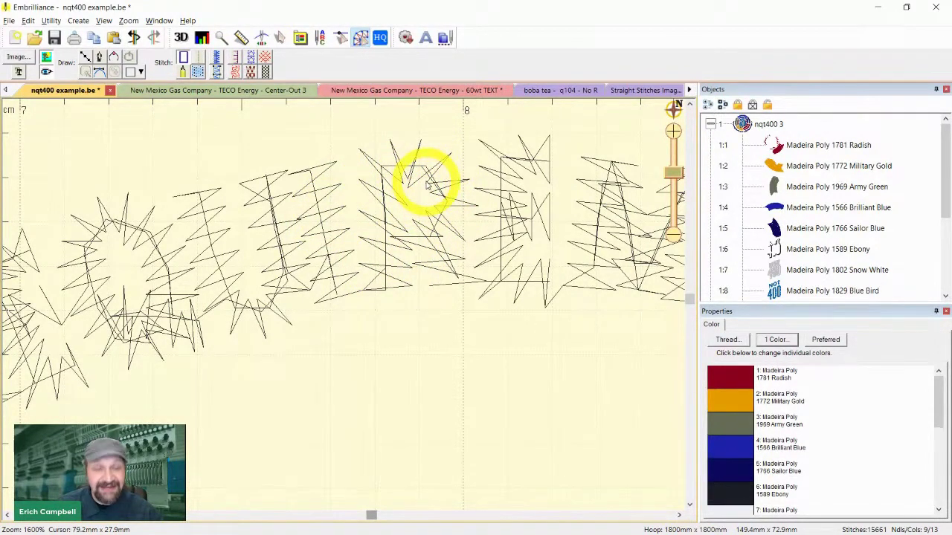
pyautogui.moveTo(423, 166); pyautogui.dragTo(444, 200)
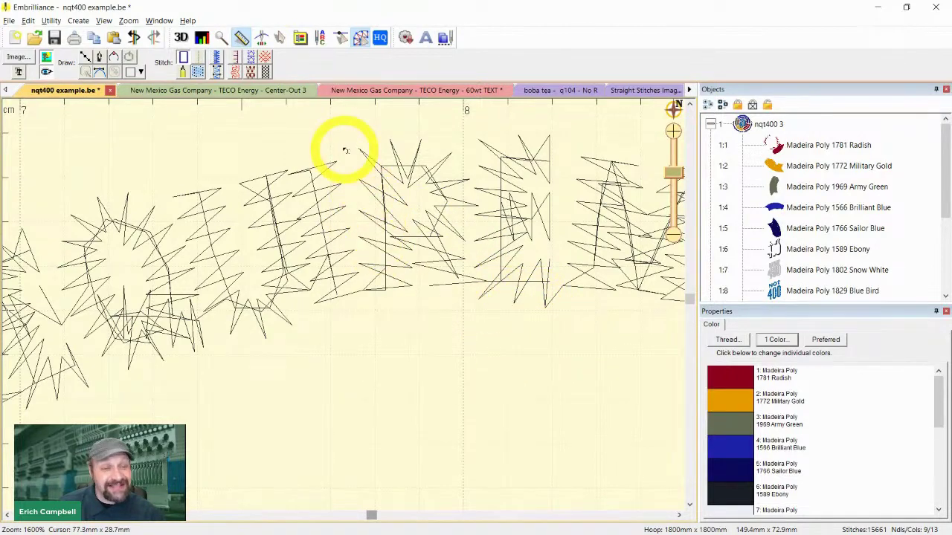
pyautogui.moveTo(478, 270); pyautogui.dragTo(251, 260)
pyautogui.moveTo(476, 271); pyautogui.dragTo(621, 283)
pyautogui.moveTo(456, 419); pyautogui.dragTo(581, 393)
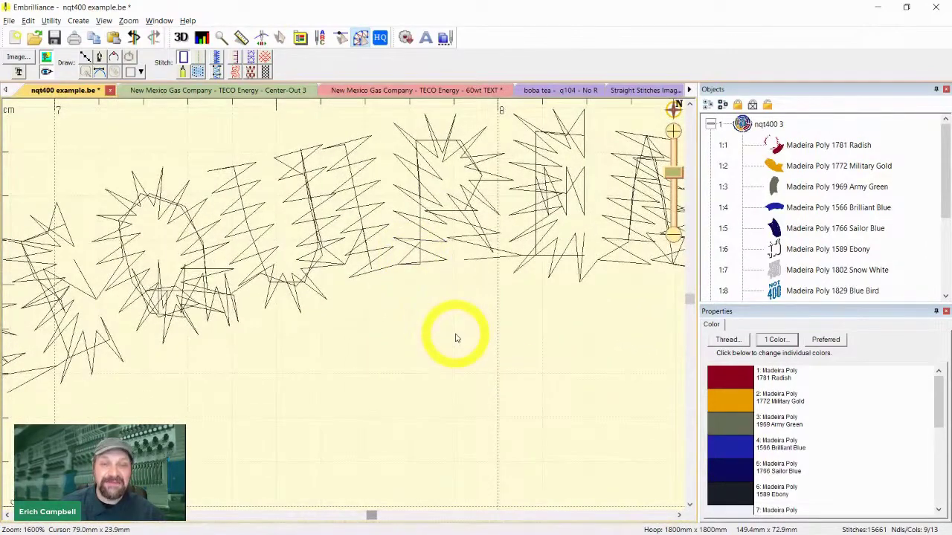
pyautogui.moveTo(456, 340); pyautogui.dragTo(499, 350)
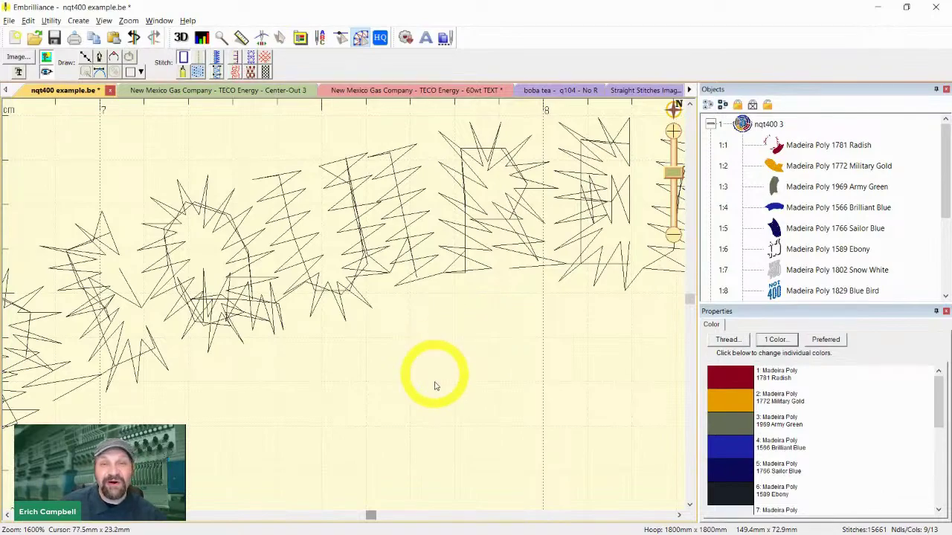
pyautogui.moveTo(251, 351); pyautogui.dragTo(309, 350)
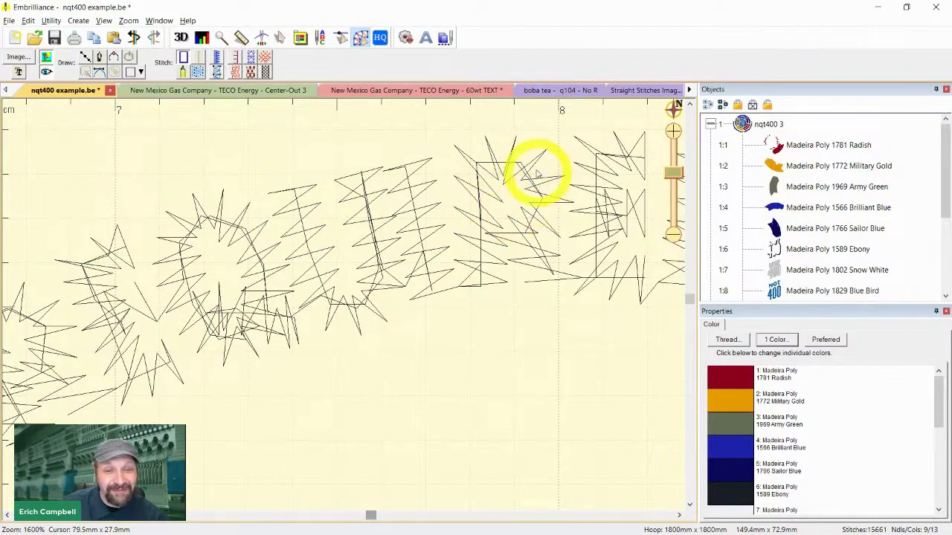
pyautogui.moveTo(543, 291); pyautogui.dragTo(634, 266)
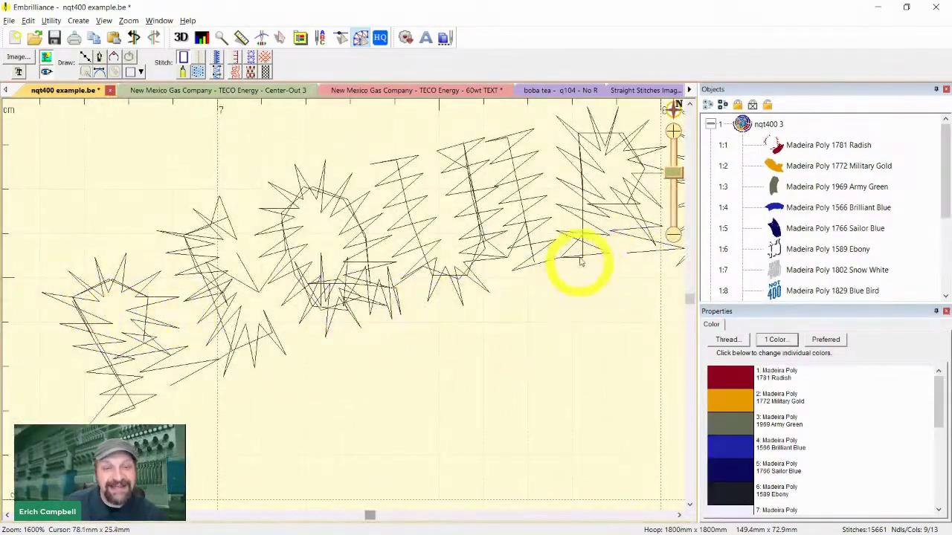
pyautogui.moveTo(601, 212); pyautogui.dragTo(547, 205)
# - Show the whole NQT 400 design as flat stitches and measure its width across the curved outer lettering
pyautogui.hotkey('alt', 'Tab')
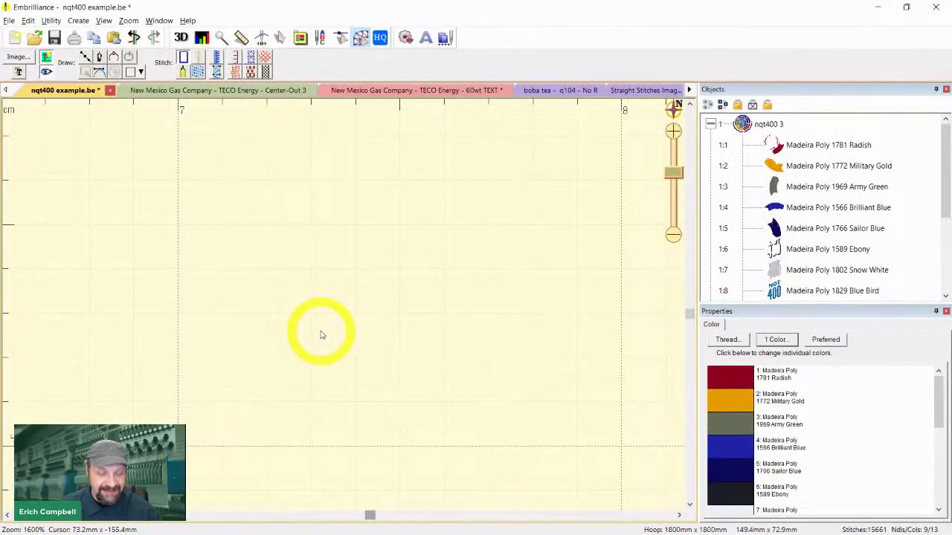
pyautogui.scroll(-10, 321, 335)
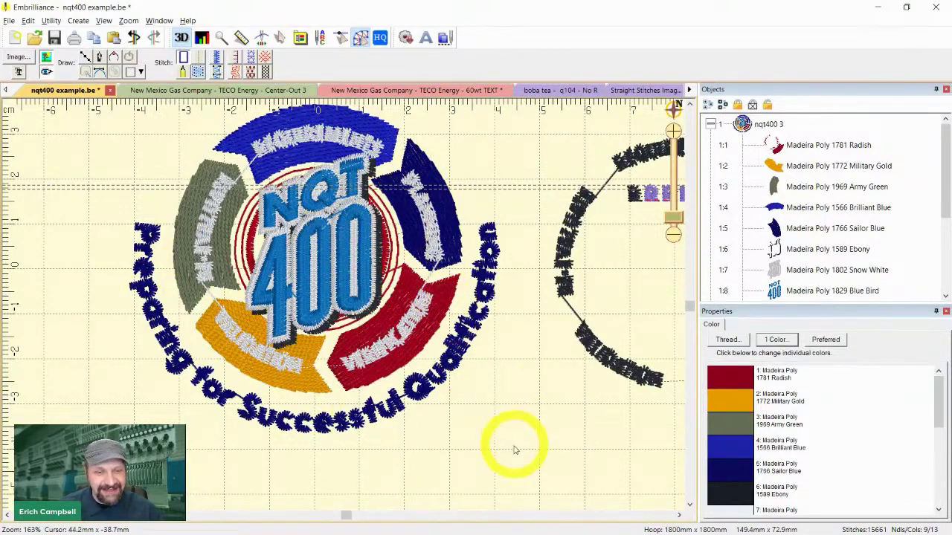
pyautogui.press('3')
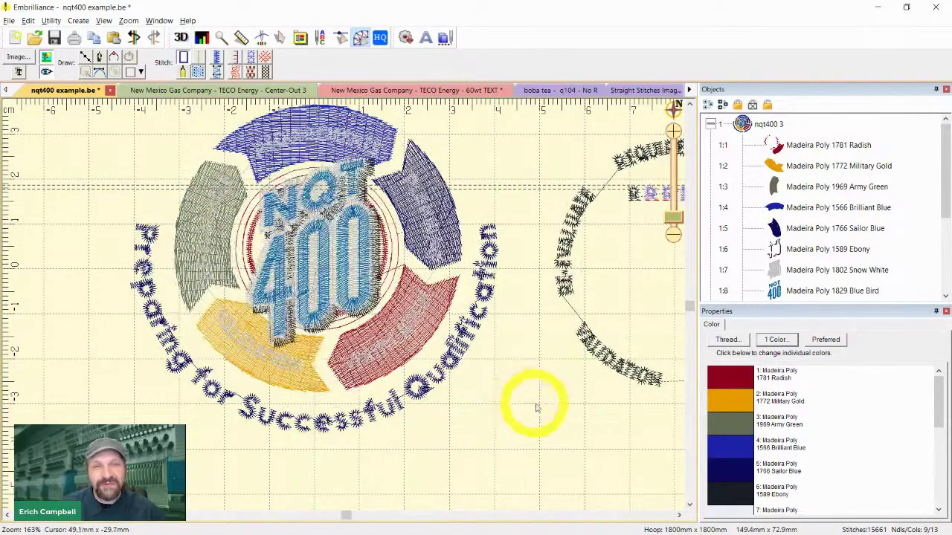
pyautogui.moveTo(536, 407); pyautogui.dragTo(571, 419)
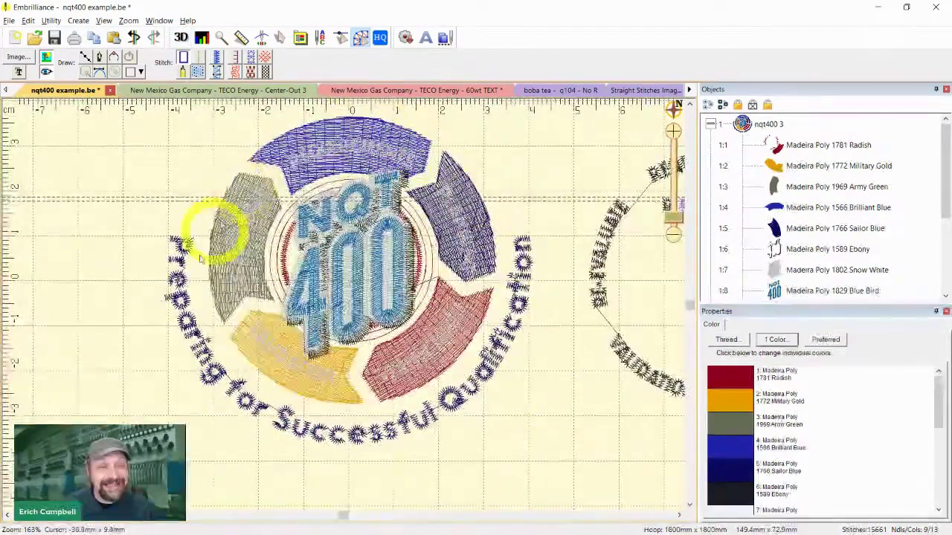
pyautogui.scroll(-2, 199, 259)
pyautogui.scroll(2, 217, 267)
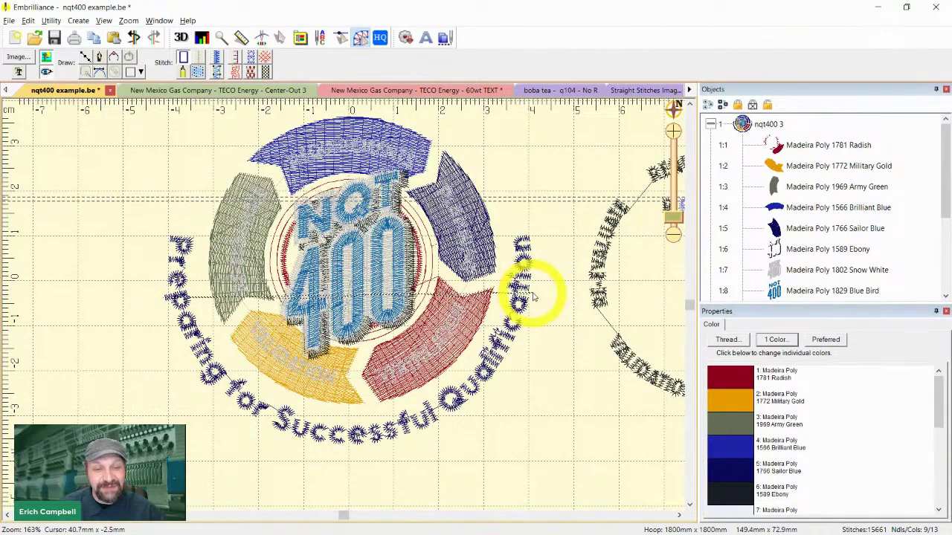
pyautogui.moveTo(534, 294); pyautogui.dragTo(547, 321)
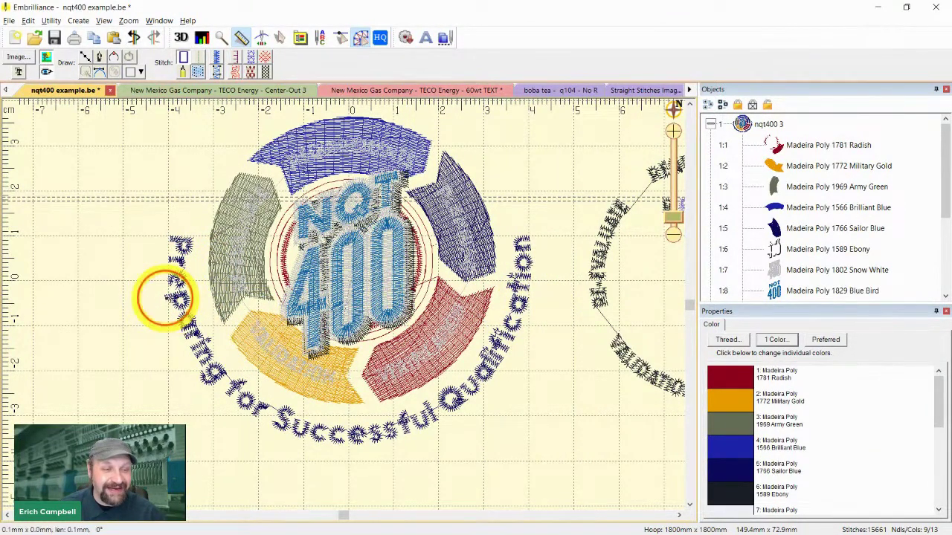
pyautogui.moveTo(165, 297); pyautogui.dragTo(530, 302)
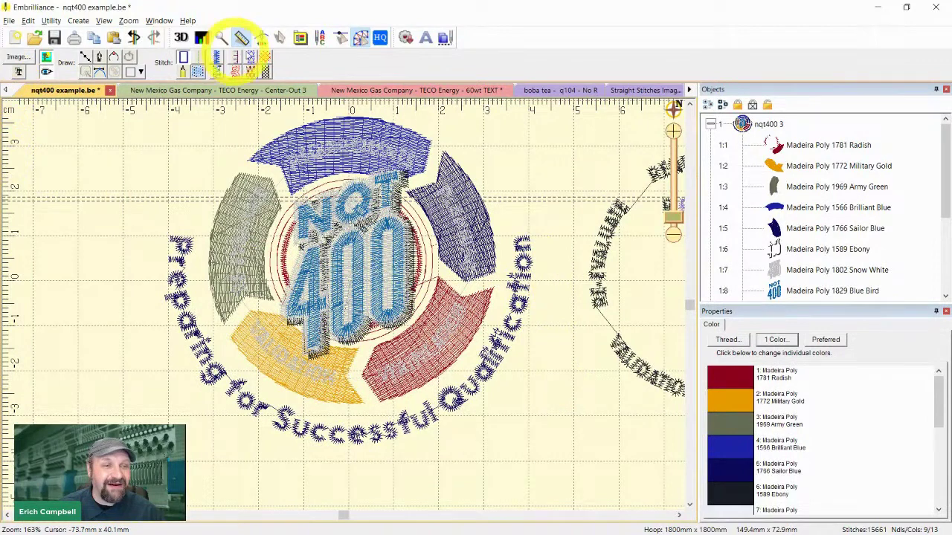
# - Select the whole nqt400 3 design to check its size, deselect it, restore the 3D preview and switch to the sew-out photo
pyautogui.click(281, 41)
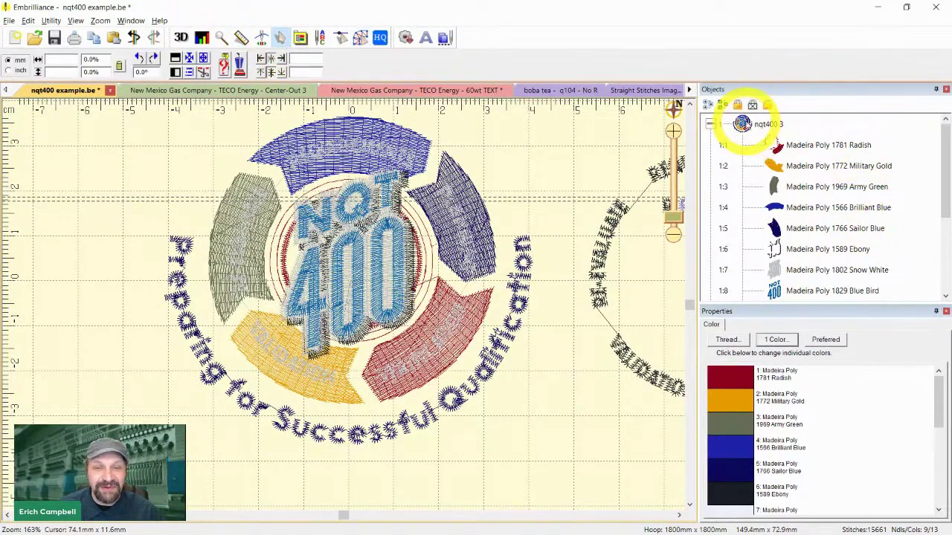
pyautogui.click(742, 122)
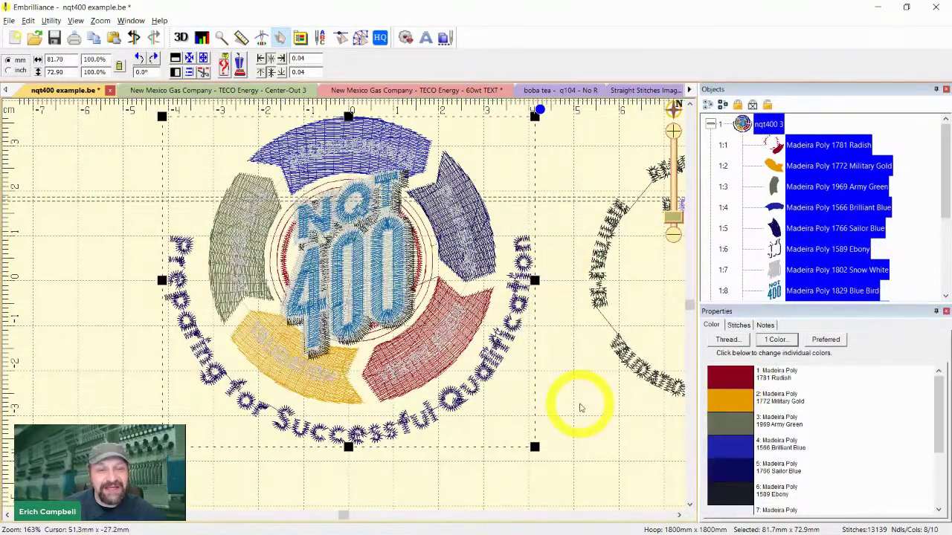
pyautogui.click(536, 407)
pyautogui.press('d')
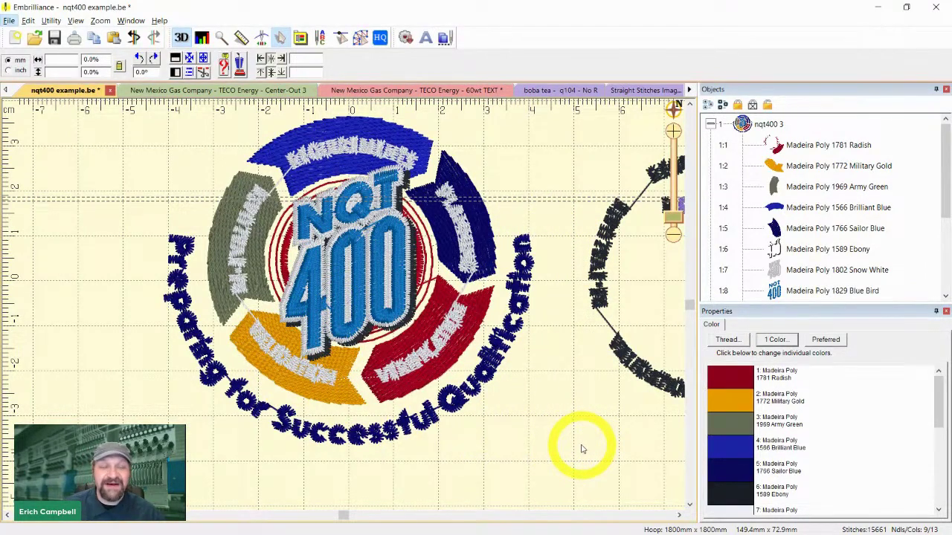
pyautogui.hotkey('alt', 'Tab')
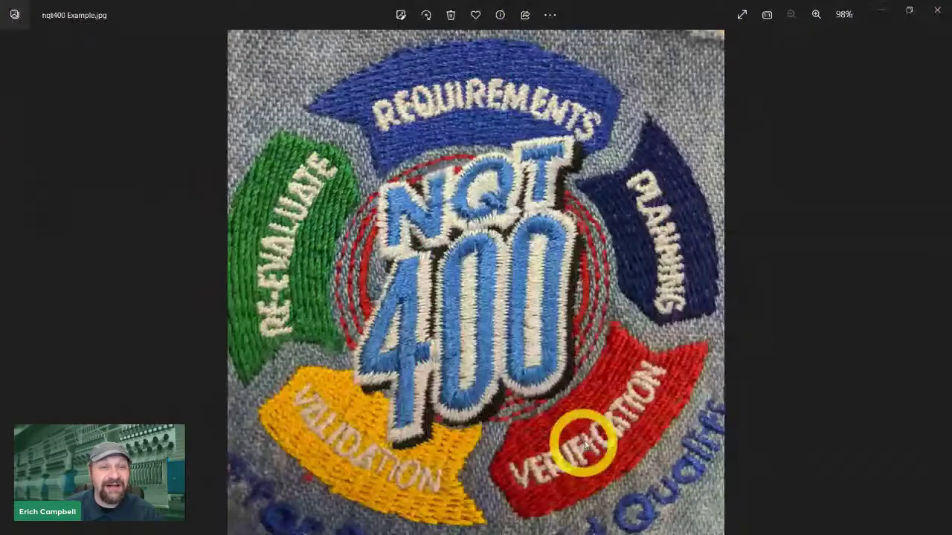
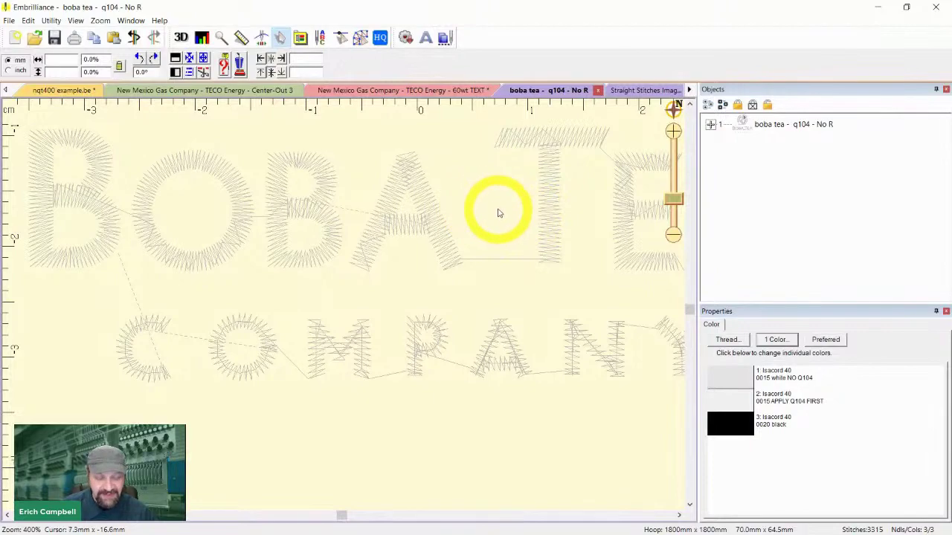
# - Examine the boba tea logo's satin shapes and BOBA TEA lettering in the 3D stitch preview
pyautogui.moveTo(519, 215); pyautogui.dragTo(516, 497)
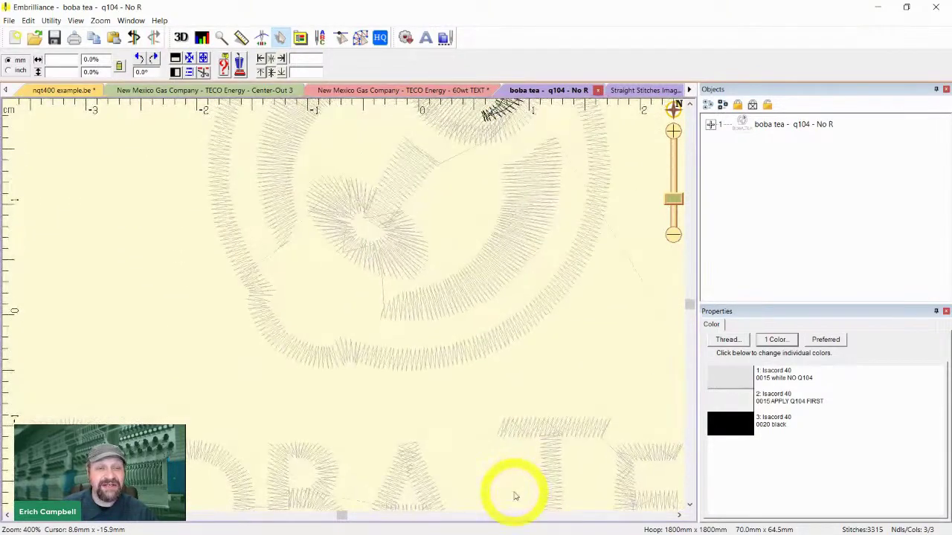
pyautogui.moveTo(533, 332); pyautogui.dragTo(544, 193)
pyautogui.moveTo(548, 350); pyautogui.dragTo(565, 271)
pyautogui.press('3')
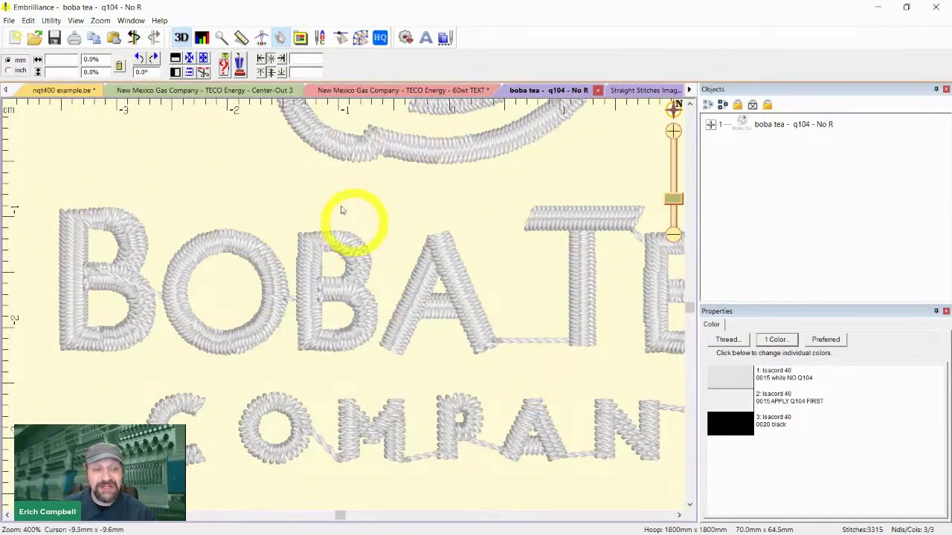
pyautogui.moveTo(483, 229); pyautogui.dragTo(457, 492)
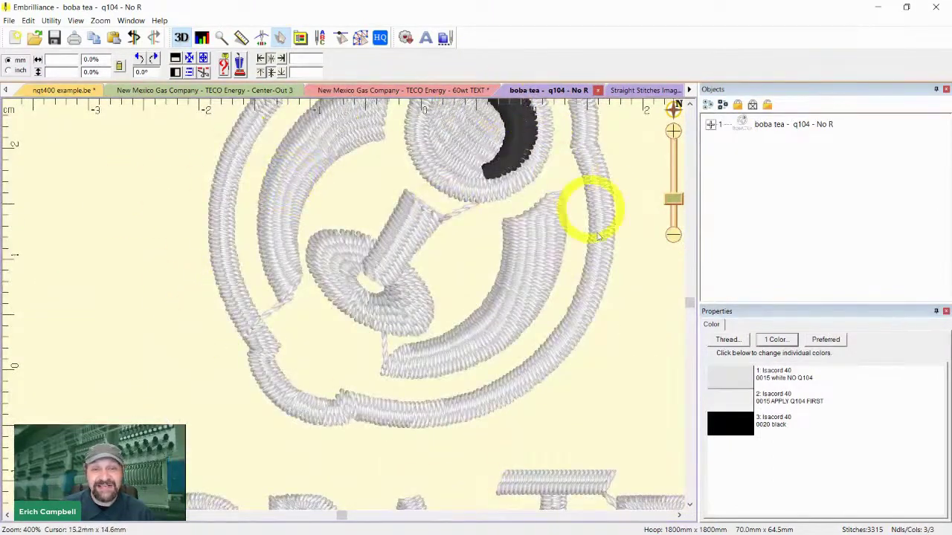
pyautogui.press('t')
pyautogui.press('t')
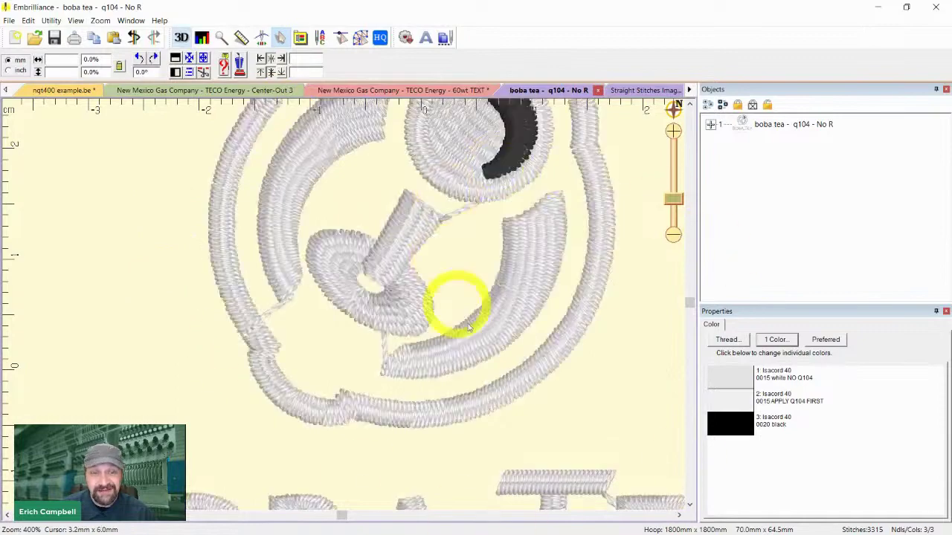
pyautogui.moveTo(444, 475); pyautogui.dragTo(441, 270)
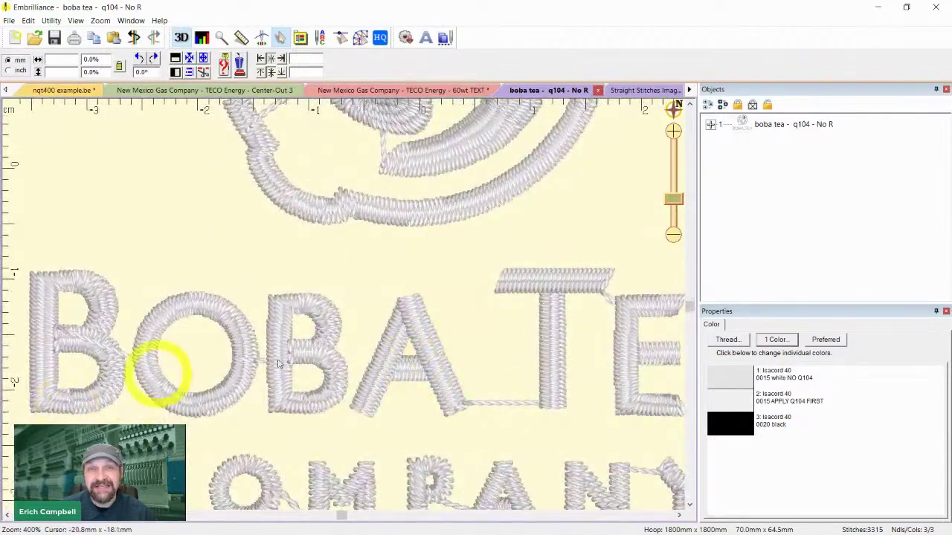
# - Turn off the 3D preview and examine the stitches and needle points of the small COMPANY lettering, especially the M
pyautogui.moveTo(423, 363); pyautogui.dragTo(433, 121)
pyautogui.press('t')
pyautogui.scroll(1, 427, 380)
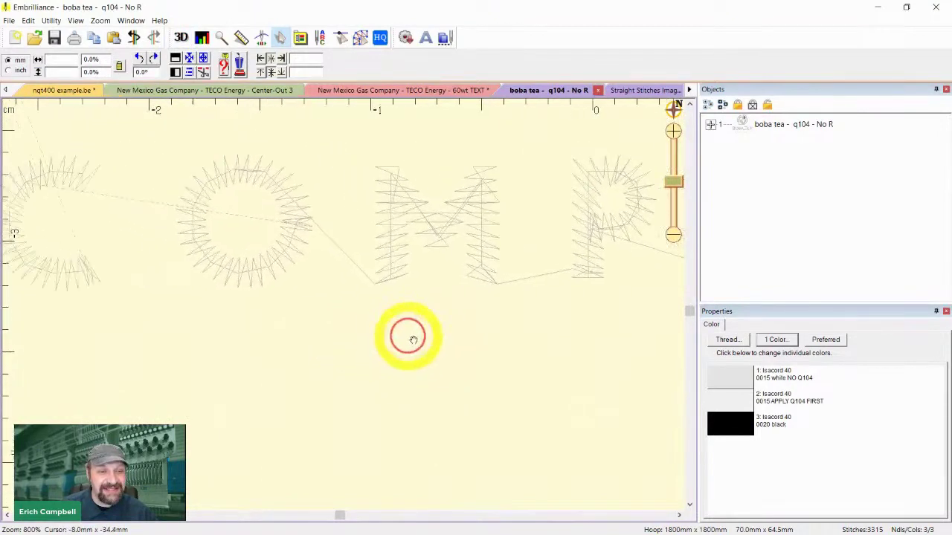
pyautogui.scroll(1, 446, 338)
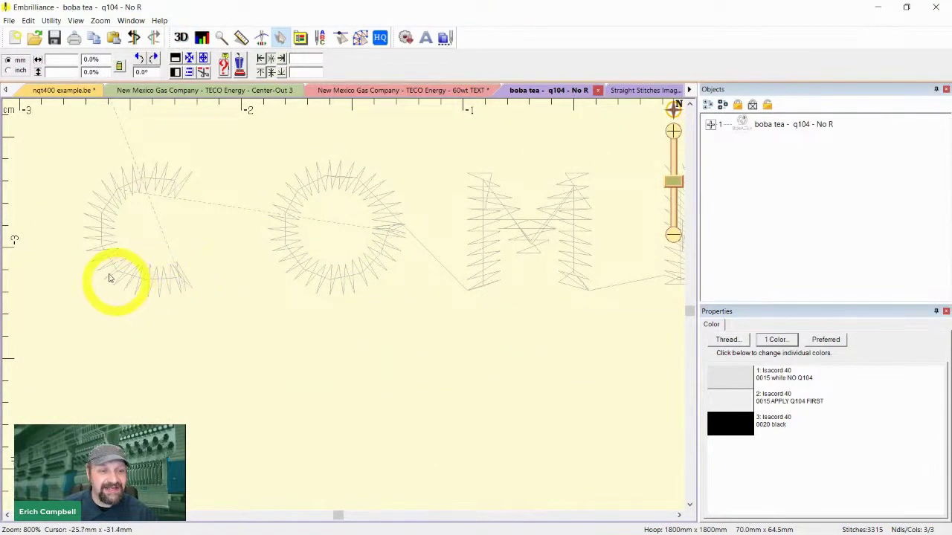
pyautogui.scroll(1, 441, 405)
pyautogui.moveTo(408, 286); pyautogui.dragTo(350, 380)
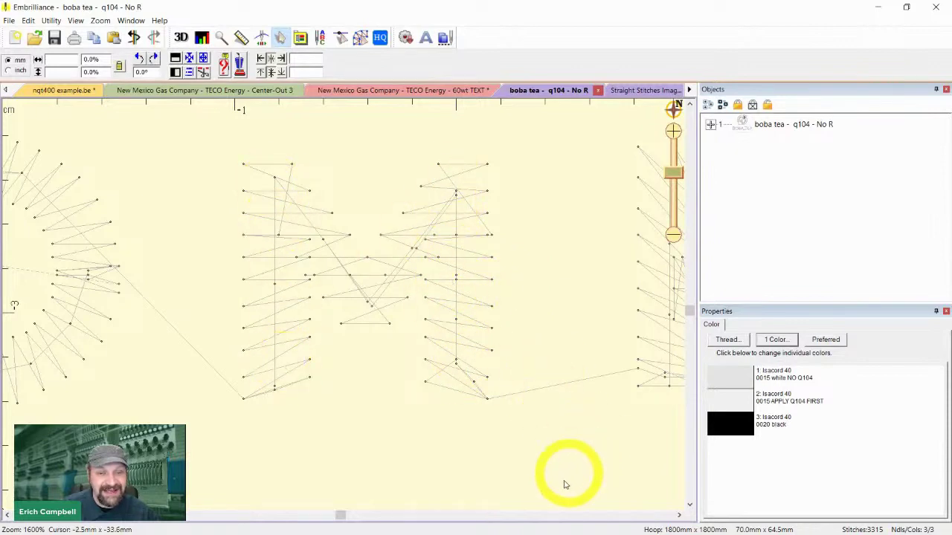
pyautogui.scroll(-2, 520, 463)
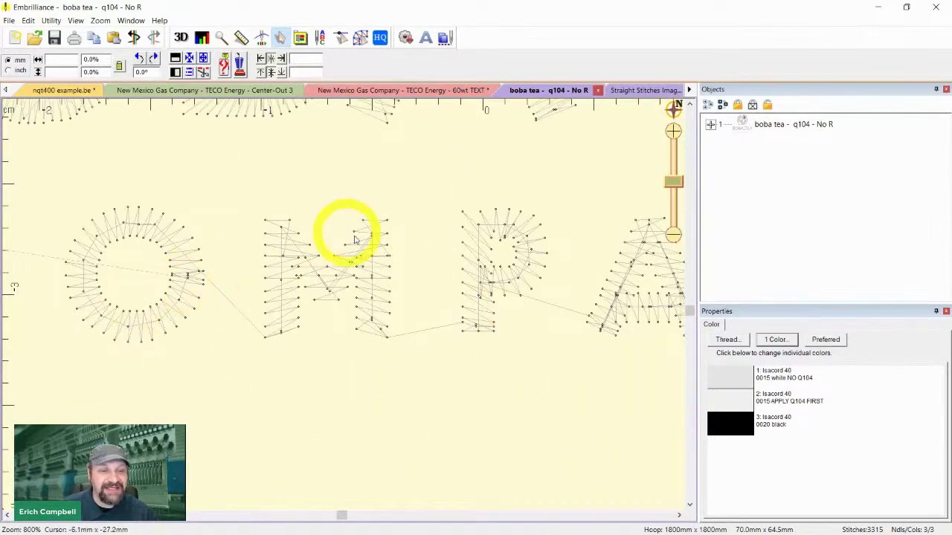
pyautogui.scroll(2, 343, 301)
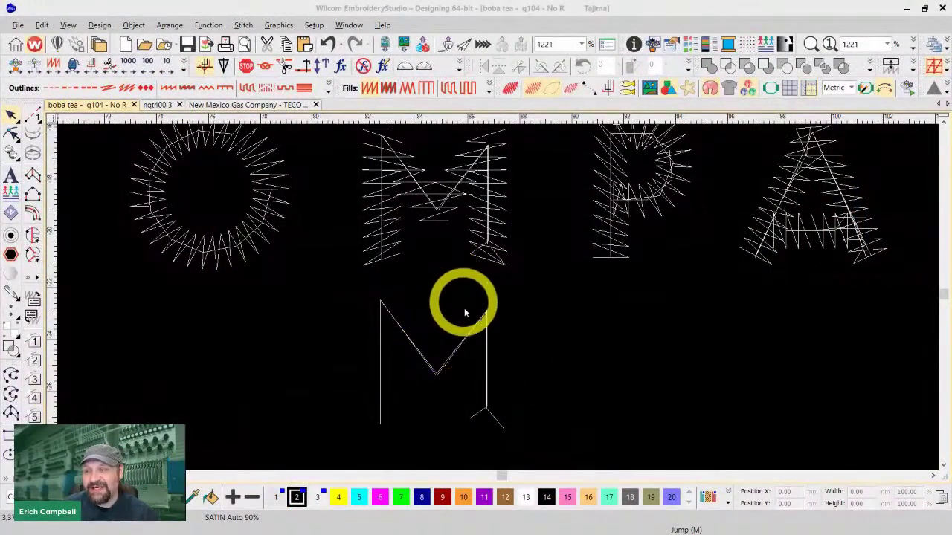
# - Examine the separate underlay run of the M beneath the COMPANY lettering and select it
pyautogui.scroll(1, 378, 315)
pyautogui.scroll(-1, 499, 301)
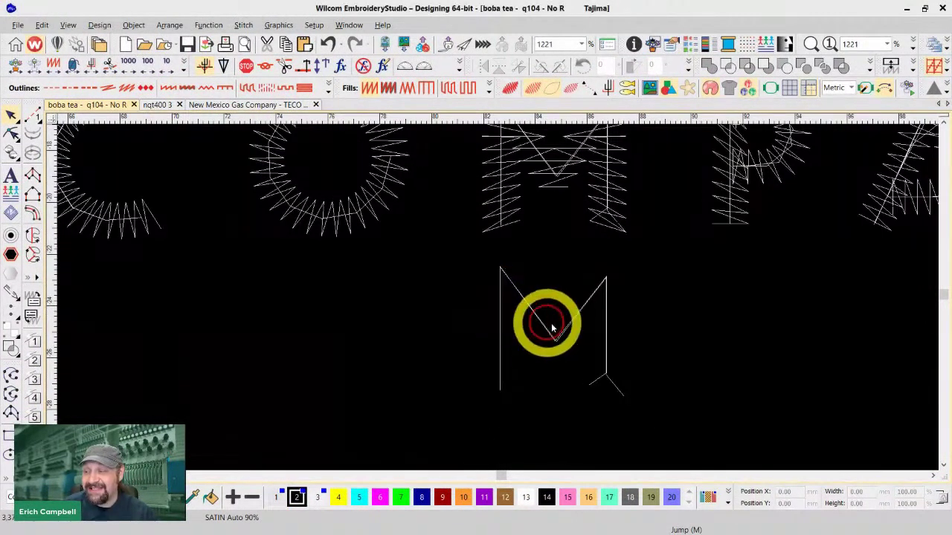
pyautogui.click(548, 327)
pyautogui.moveTo(724, 341); pyautogui.dragTo(623, 360)
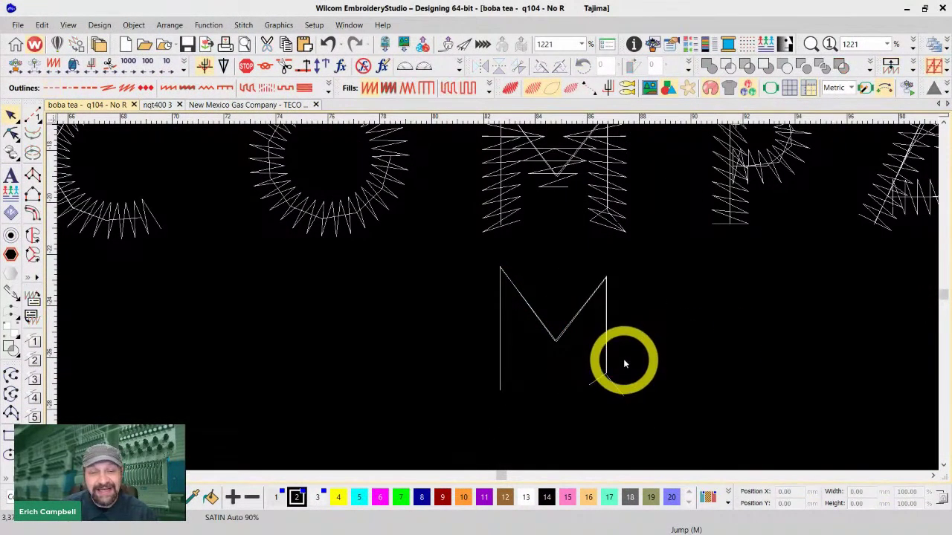
pyautogui.scroll(1, 630, 223)
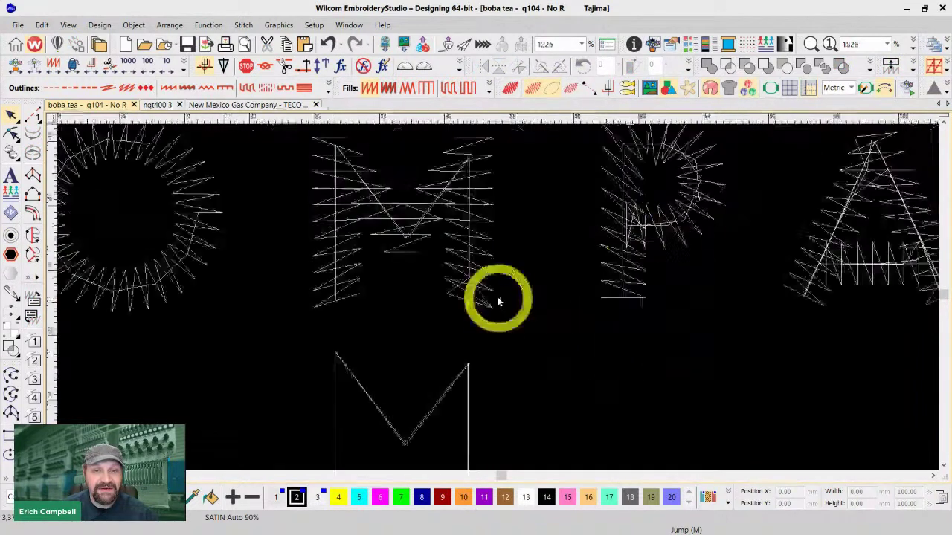
pyautogui.scroll(-1, 497, 298)
pyautogui.click(469, 401)
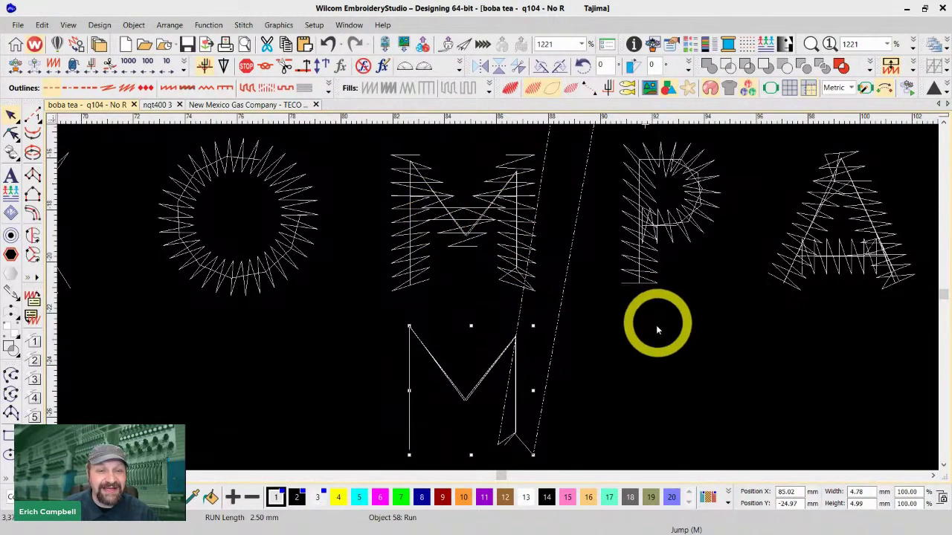
# - Deselect the underlay run and compare the M's satin columns with their underlay in the 3D preview and as flat stitches
pyautogui.click(508, 316)
pyautogui.press('t')
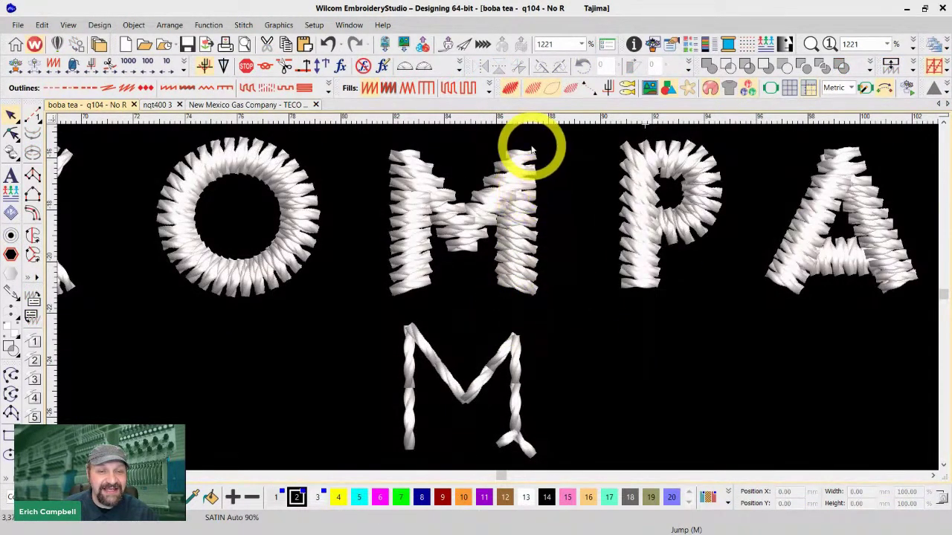
pyautogui.press('t')
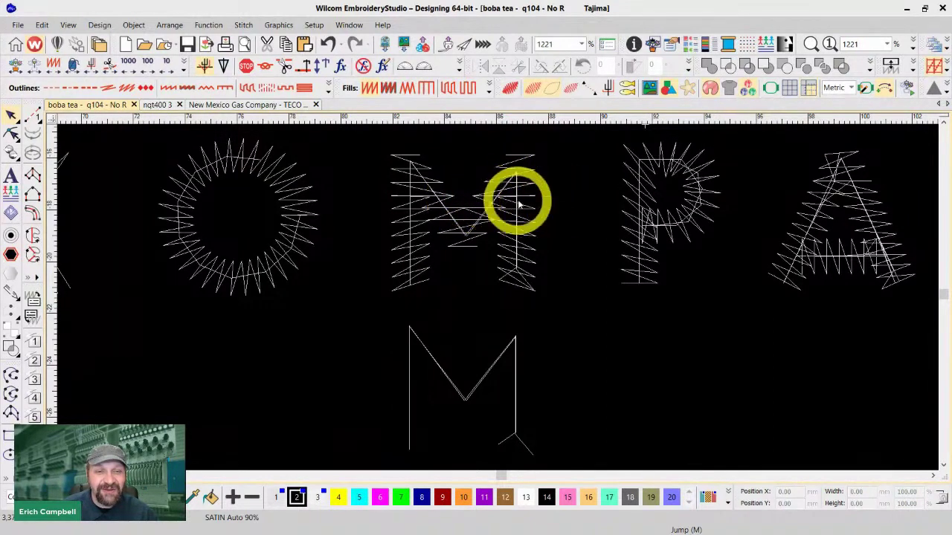
pyautogui.press('t')
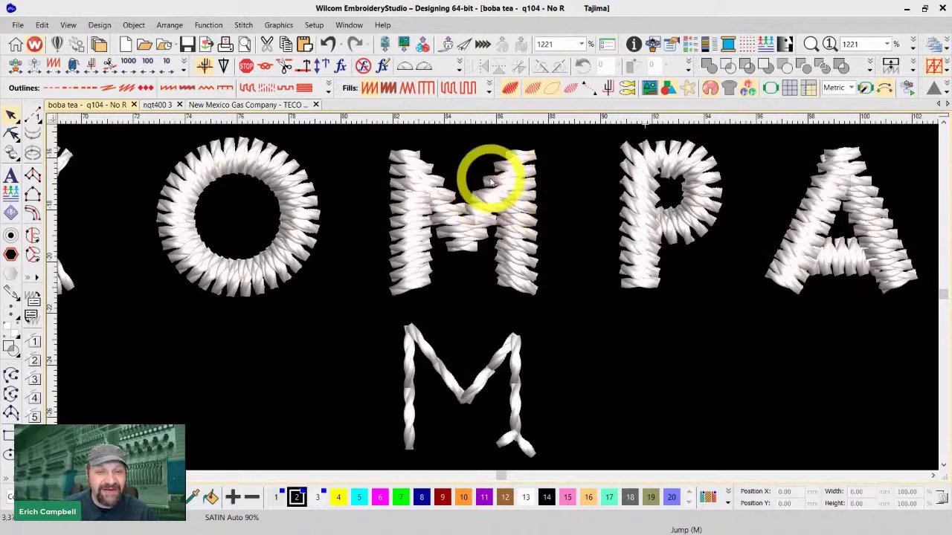
pyautogui.press('t')
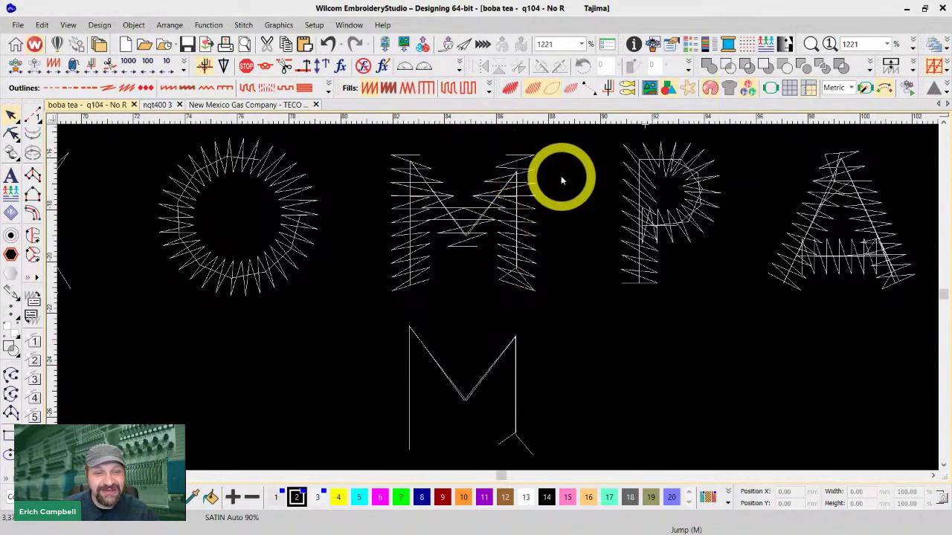
pyautogui.press('t')
pyautogui.press('t')
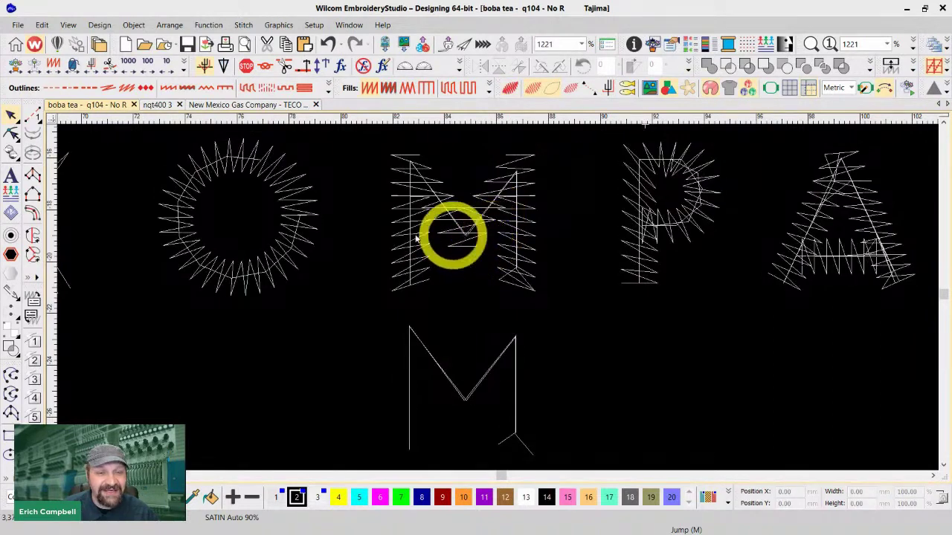
# - Select the small centre satin column of the M in 3D preview, try moving it and undo the move
pyautogui.click(450, 244)
pyautogui.press('t')
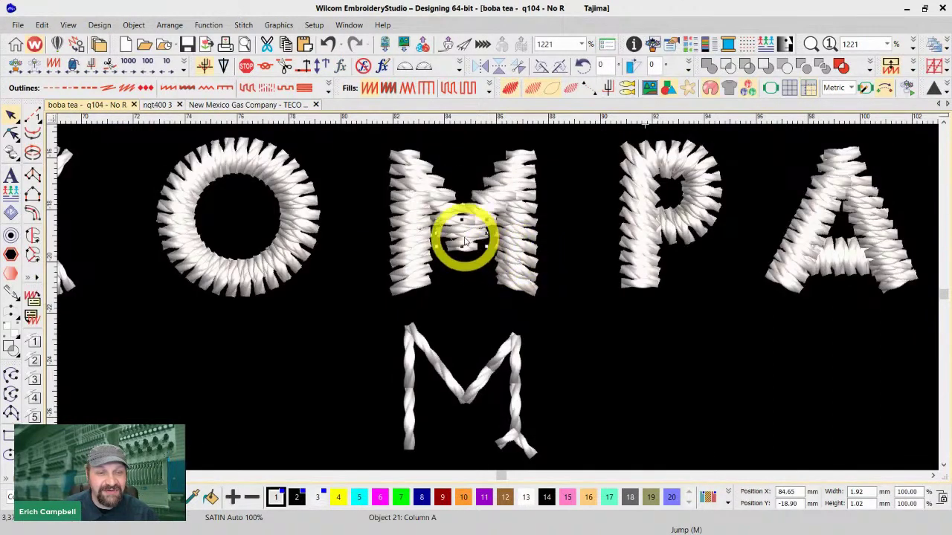
pyautogui.click(463, 276)
pyautogui.moveTo(463, 277); pyautogui.dragTo(462, 278)
pyautogui.hotkey('ctrl', 'z')
pyautogui.click(463, 239)
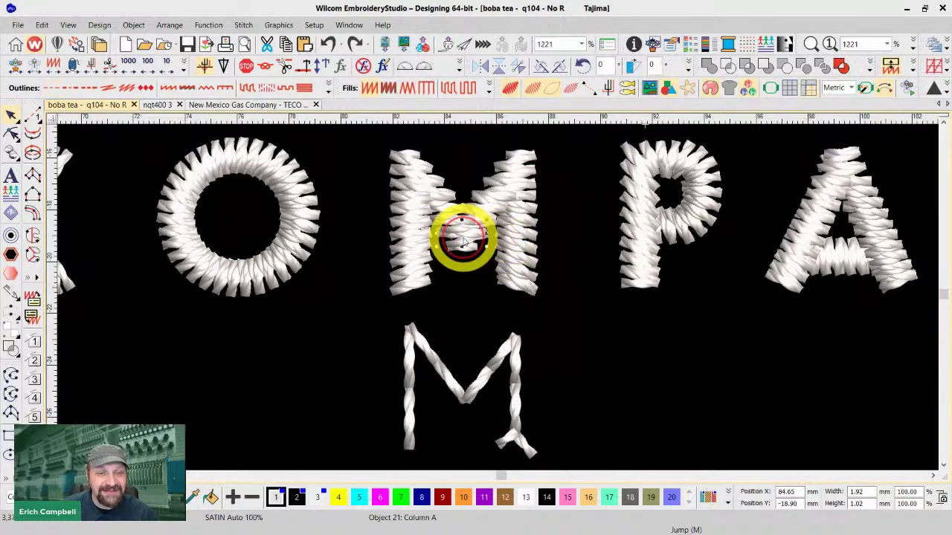
pyautogui.click(467, 245)
# - In the flat stitch view, pull the M's centre, upper-right and right-leg satin columns away from the letter to expose its underlay
pyautogui.press('t')
pyautogui.click(477, 239)
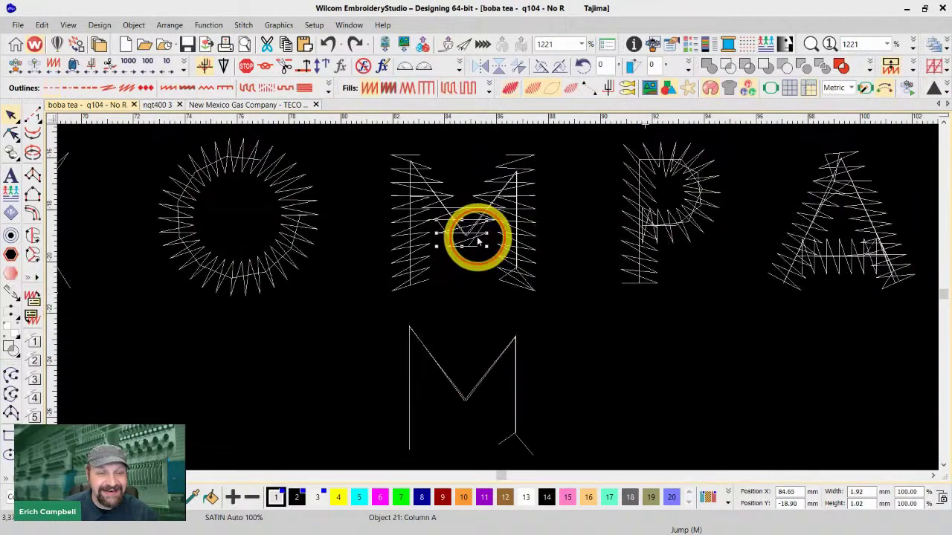
pyautogui.moveTo(472, 229); pyautogui.dragTo(473, 271)
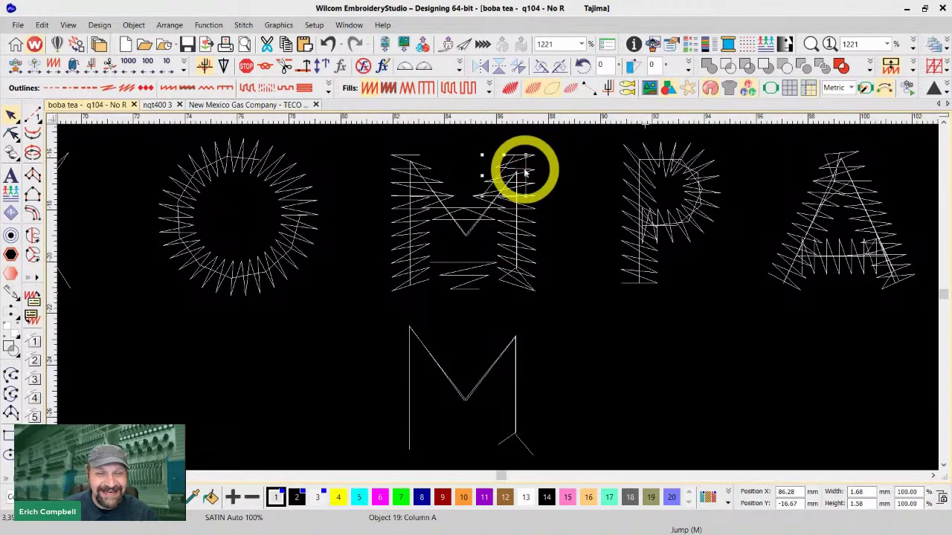
pyautogui.moveTo(525, 173); pyautogui.dragTo(579, 196)
pyautogui.click(531, 257)
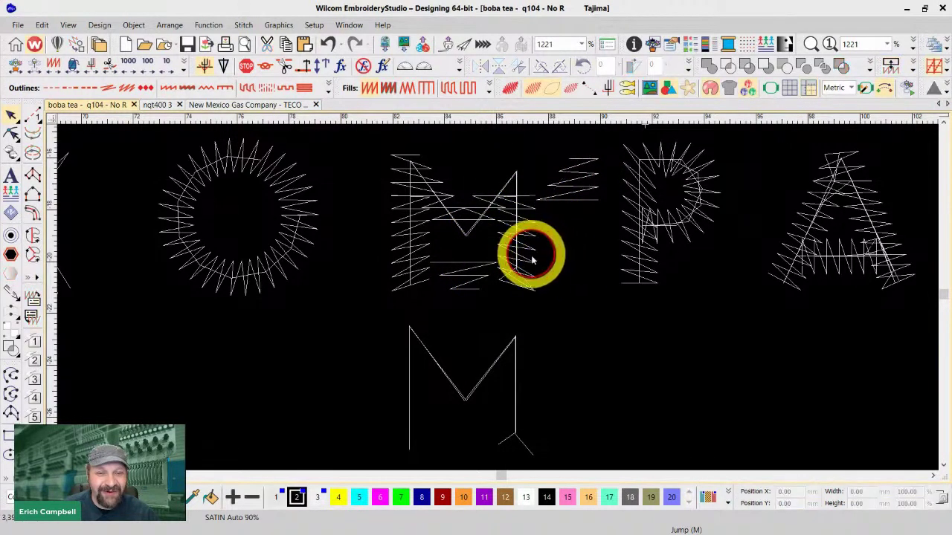
pyautogui.moveTo(525, 253); pyautogui.dragTo(553, 285)
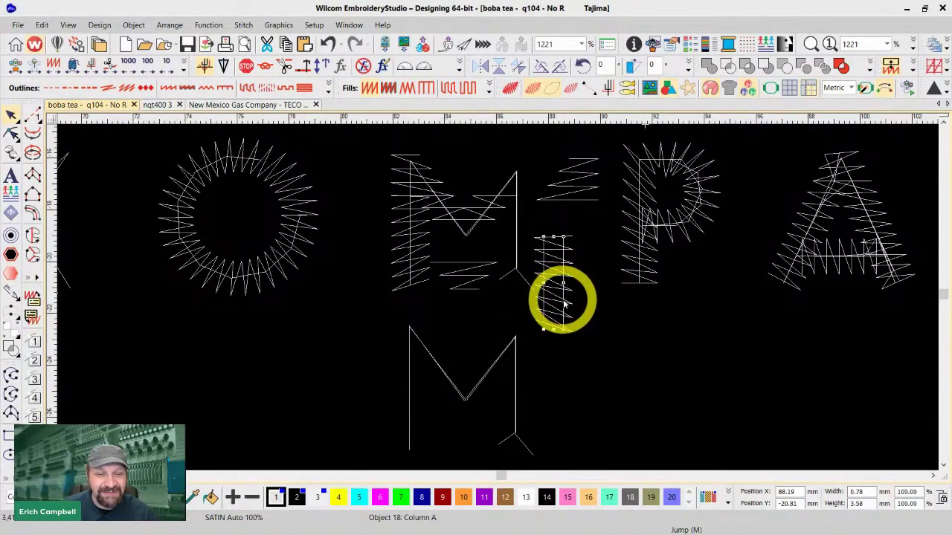
pyautogui.click(680, 381)
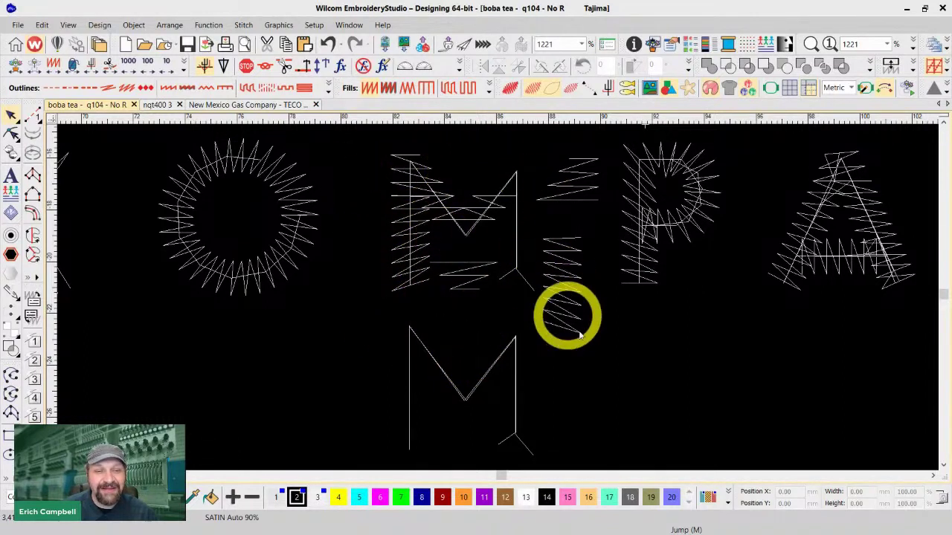
# - Undo the moves of the M's satin columns, restore the 3D preview and select the separate underlay run
pyautogui.hotkey('ctrl', 'z')
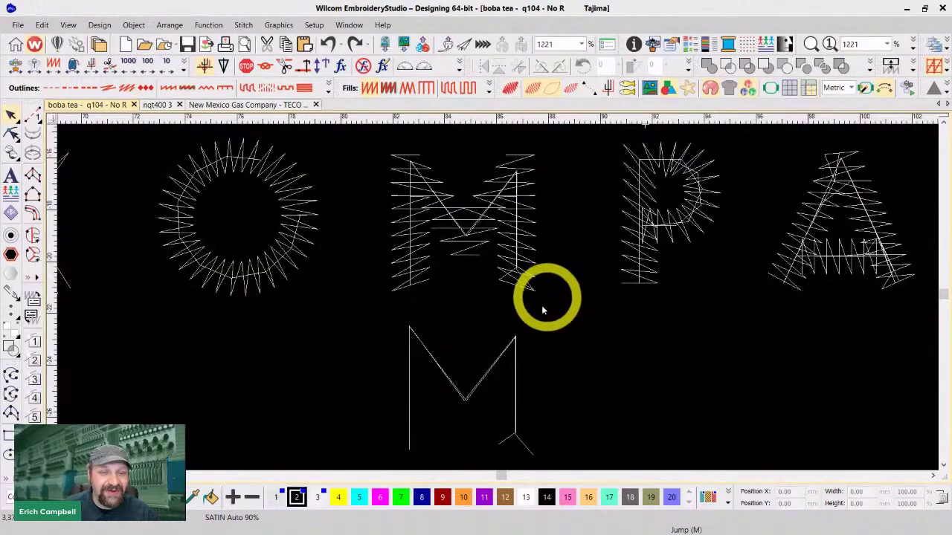
pyautogui.press('t')
pyautogui.click(409, 392)
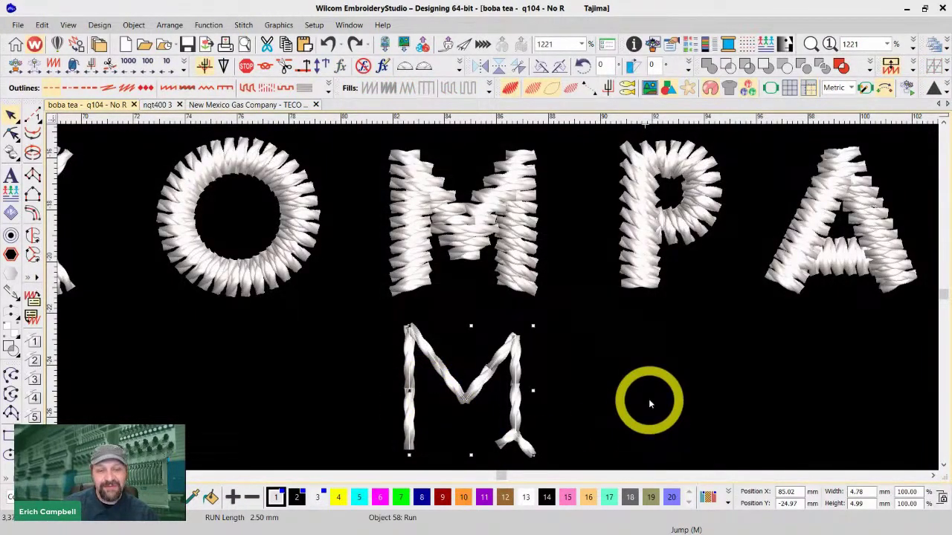
# - Switch to Embrilliance and compare the M of COMPANY in 3D and as flat stitches
pyautogui.hotkey('alt', 'Tab')
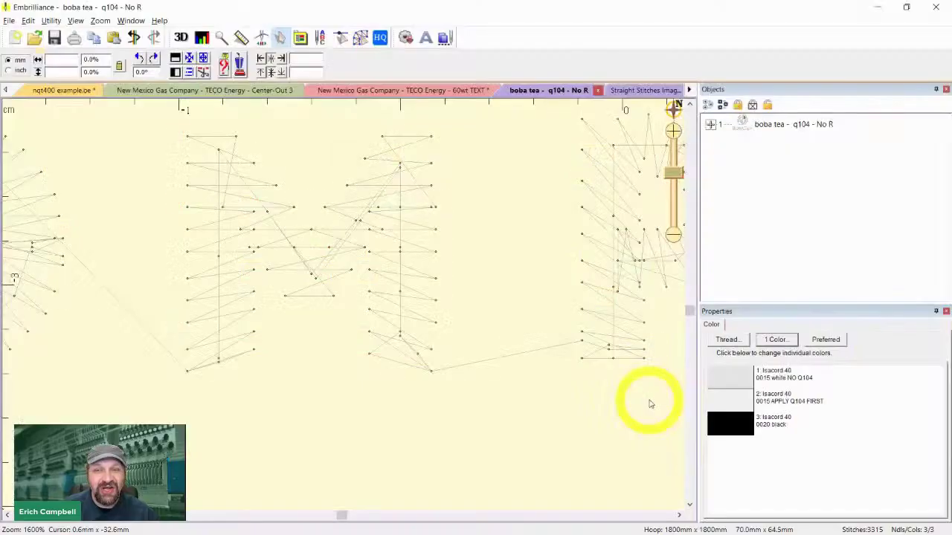
pyautogui.press('d')
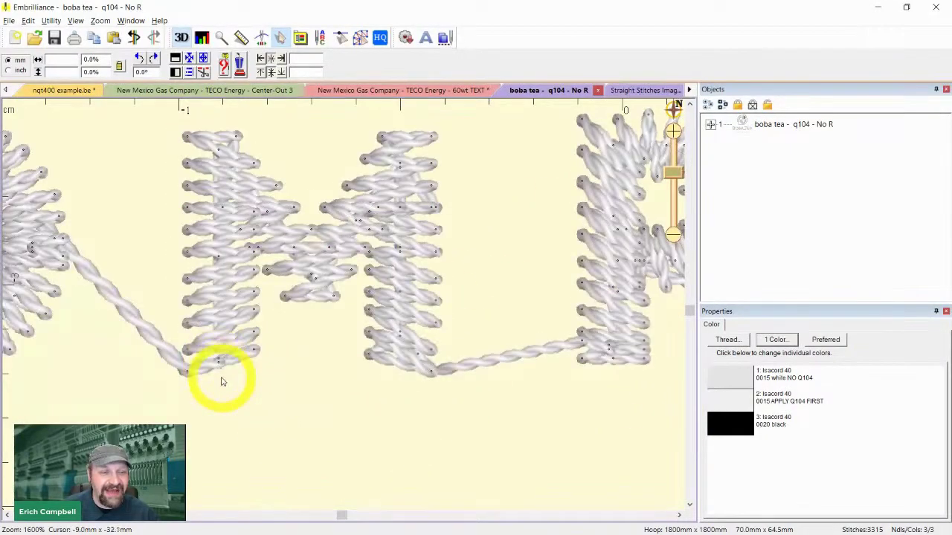
pyautogui.press('3')
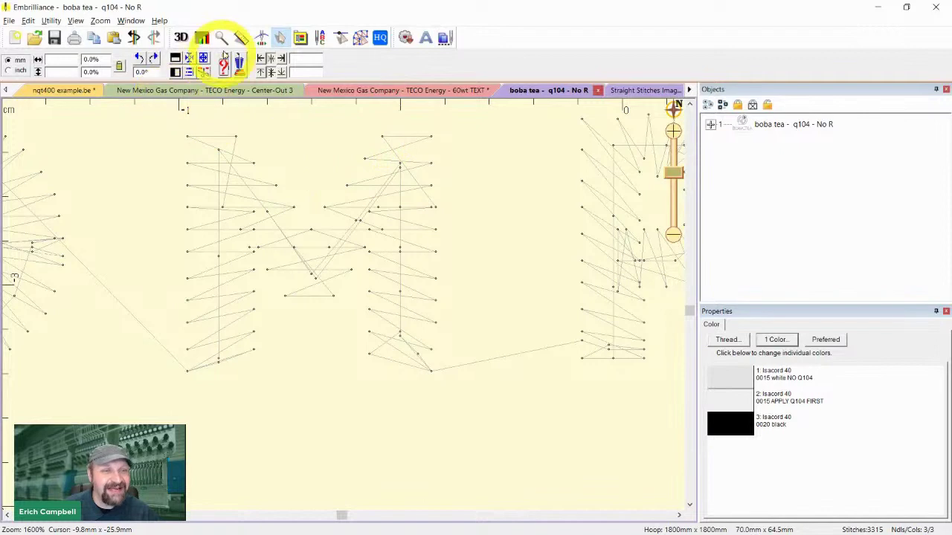
# - Render the density map and examine stitch density in the M and P, and across the whole COMPANY lettering
pyautogui.click(201, 37)
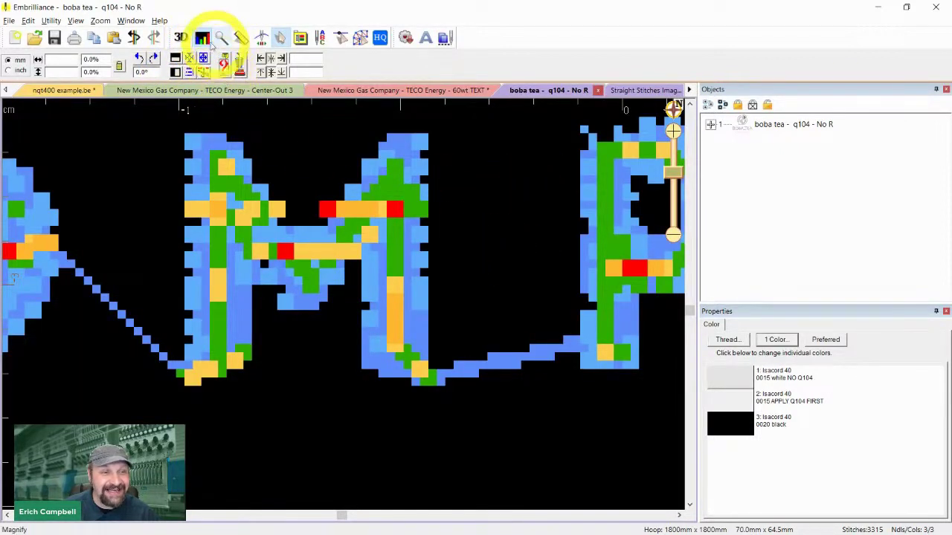
pyautogui.scroll(1, 345, 257)
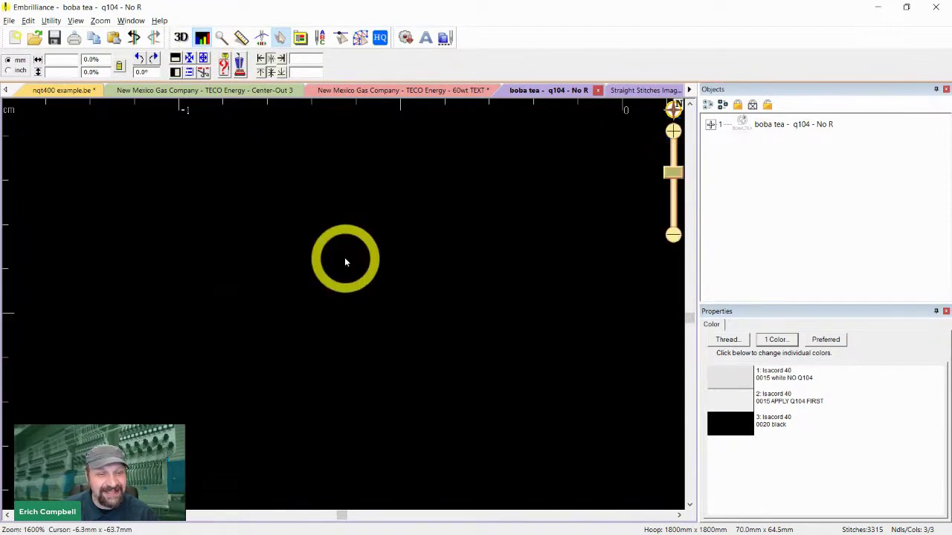
pyautogui.moveTo(425, 357); pyautogui.dragTo(414, 262)
pyautogui.scroll(-1, 416, 261)
pyautogui.scroll(1, 415, 261)
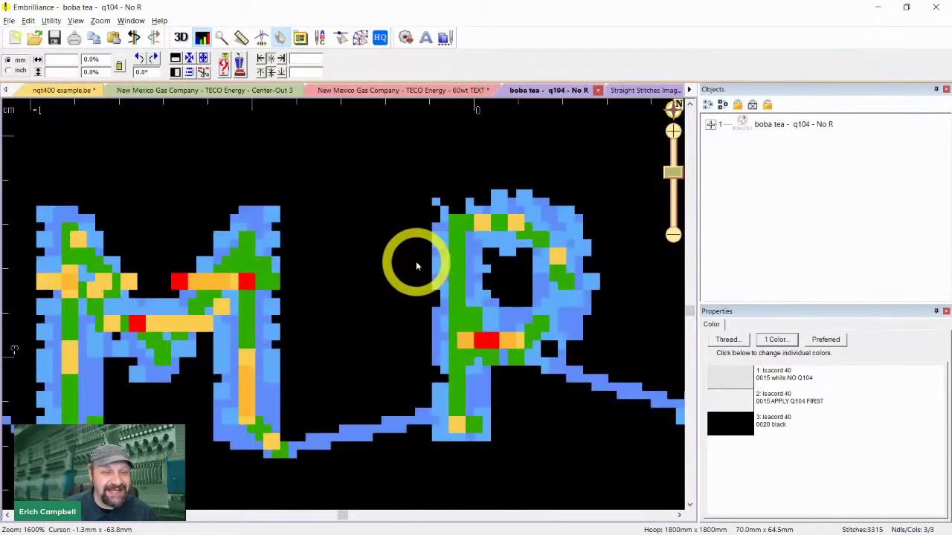
pyautogui.press('1')
pyautogui.press('2')
pyautogui.scroll(1, 416, 345)
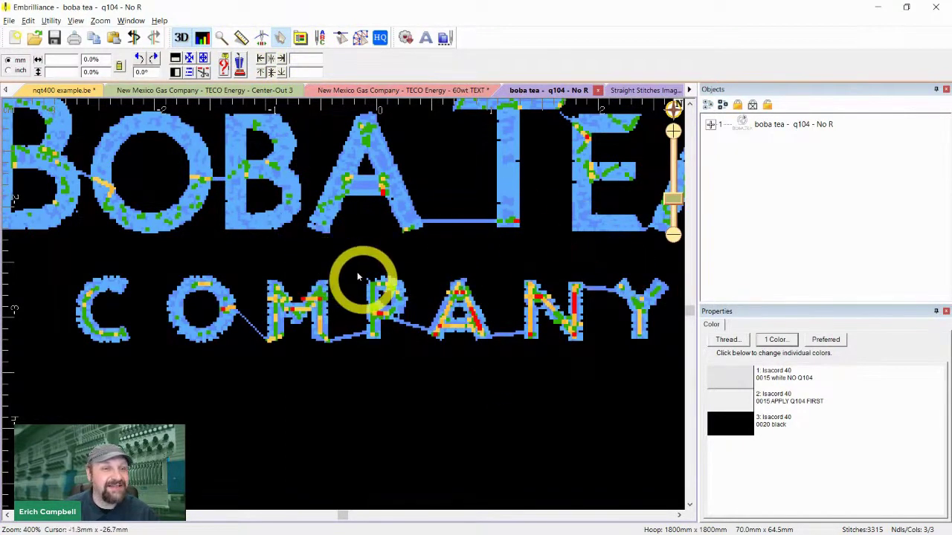
# - Turn off the density map and inspect the letters of COMPANY in 3D and as flat stitches
pyautogui.click(200, 39)
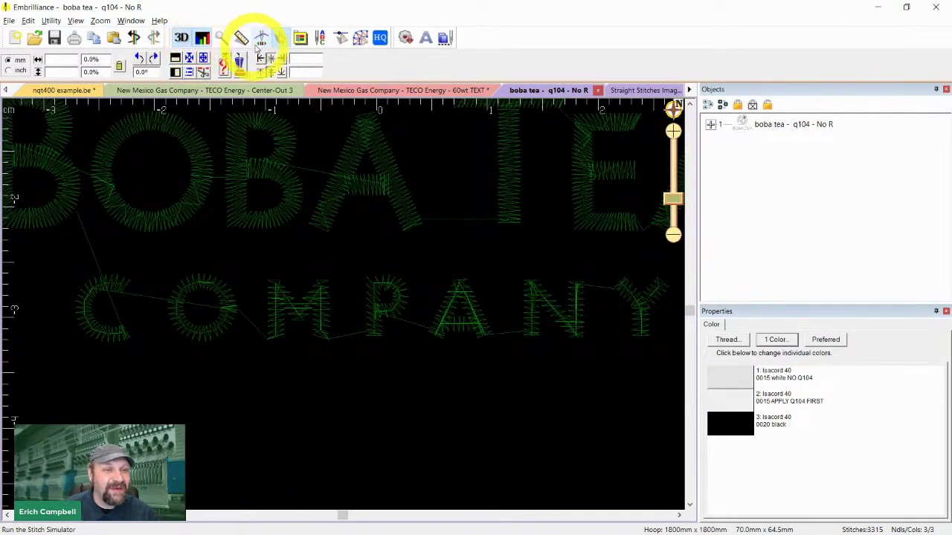
pyautogui.scroll(2, 455, 309)
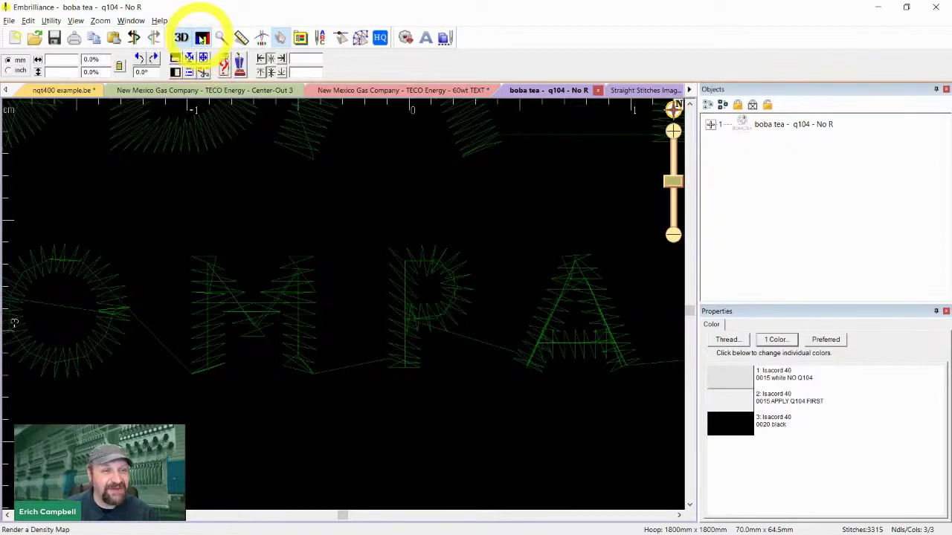
pyautogui.click(184, 40)
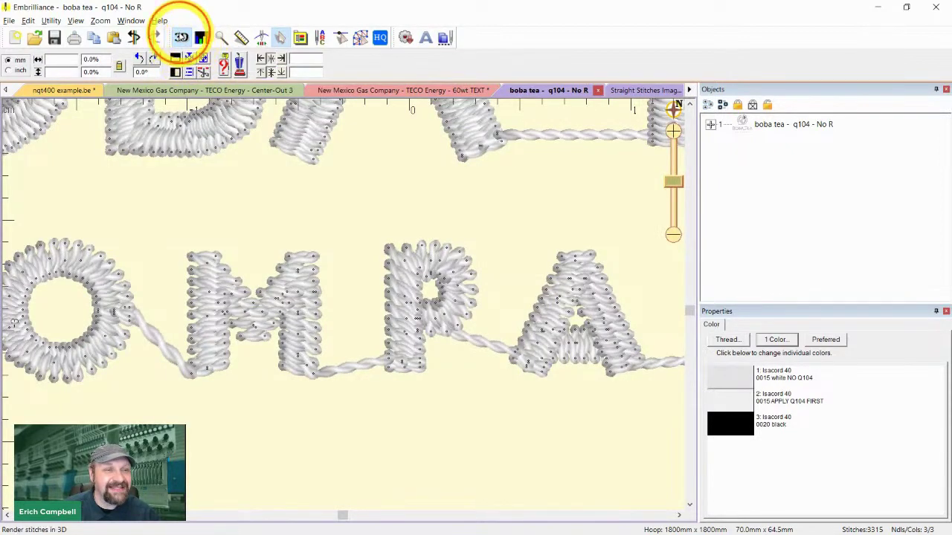
pyautogui.click(181, 38)
# - Run the stitch simulator in 3D from the start of the M in COMPANY to watch its underlay and satin sew
pyautogui.click(261, 37)
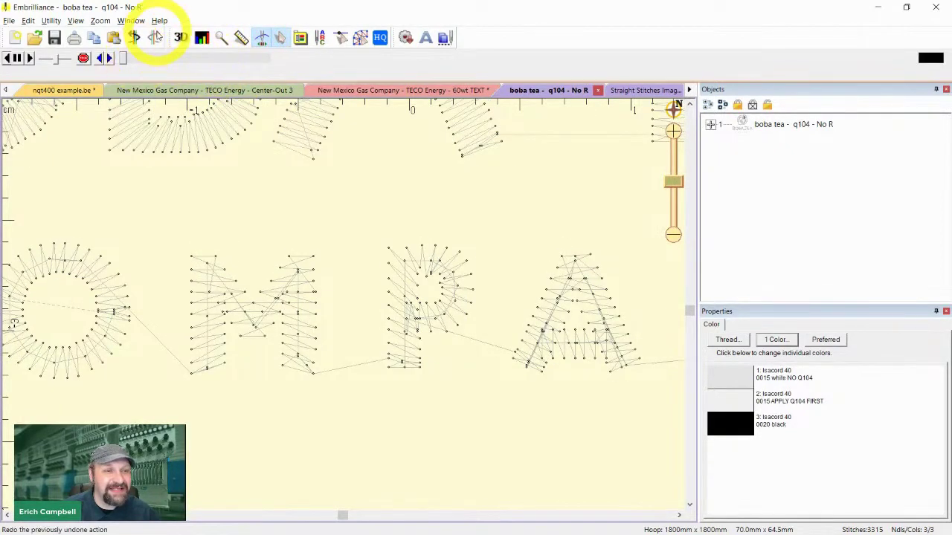
pyautogui.click(181, 38)
pyautogui.moveTo(126, 59); pyautogui.dragTo(210, 76)
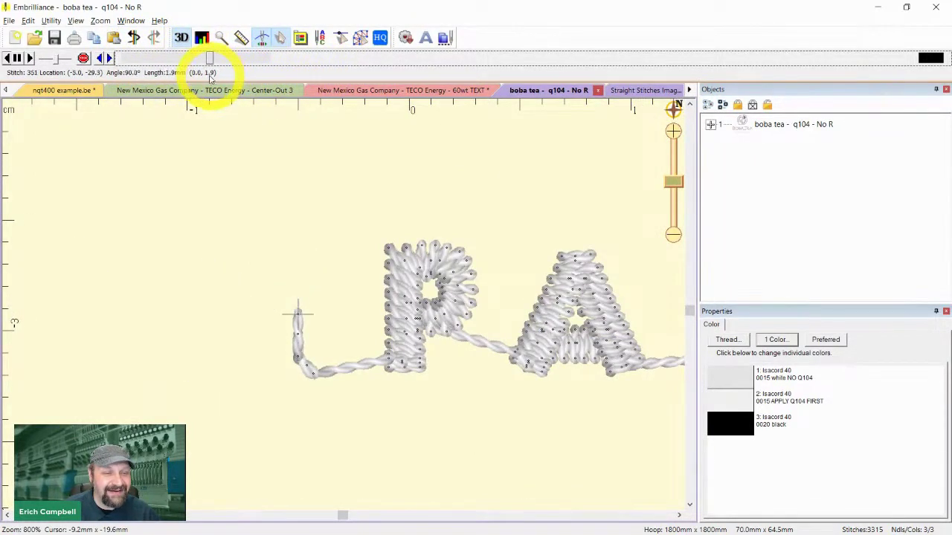
pyautogui.click(31, 58)
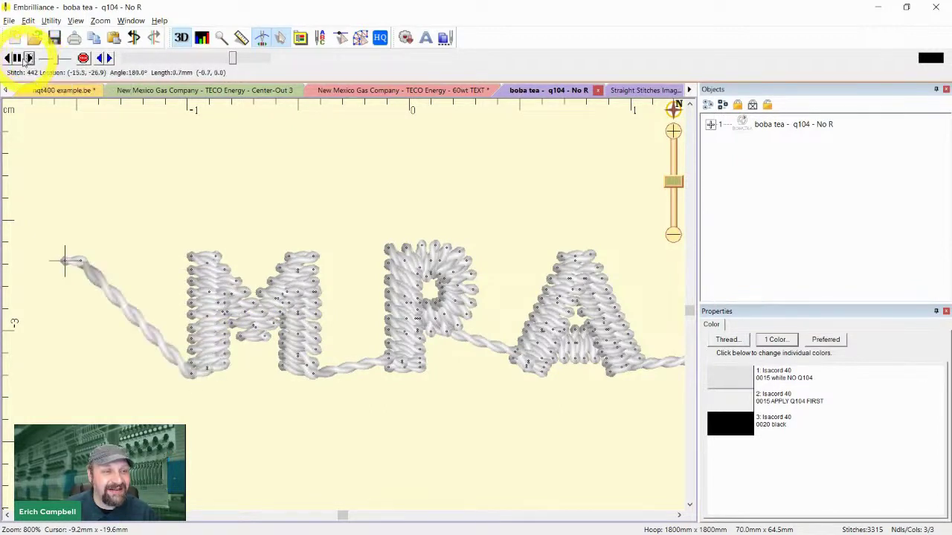
# - Measure the spacing between adjacent satin stitches along the outer edge of the M's right leg in the flat view
pyautogui.scroll(-5, 359, 194)
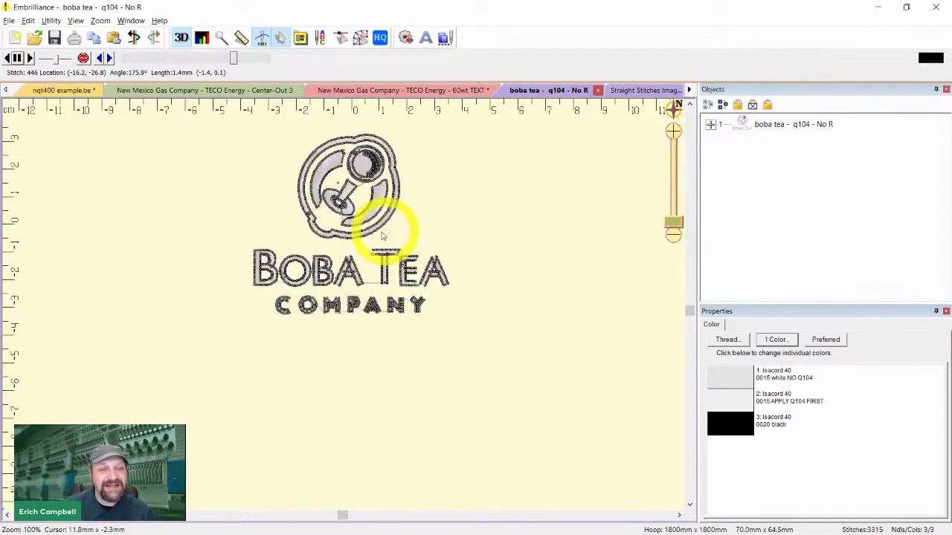
pyautogui.scroll(5, 397, 347)
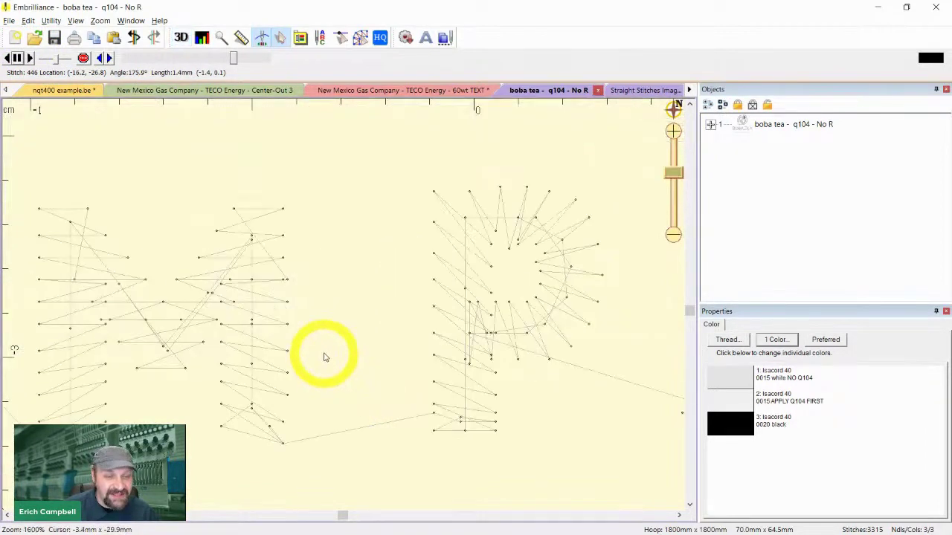
pyautogui.press('m')
pyautogui.moveTo(288, 302); pyautogui.dragTo(288, 325)
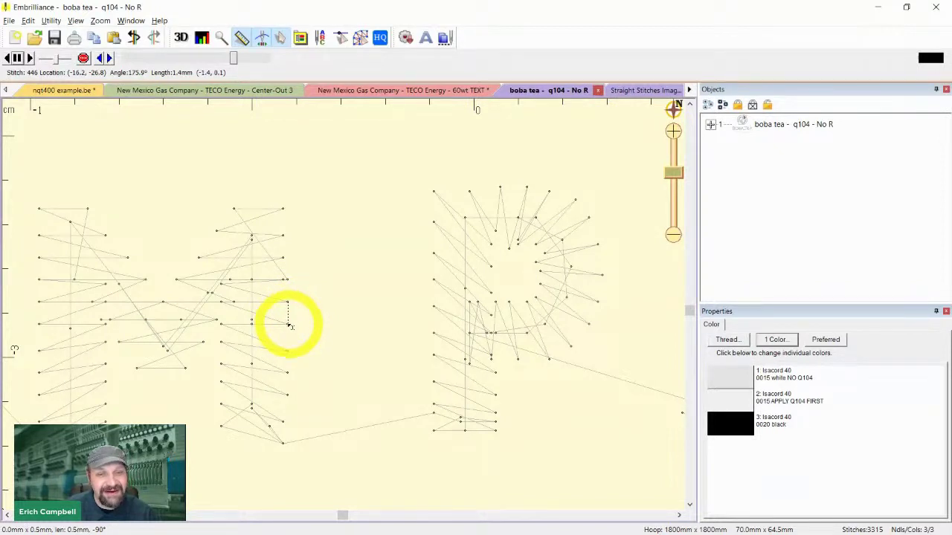
pyautogui.moveTo(291, 325)
pyautogui.mouseDown()
pyautogui.moveTo(289, 302)
pyautogui.moveTo(288, 321)
pyautogui.mouseUp()
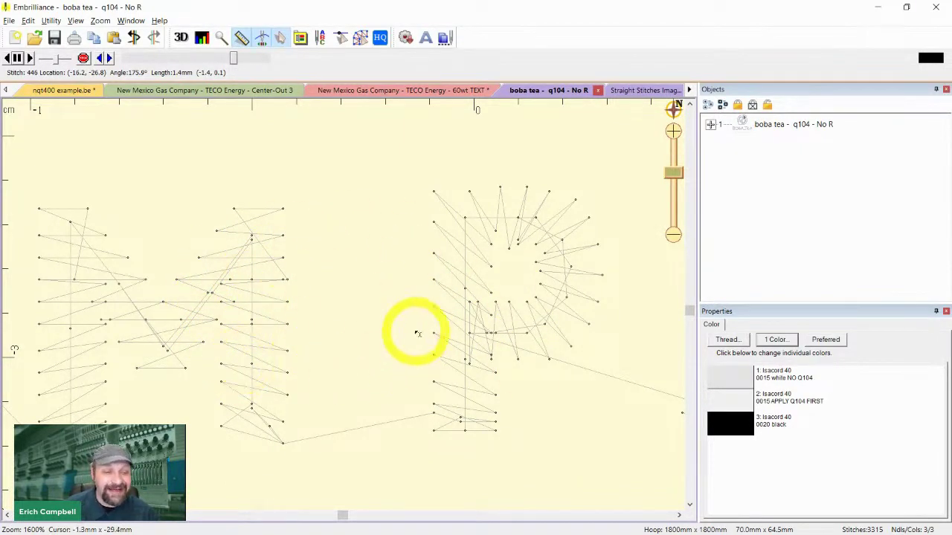
# - Switch to the nqt400 example design and measure the spacing between adjacent satin stitches on the left arc of the small black circular lettering
pyautogui.press('1')
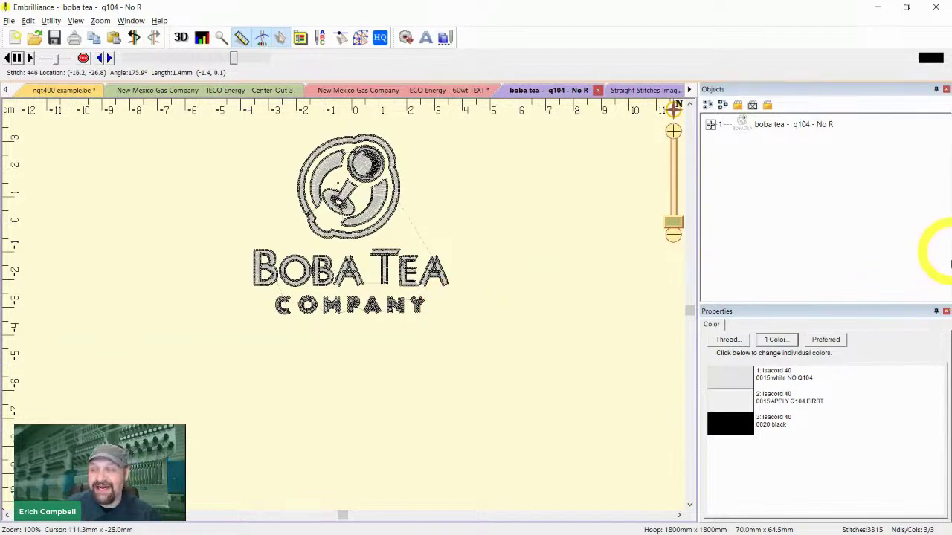
pyautogui.click(167, 406)
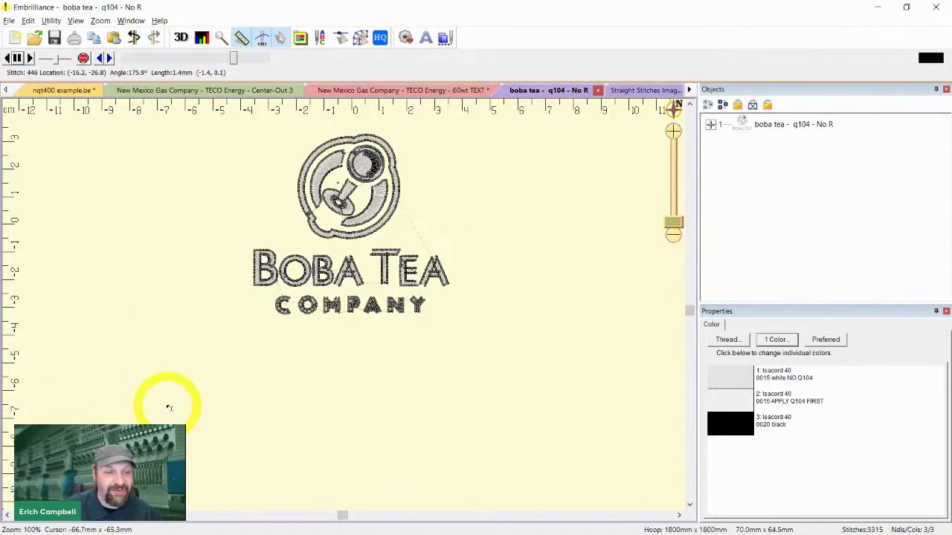
pyautogui.click(41, 90)
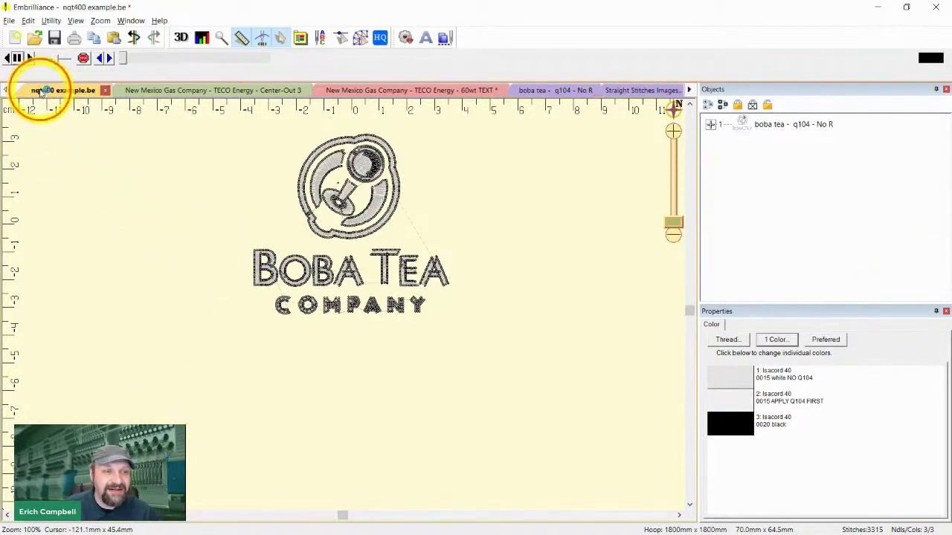
pyautogui.moveTo(599, 399); pyautogui.dragTo(378, 406)
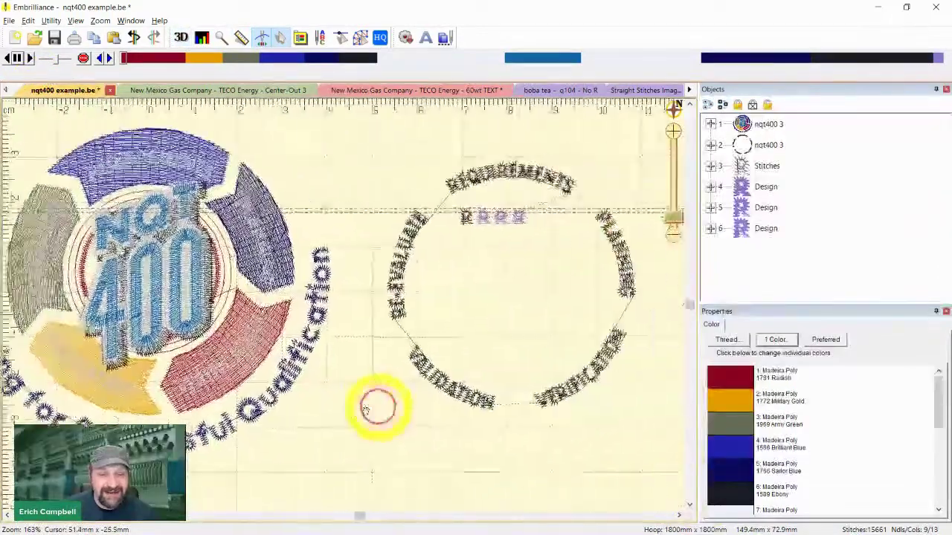
pyautogui.scroll(8, 364, 409)
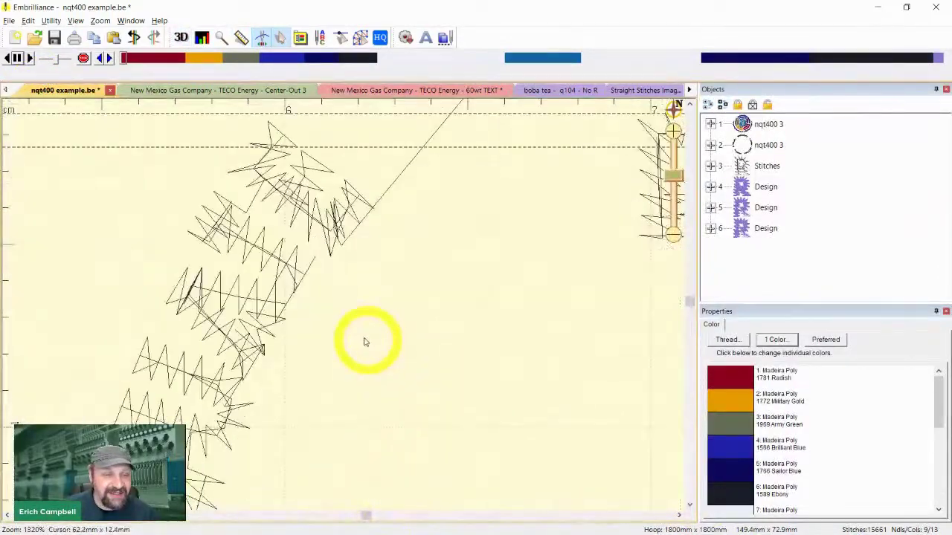
pyautogui.scroll(3, 408, 338)
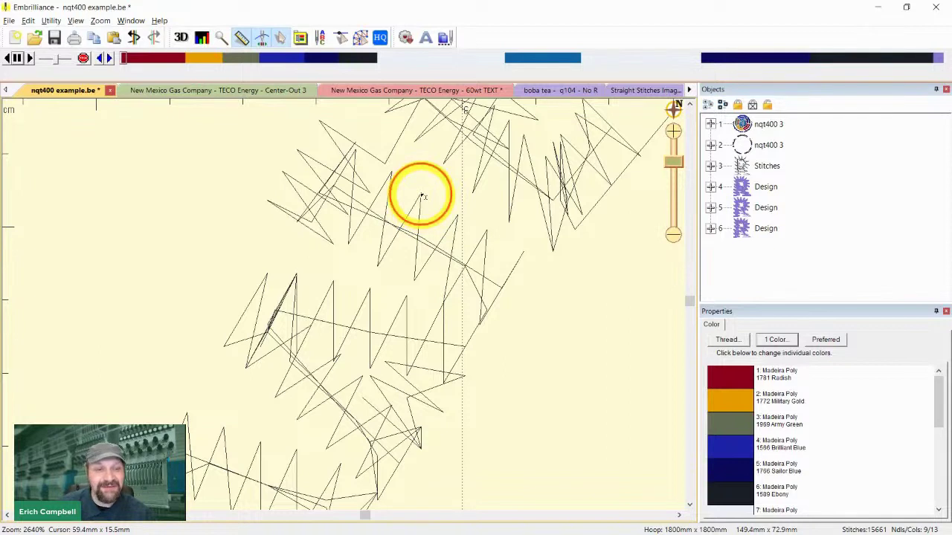
pyautogui.moveTo(421, 195); pyautogui.dragTo(456, 215)
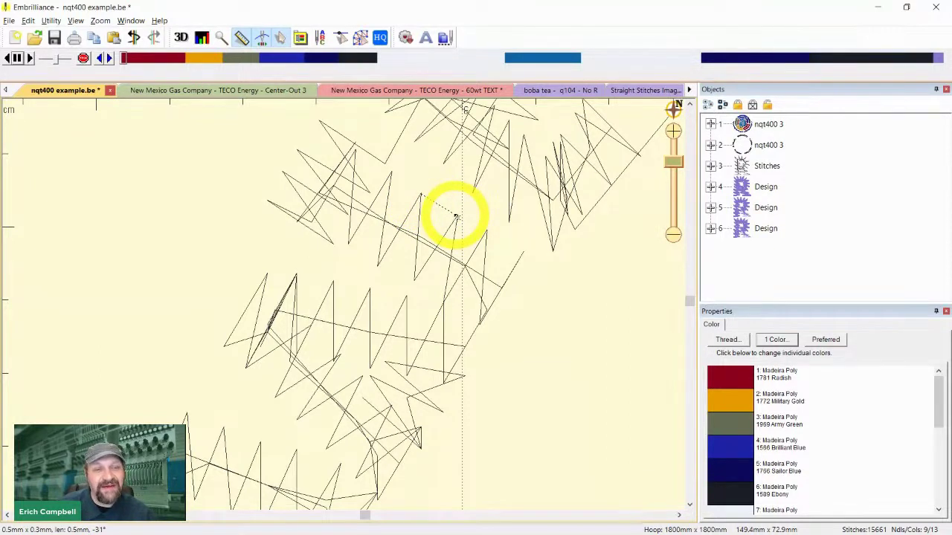
pyautogui.moveTo(455, 216); pyautogui.dragTo(456, 216)
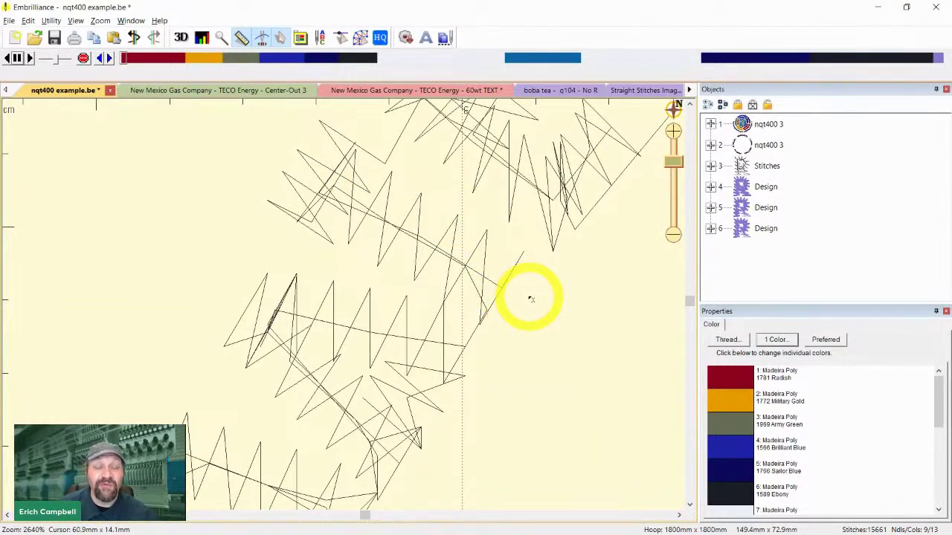
pyautogui.press('1')
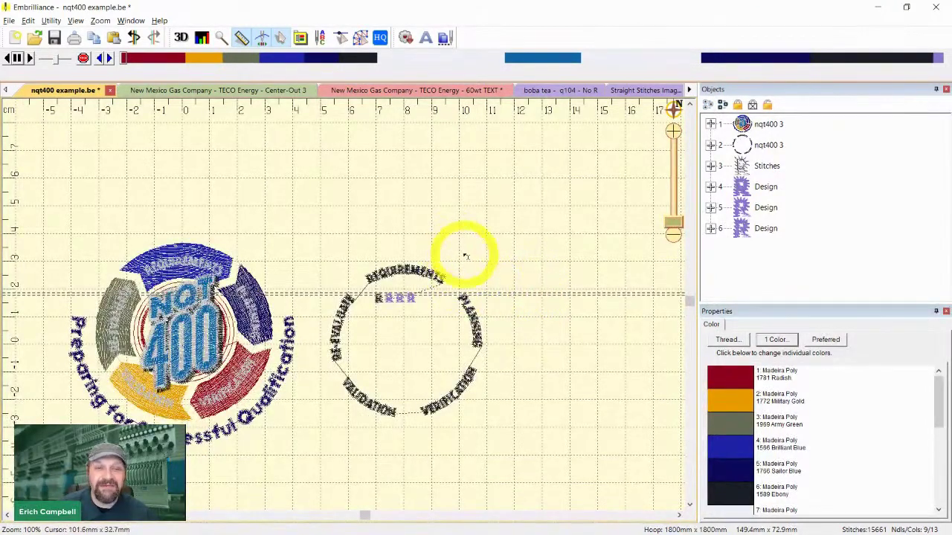
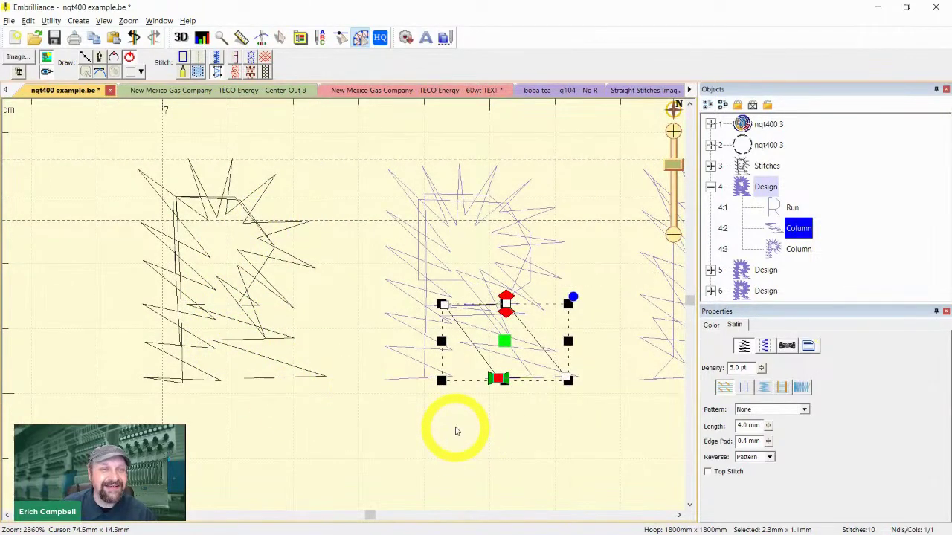
# - Switch to a higher digitizing level with more drawing and stitch tools, and select the leg column of the first purple R
pyautogui.hotkey('ctrl', '2')
pyautogui.hotkey('ctrl', '3')
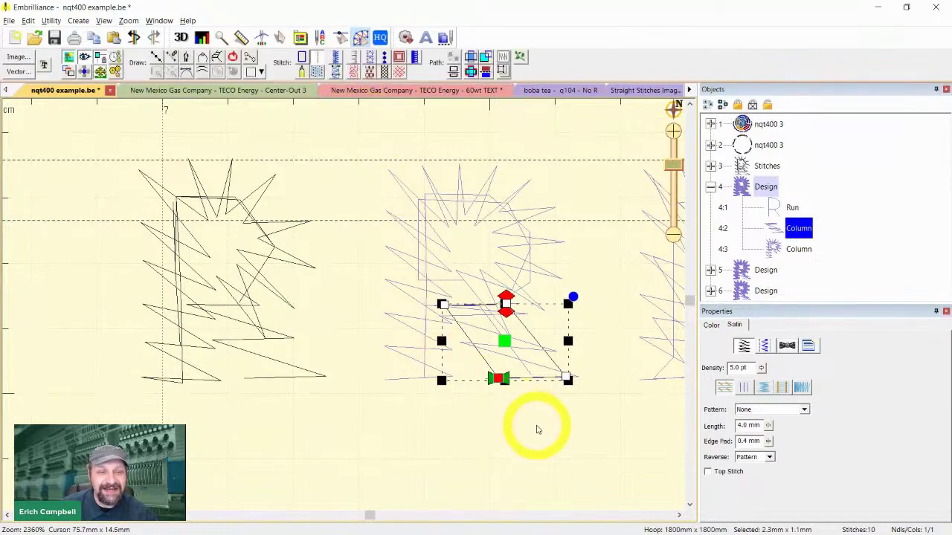
pyautogui.moveTo(531, 451); pyautogui.dragTo(389, 442)
pyautogui.click(465, 332)
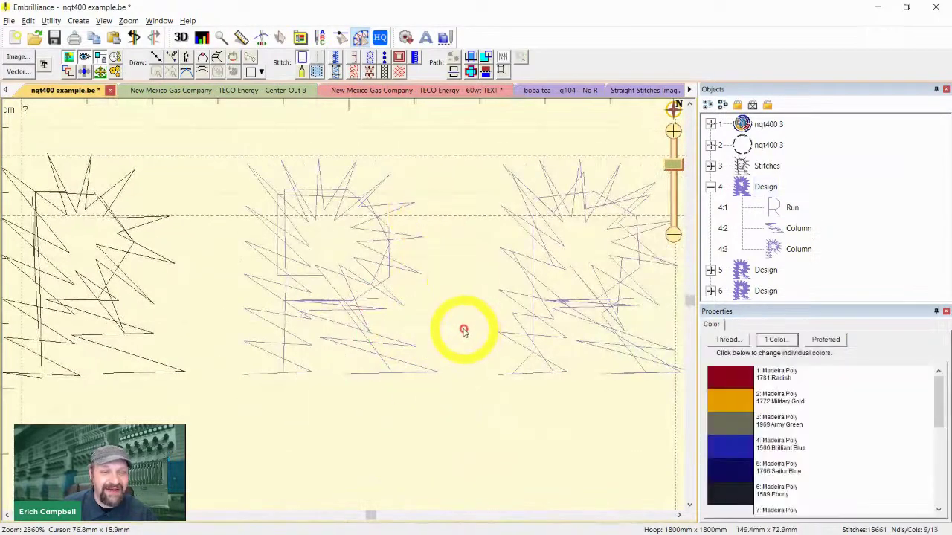
pyautogui.click(350, 340)
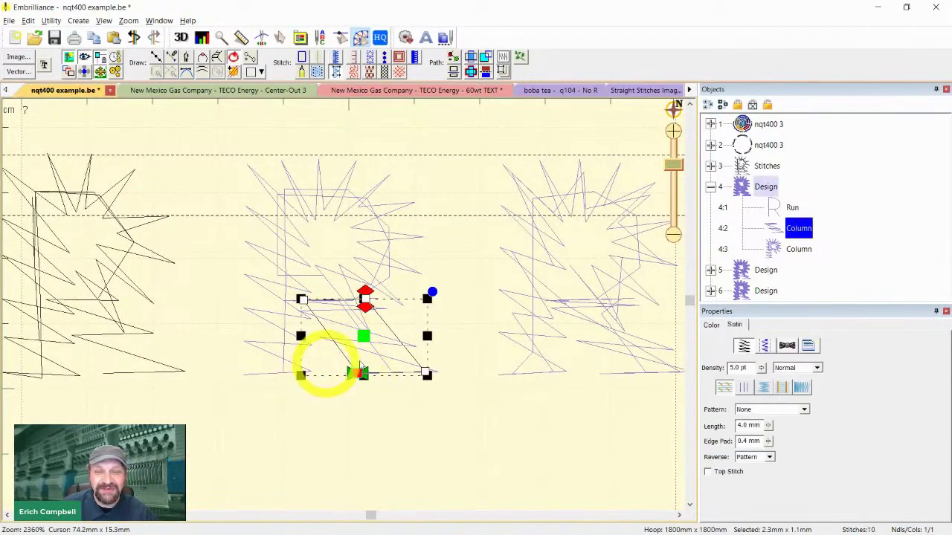
# - Move the first purple R's underlay run below the letter and inspect it in 3D and as flat stitches
pyautogui.click(873, 270)
pyautogui.click(789, 209)
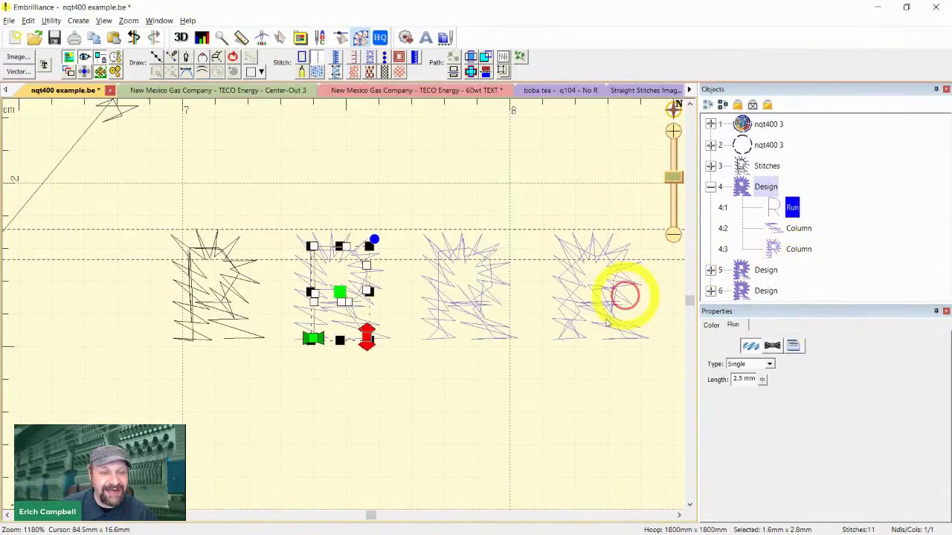
pyautogui.moveTo(339, 294); pyautogui.dragTo(340, 413)
pyautogui.click(514, 443)
pyautogui.press('d')
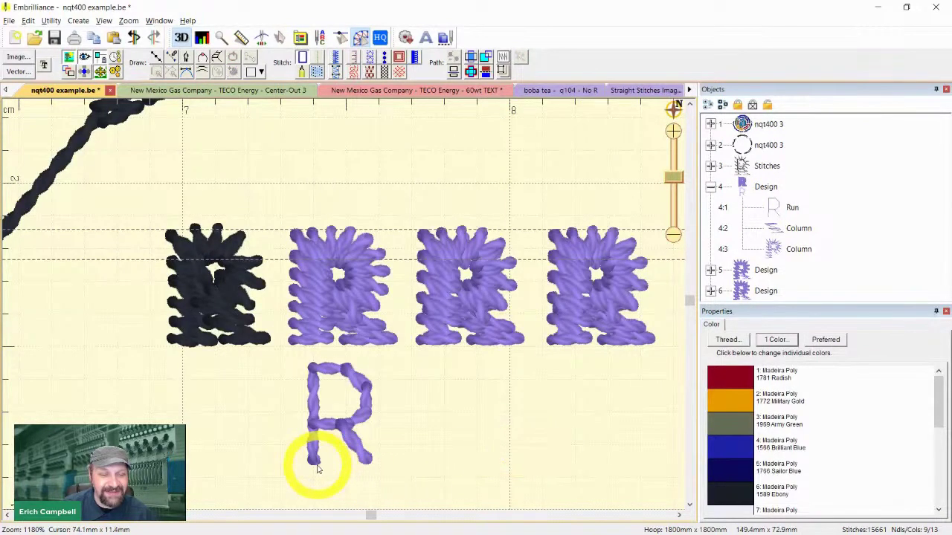
pyautogui.press('t')
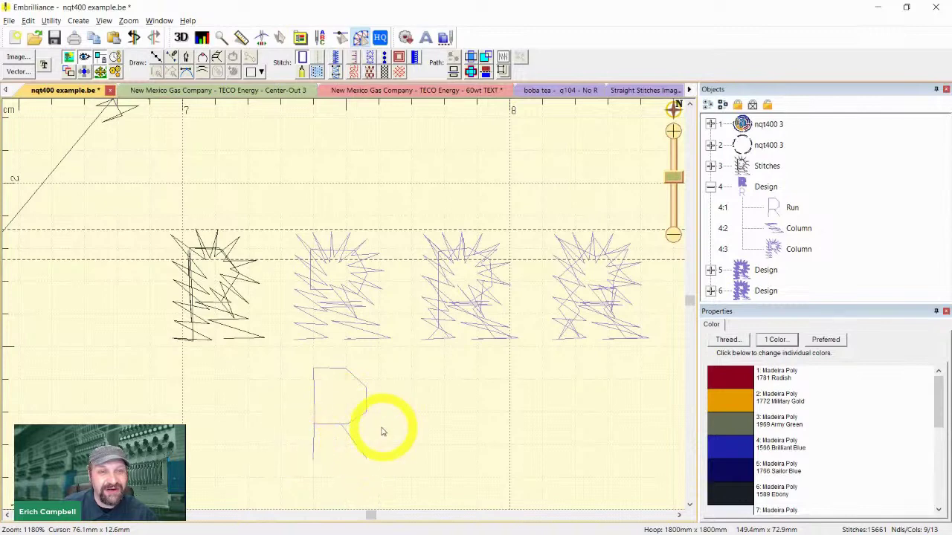
# - Undo the underlay run's move and show the letters as flat stitches
pyautogui.press('3')
pyautogui.hotkey('ctrl', 'z')
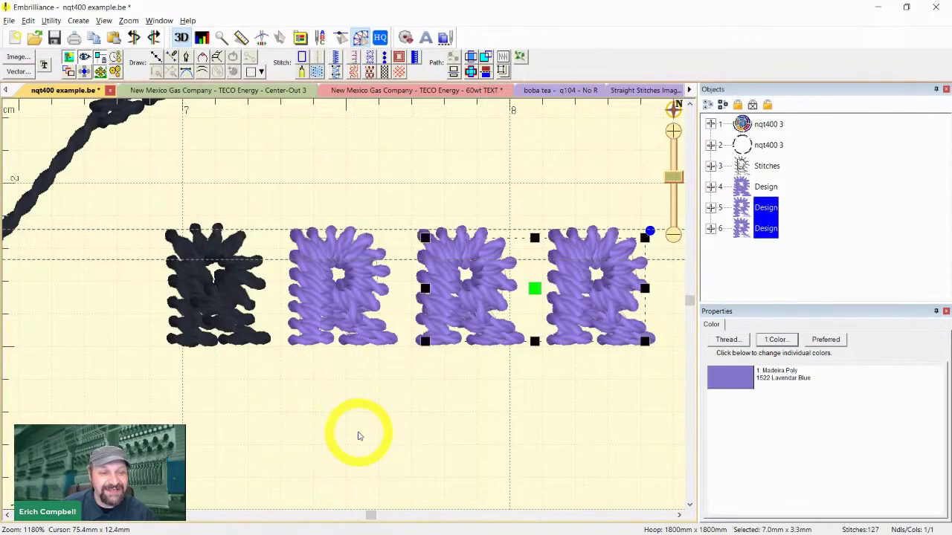
pyautogui.press('3')
# - Select the underlay run inside the first purple R and measure its diagonal segment at the upper right of the bowl
pyautogui.keyDown('alt'); pyautogui.click(340, 320); pyautogui.keyUp('alt')
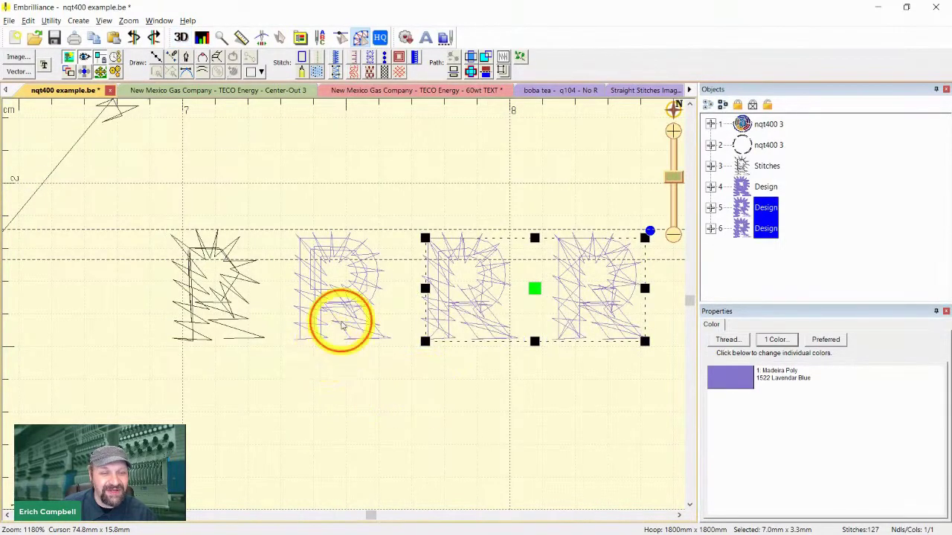
pyautogui.press('+')
pyautogui.click(792, 207)
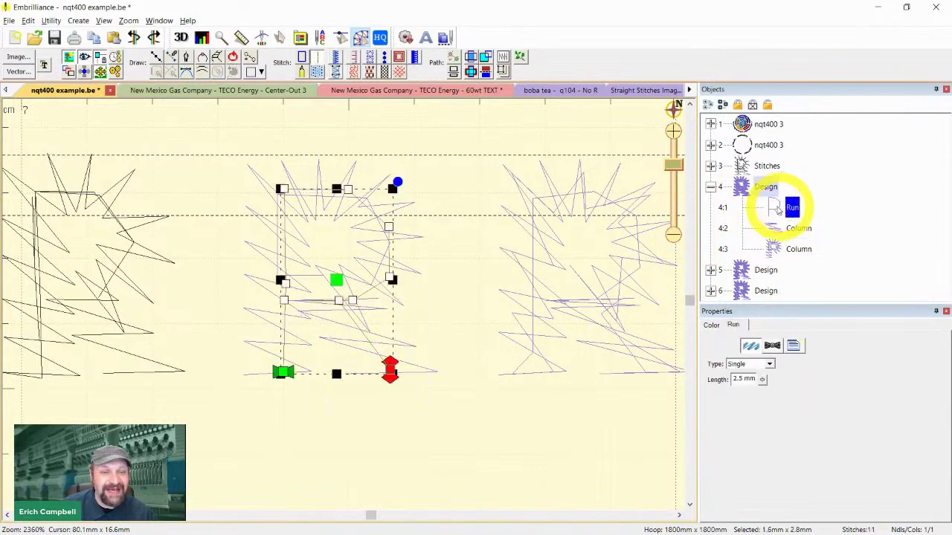
pyautogui.press('m')
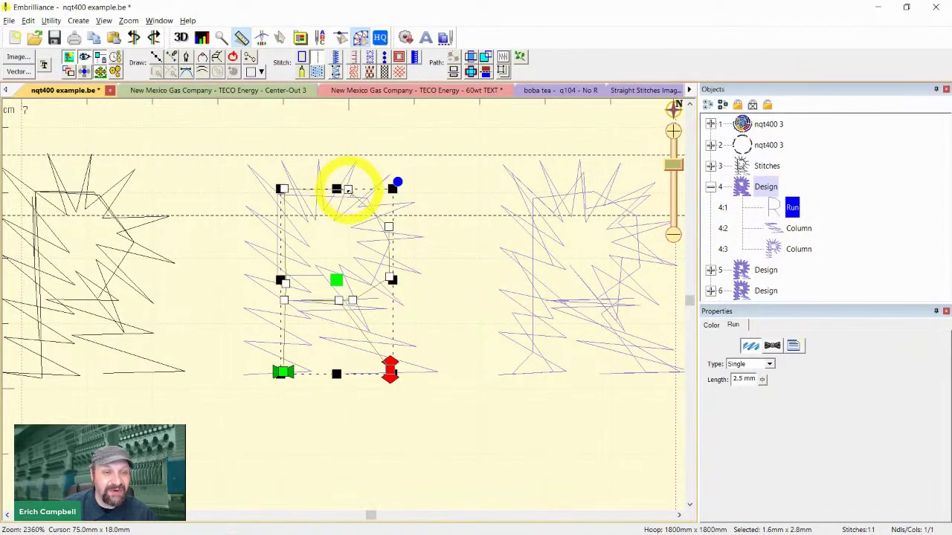
pyautogui.moveTo(346, 190); pyautogui.dragTo(385, 225)
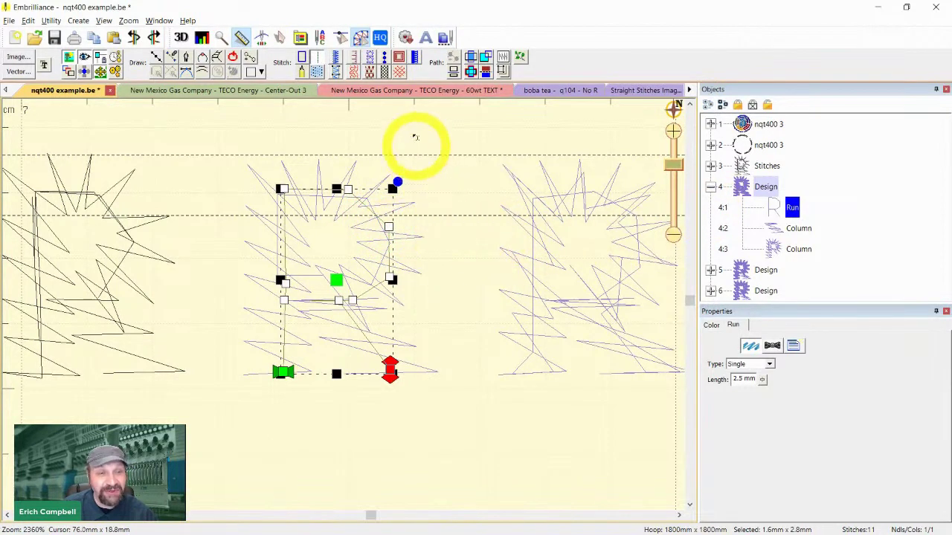
# - Select the leg column of the first purple R and check its satin underlay and density settings
pyautogui.click(360, 37)
pyautogui.click(457, 355)
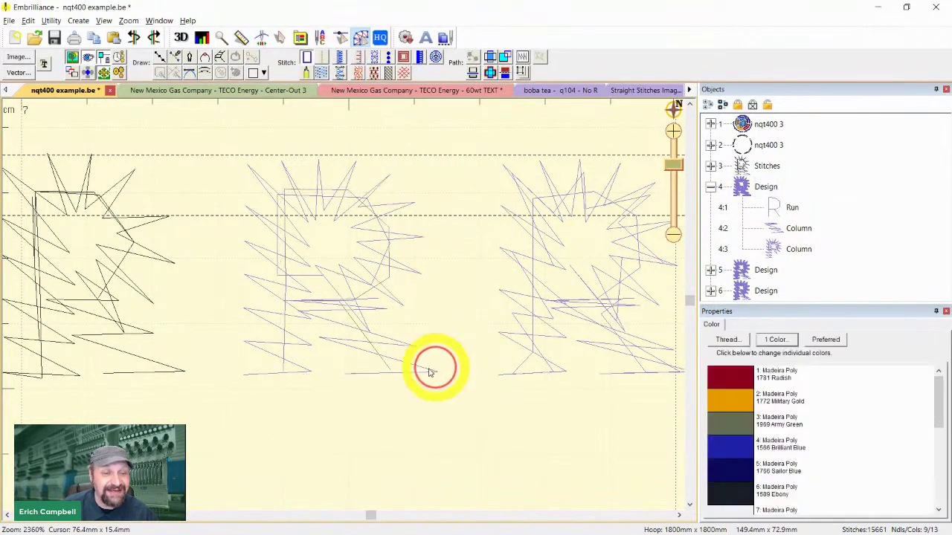
pyautogui.click(420, 372)
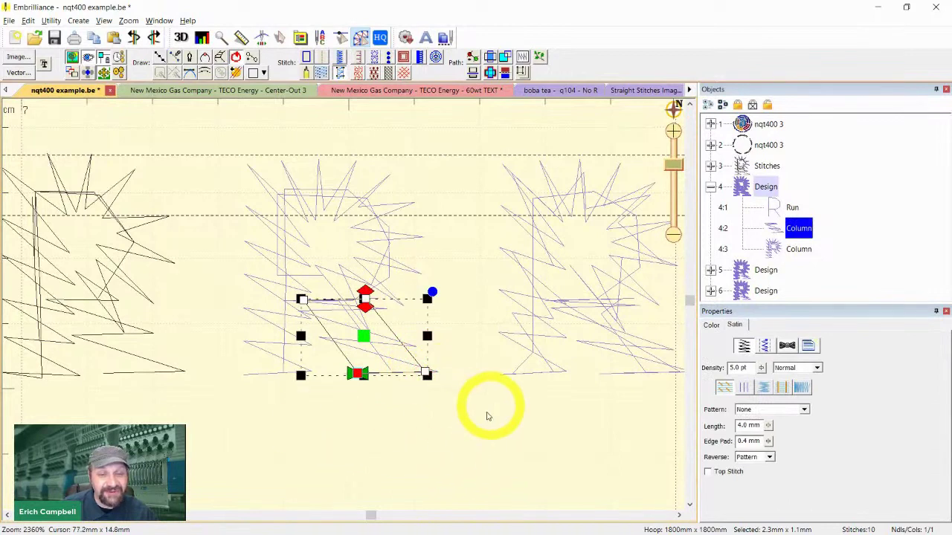
pyautogui.click(764, 346)
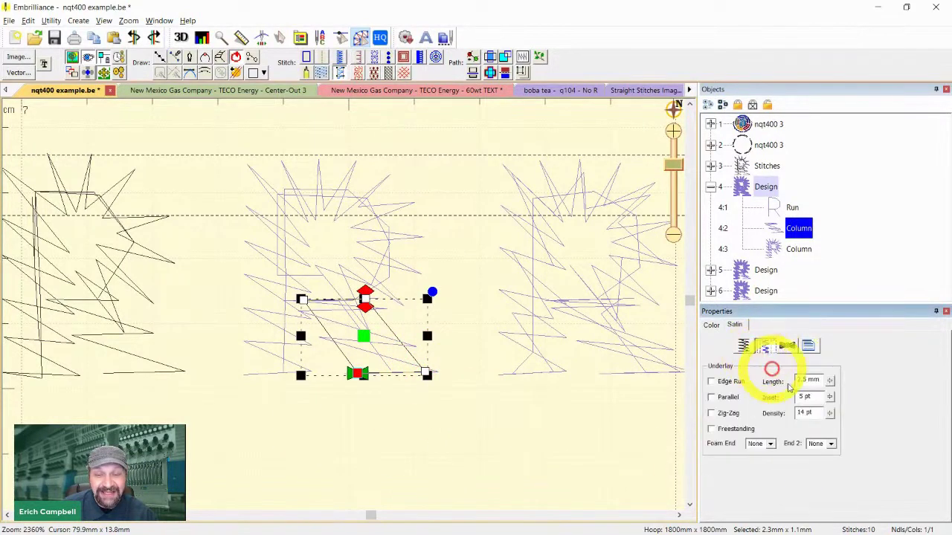
pyautogui.click(738, 346)
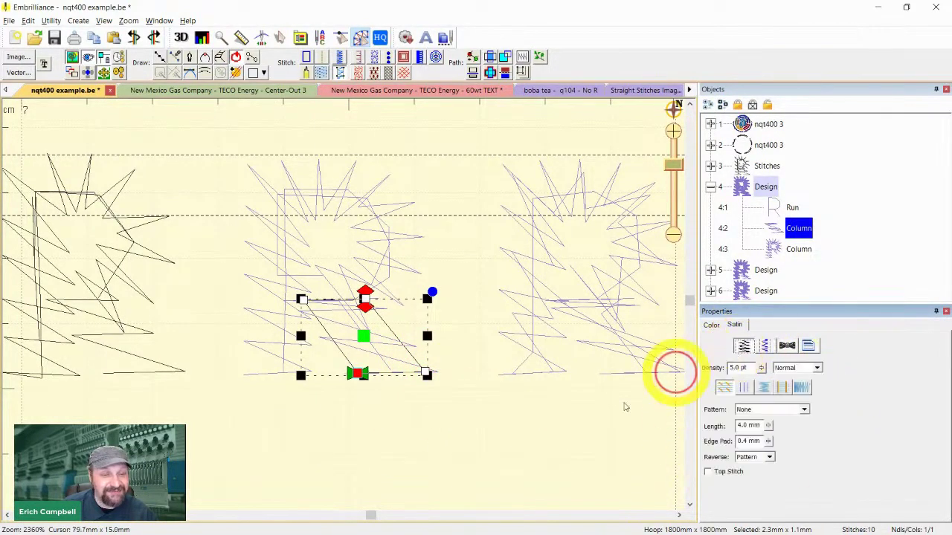
pyautogui.click(386, 374)
pyautogui.click(376, 378)
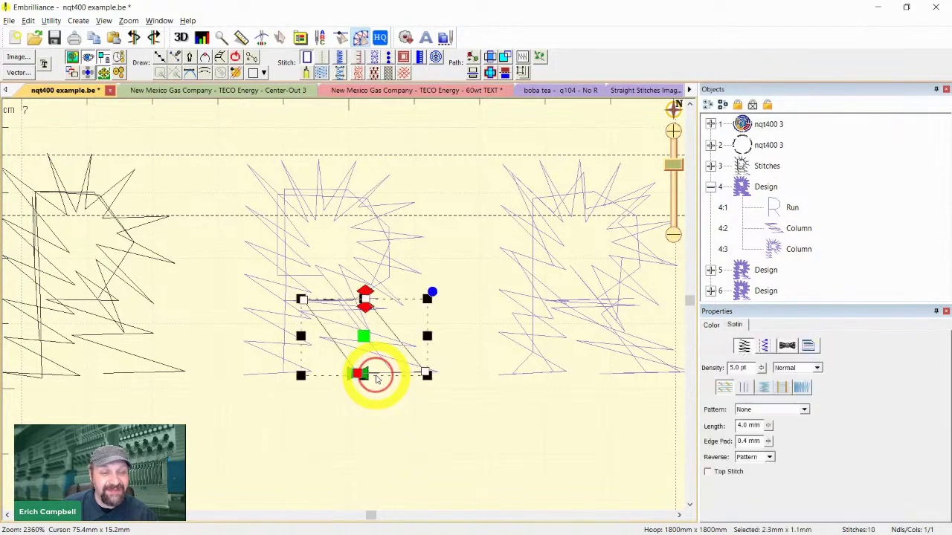
pyautogui.click(389, 293)
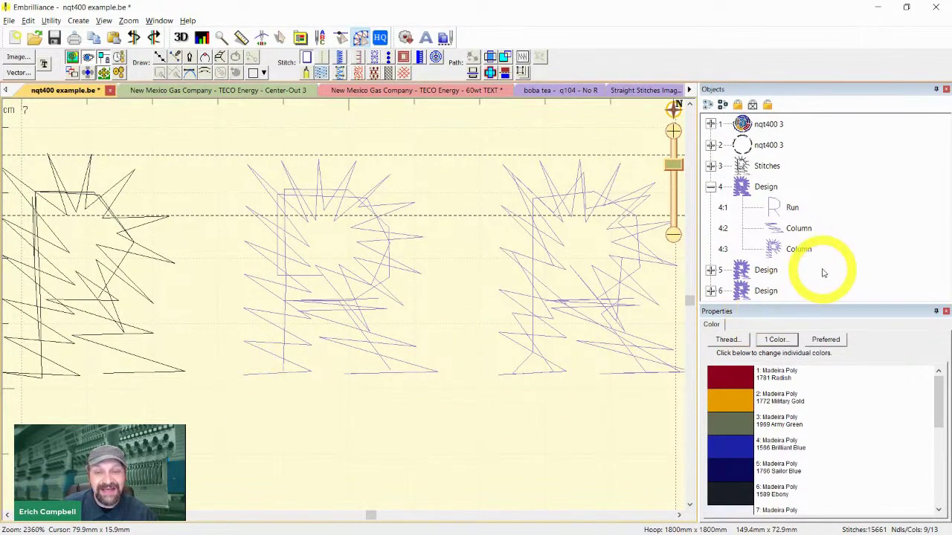
# - Examine the outlines of the first purple R's leg column and its stem-and-bowl column one after the other
pyautogui.click(440, 385)
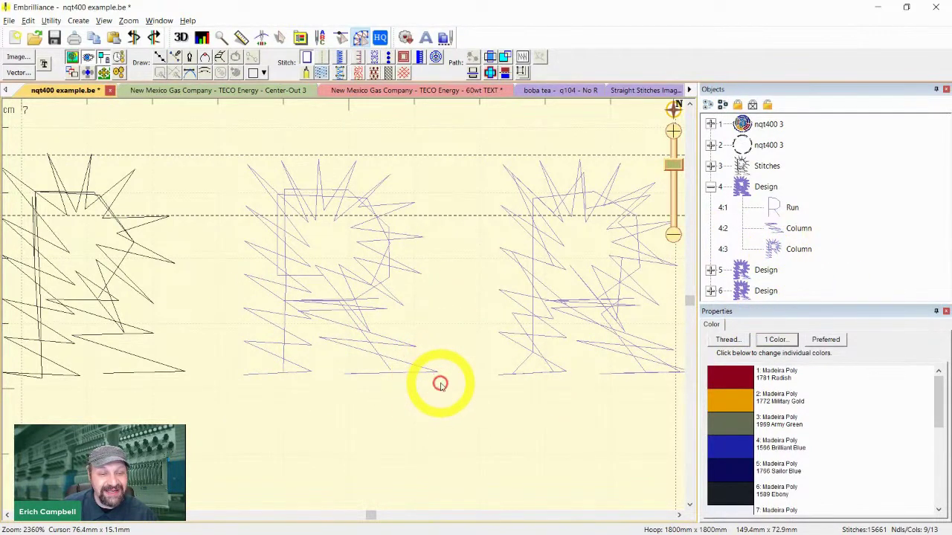
pyautogui.click(114, 369)
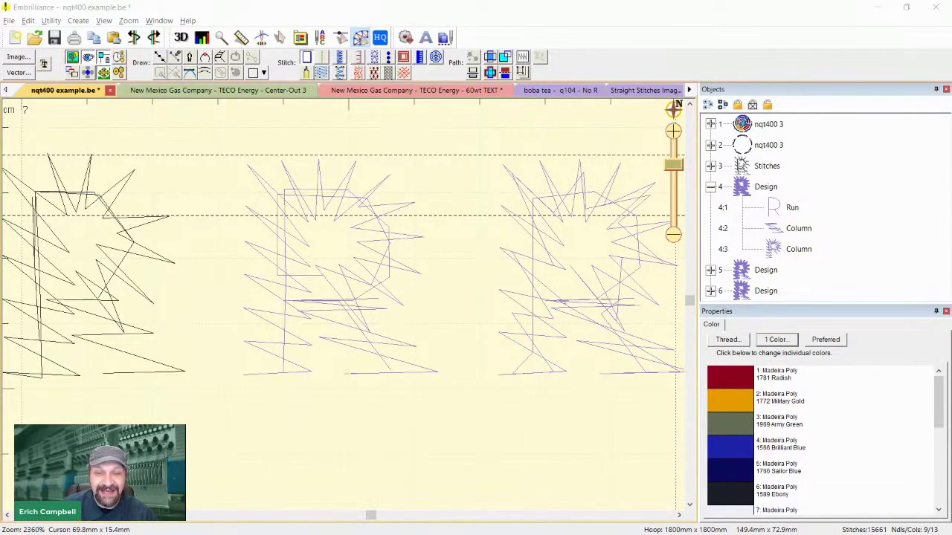
pyautogui.click(798, 228)
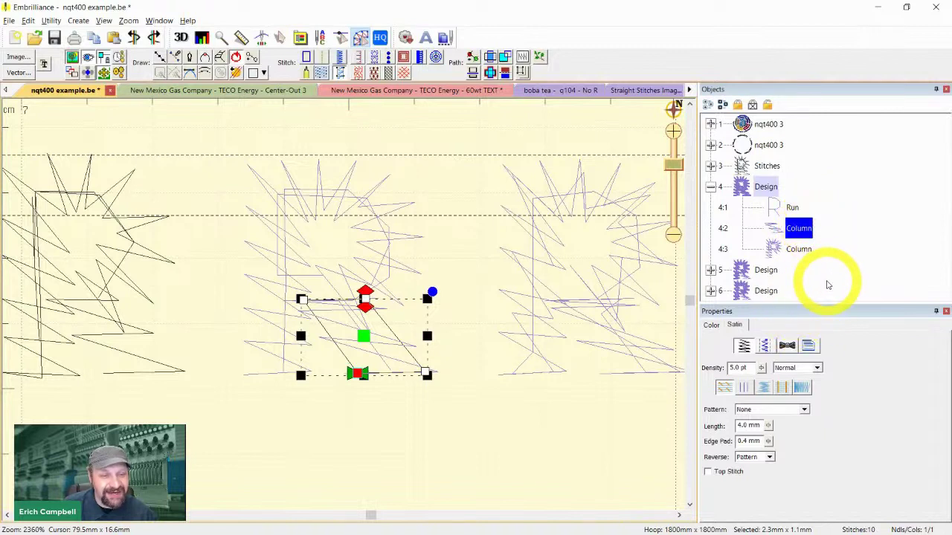
pyautogui.click(800, 250)
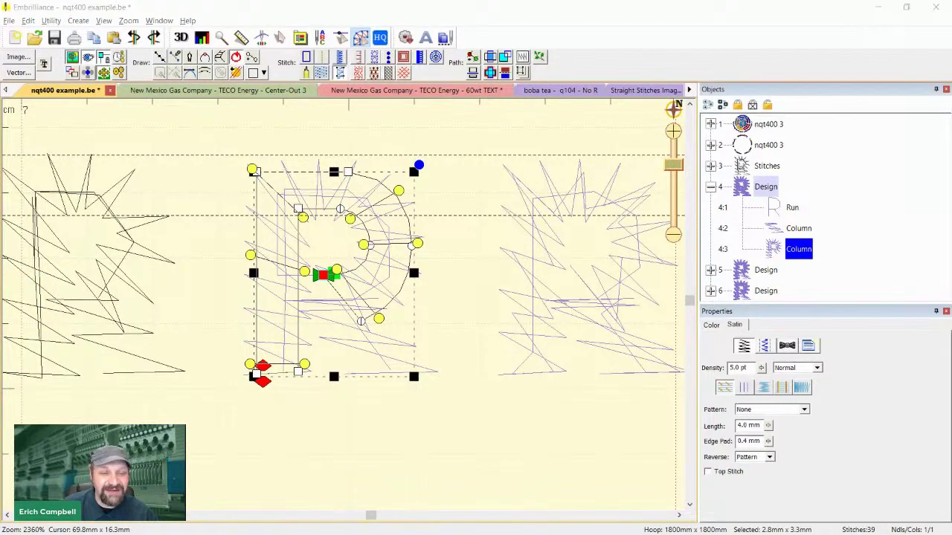
# - Compare the black R with the purple Rs in 3D and as flat stitches, focusing on the first purple R
pyautogui.click(429, 414)
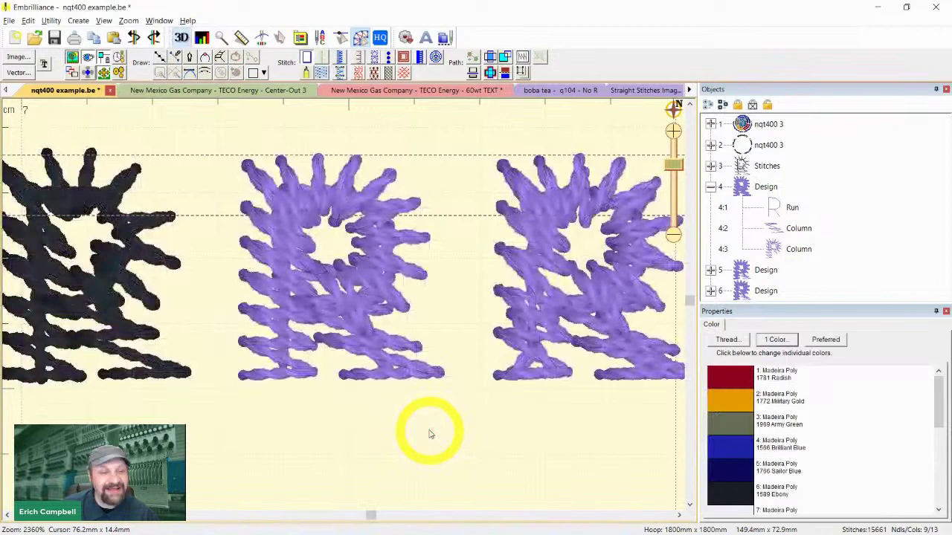
pyautogui.press('-')
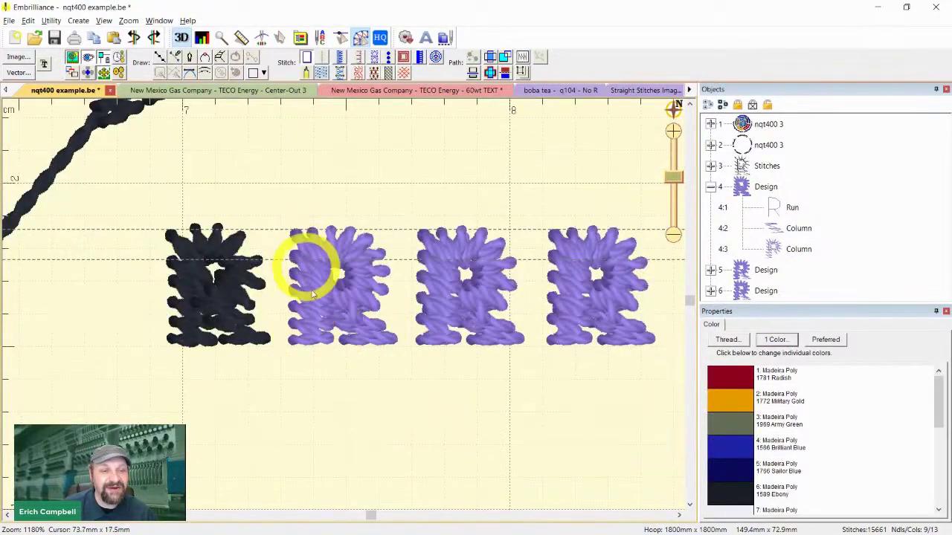
pyautogui.press('3')
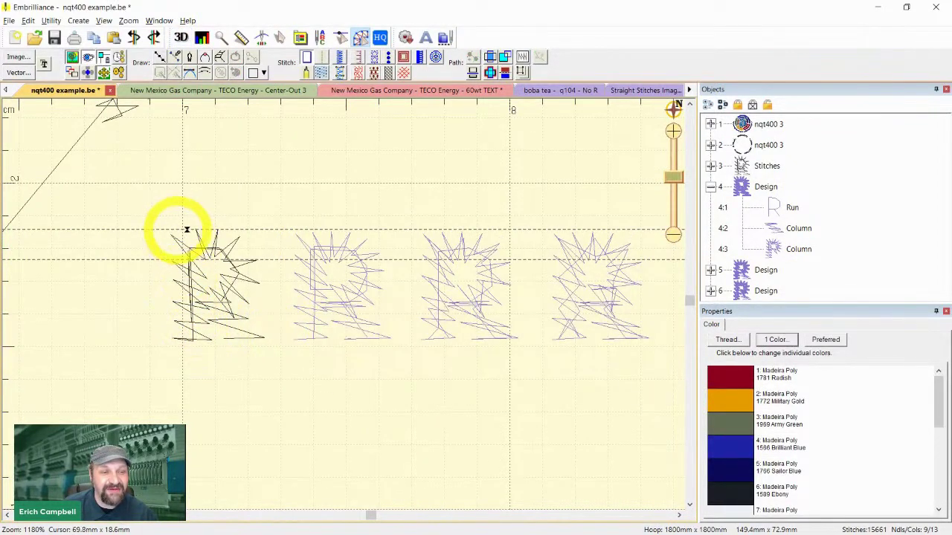
pyautogui.press('+')
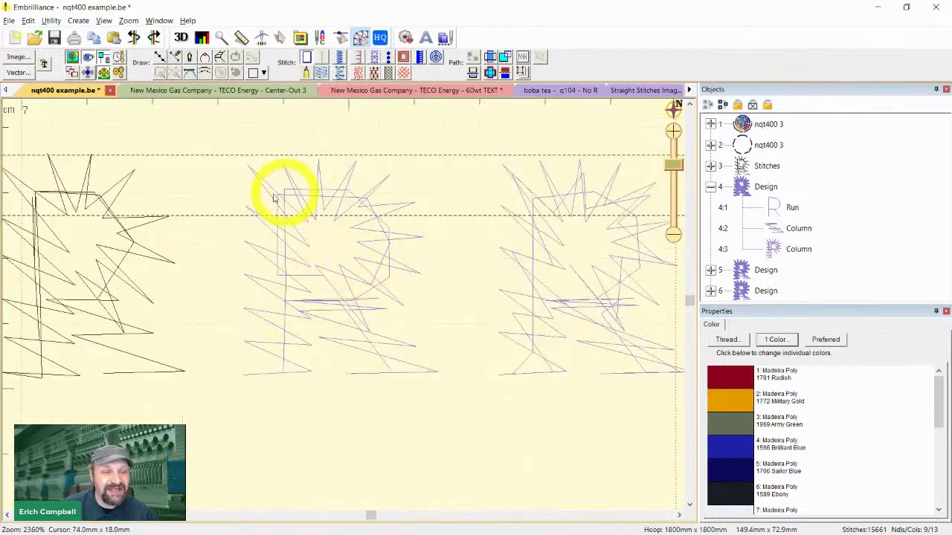
# - Inspect the lower half of the first purple R as flat stitches and in 3D
pyautogui.press('+')
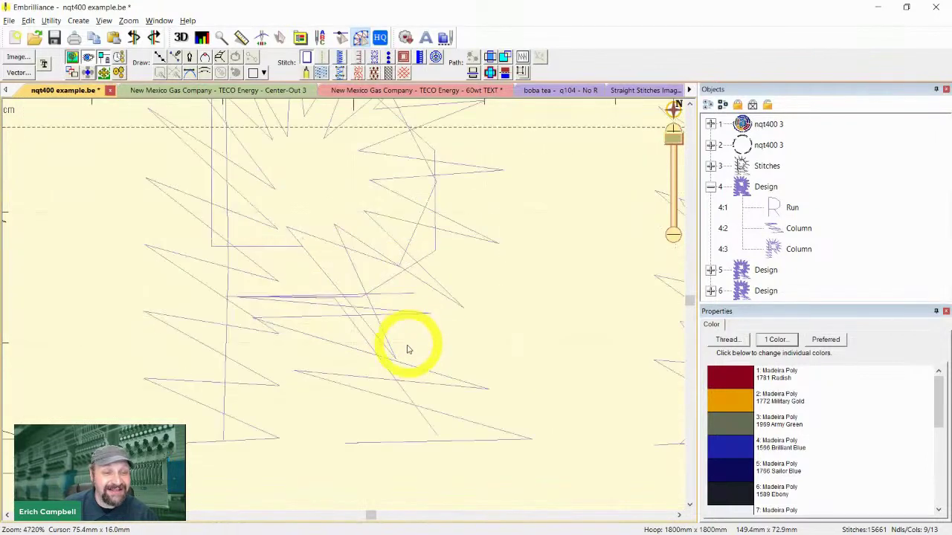
pyautogui.hotkey('ctrl', '3')
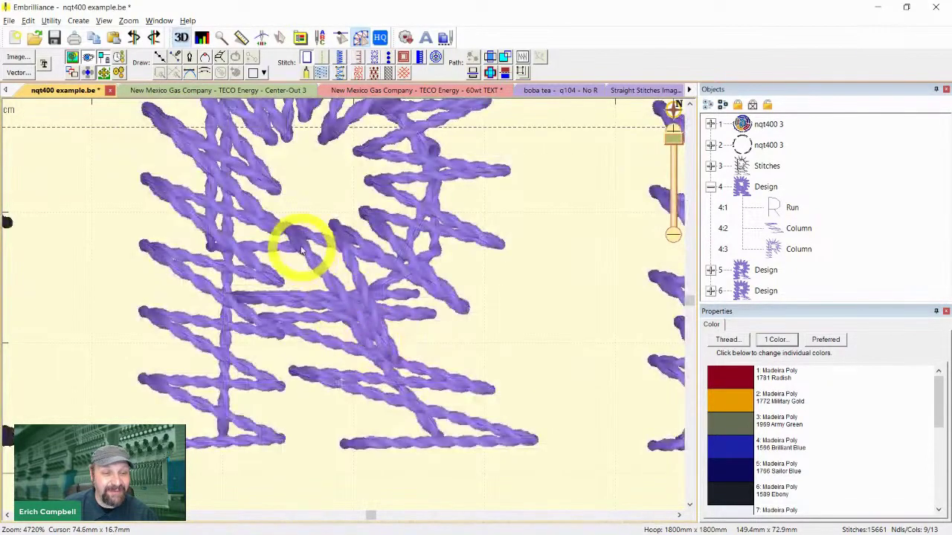
pyautogui.hotkey('ctrl', '3')
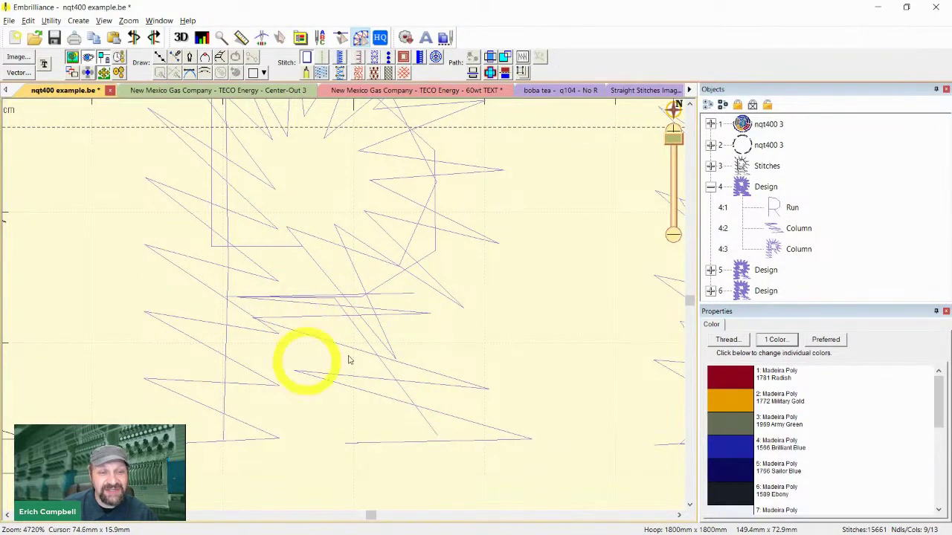
pyautogui.press('-')
pyautogui.press('3')
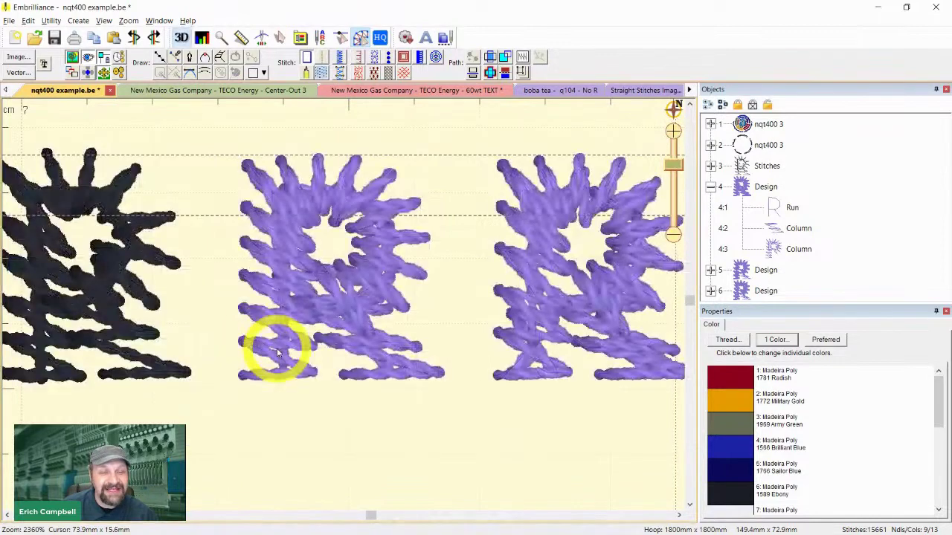
# - Compare the black and purple R samples with the surrounding circular lettering, in 3D and as flat stitches
pyautogui.scroll(-5, 315, 419)
pyautogui.scroll(1, 361, 378)
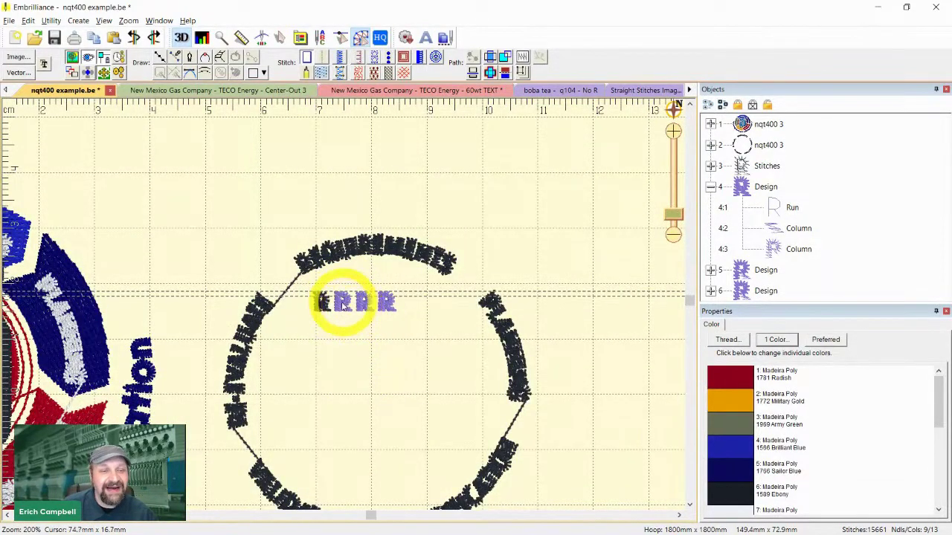
pyautogui.scroll(1, 344, 305)
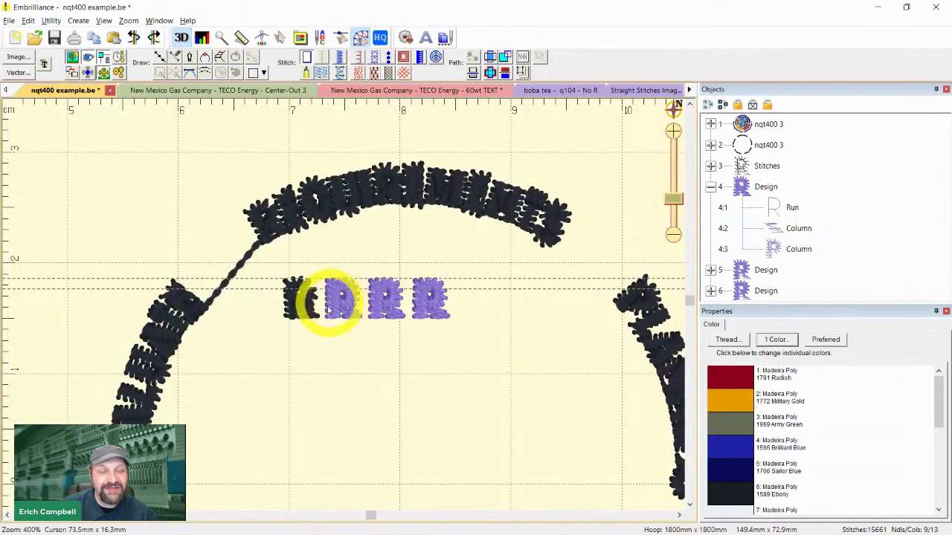
pyautogui.hotkey('ctrl', '3')
pyautogui.scroll(2, 323, 323)
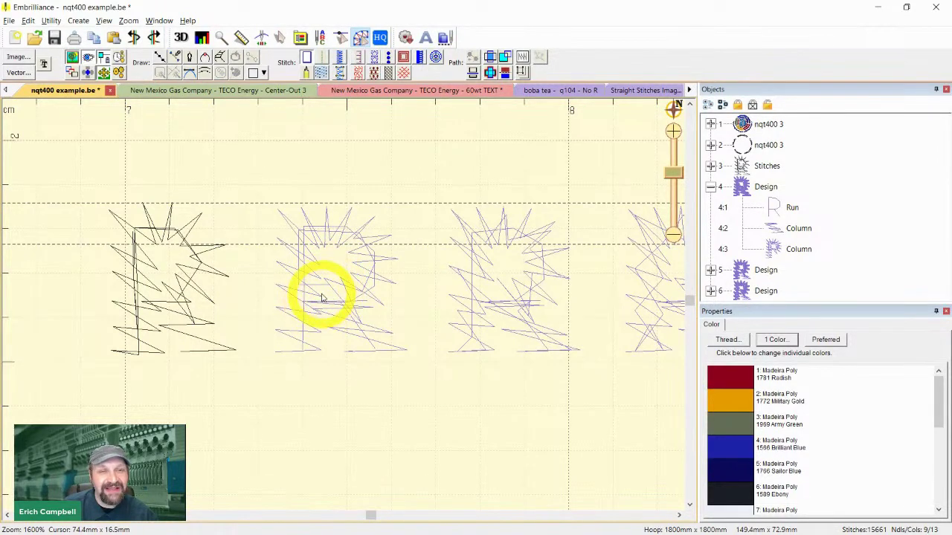
pyautogui.scroll(-1, 379, 325)
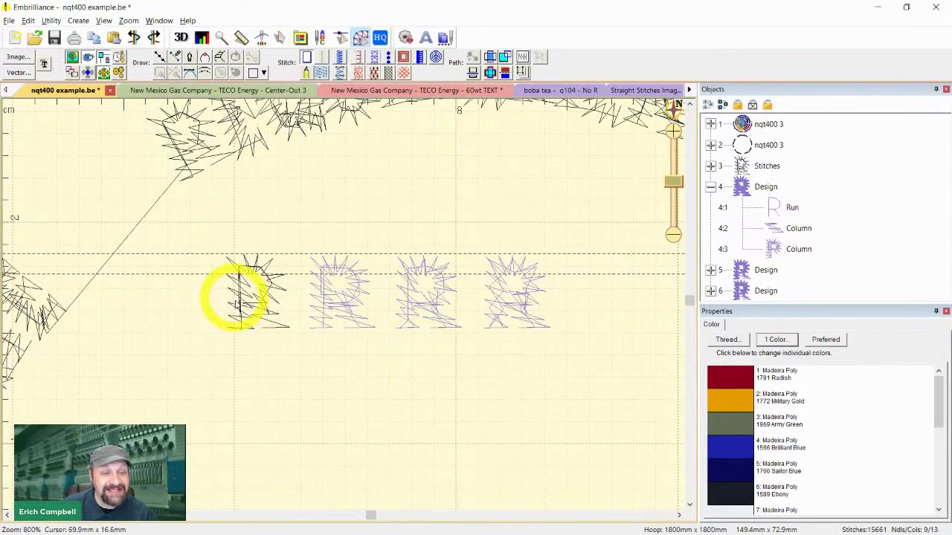
pyautogui.scroll(1, 260, 354)
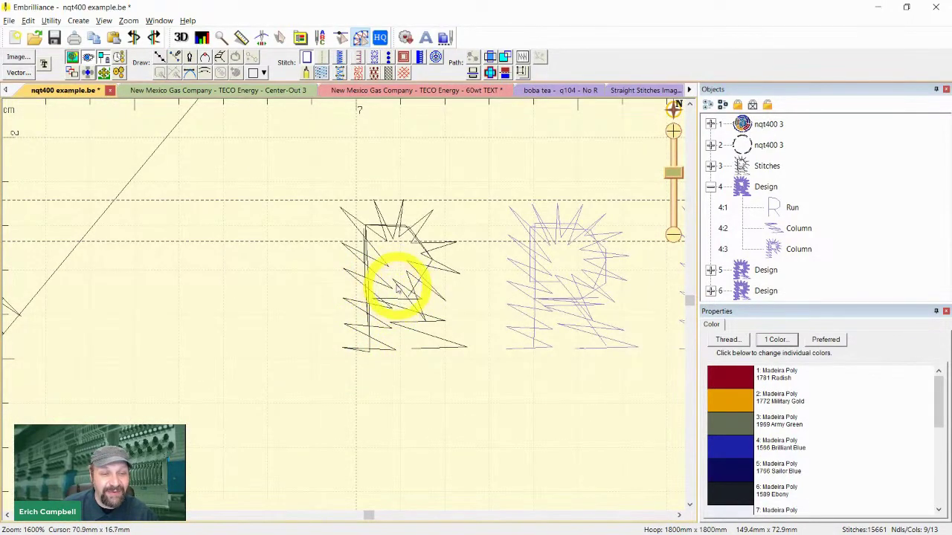
pyautogui.scroll(-1, 401, 313)
# - Select the stem-and-bowl column of the first purple R to inspect its stitch direction lines
pyautogui.click(484, 293)
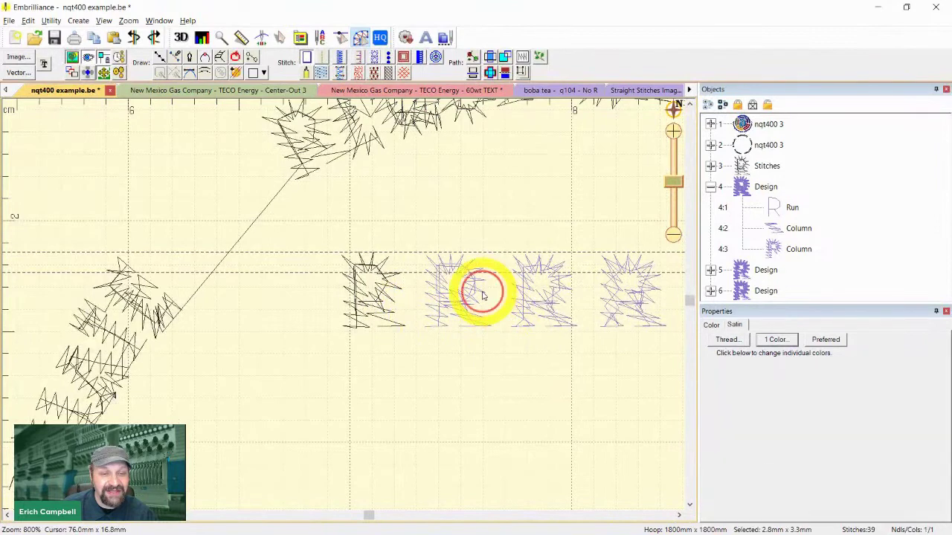
pyautogui.scroll(1, 489, 295)
pyautogui.moveTo(617, 426); pyautogui.dragTo(419, 411)
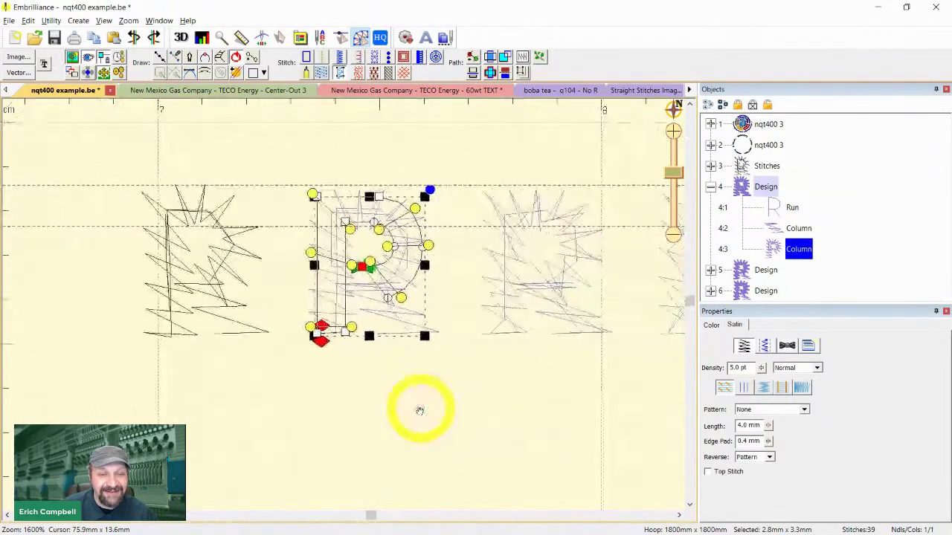
# - Add two horizontal stitch inclination lines across the leg column of the first purple R, near its upper and lower ends
pyautogui.click(410, 316)
pyautogui.scroll(1, 446, 411)
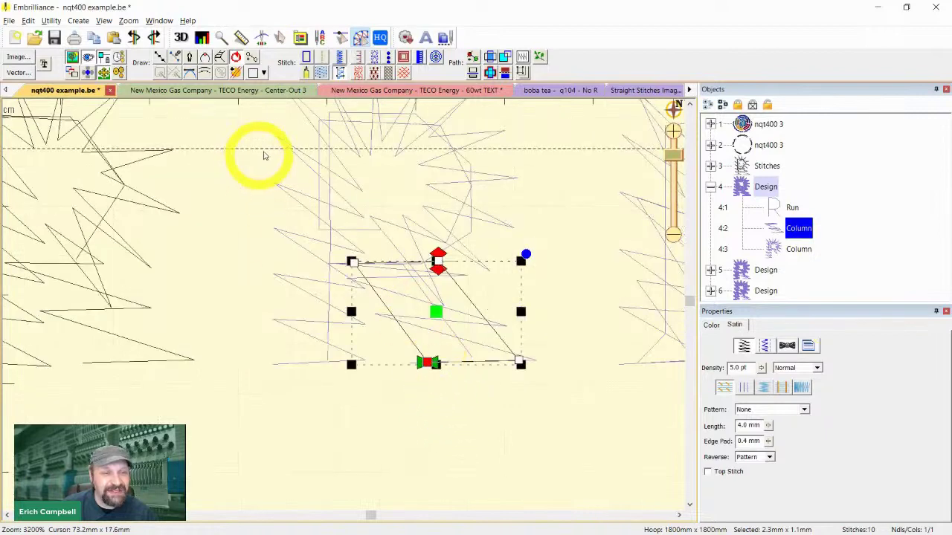
pyautogui.click(253, 59)
pyautogui.click(361, 282)
pyautogui.click(462, 283)
pyautogui.click(400, 334)
pyautogui.click(504, 334)
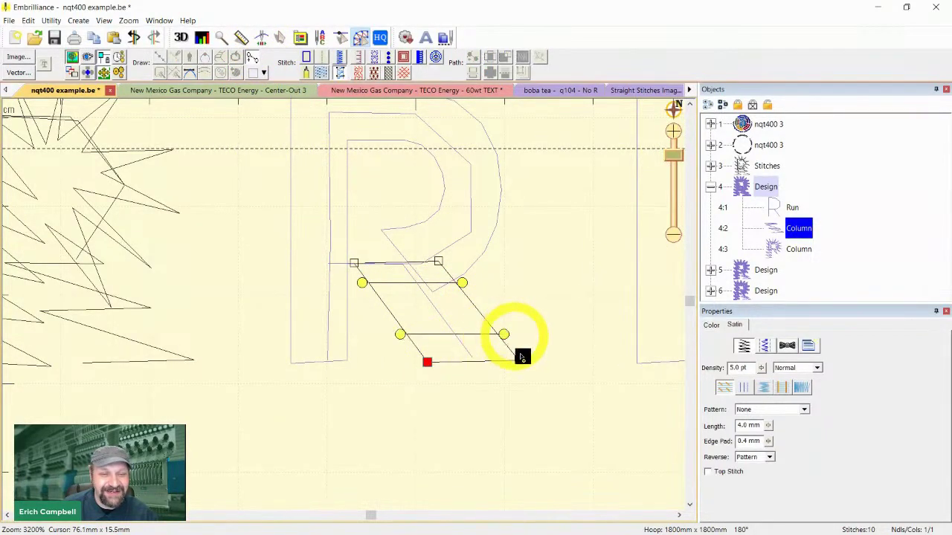
pyautogui.press('Return')
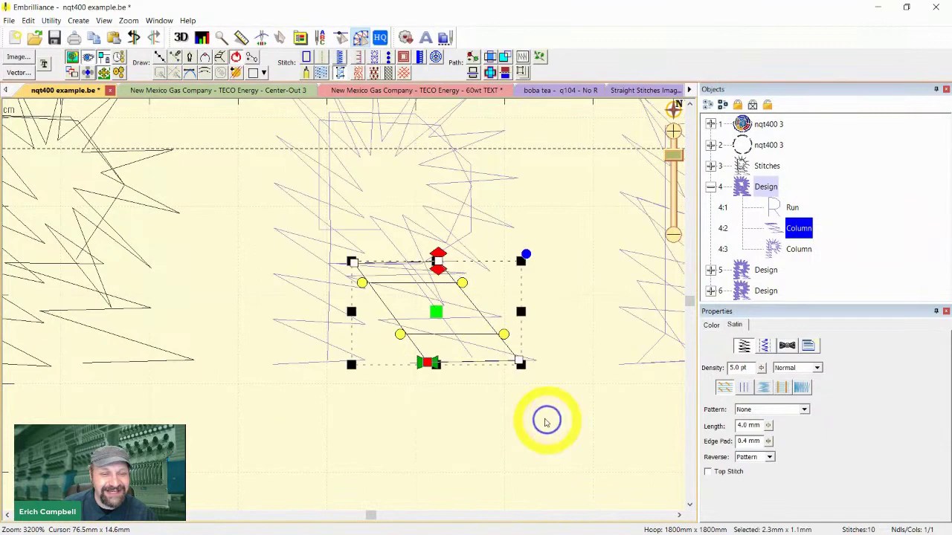
# - Review the first purple R's leg column and its stem-and-bowl column, with and without the 3D rendering
pyautogui.click(444, 242)
pyautogui.click(484, 319)
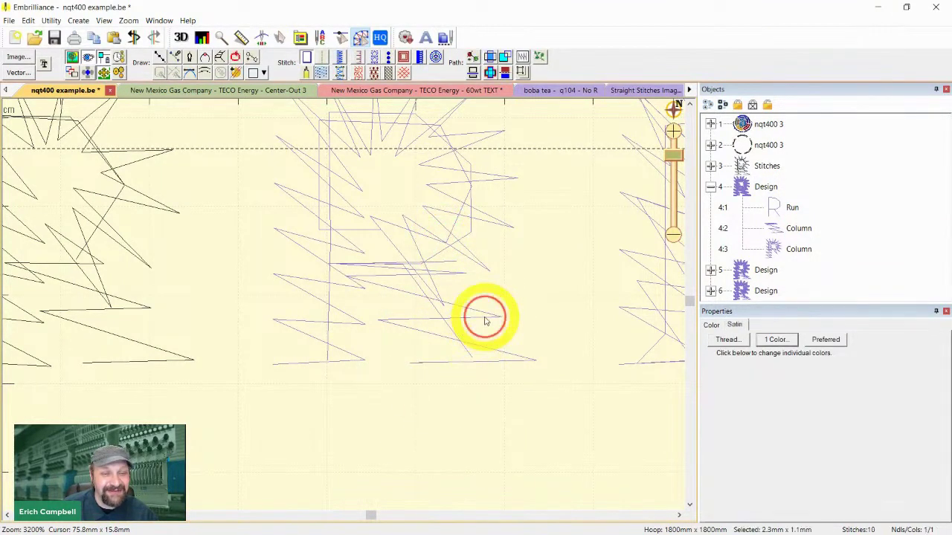
pyautogui.press('3')
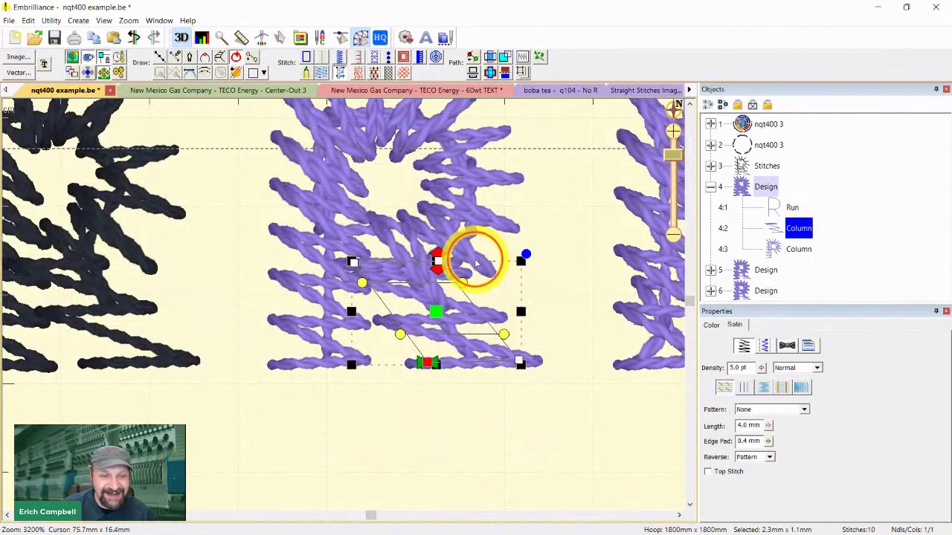
pyautogui.click(475, 261)
pyautogui.press('3')
pyautogui.moveTo(590, 427); pyautogui.dragTo(324, 479)
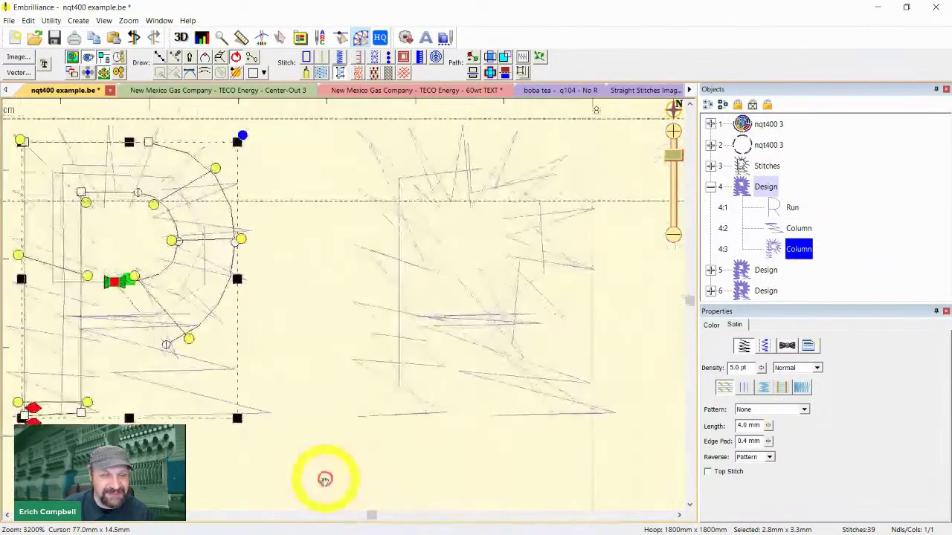
# - Compare all four R samples in 3D and as flat stitches with nothing selected
pyautogui.press('-')
pyautogui.press('3')
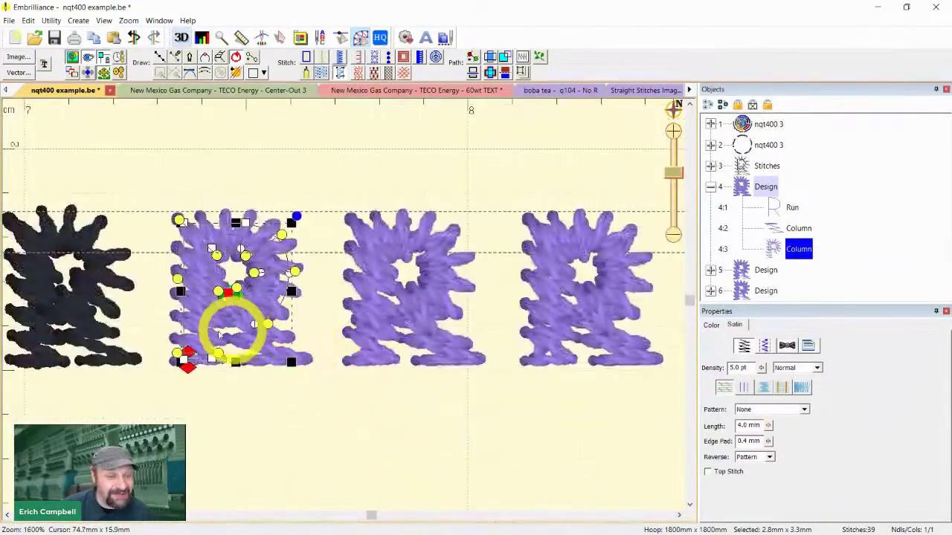
pyautogui.press('3')
pyautogui.click(193, 330)
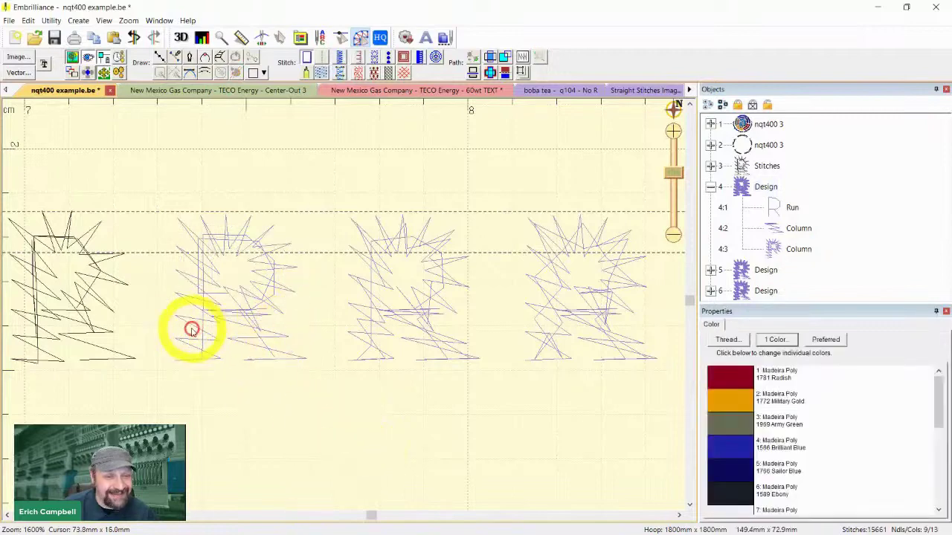
pyautogui.press('+')
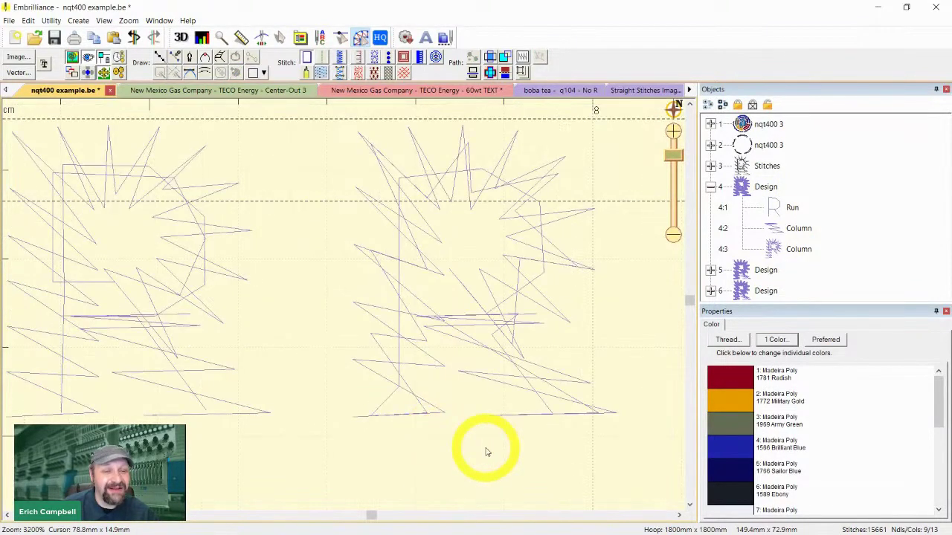
pyautogui.press('-')
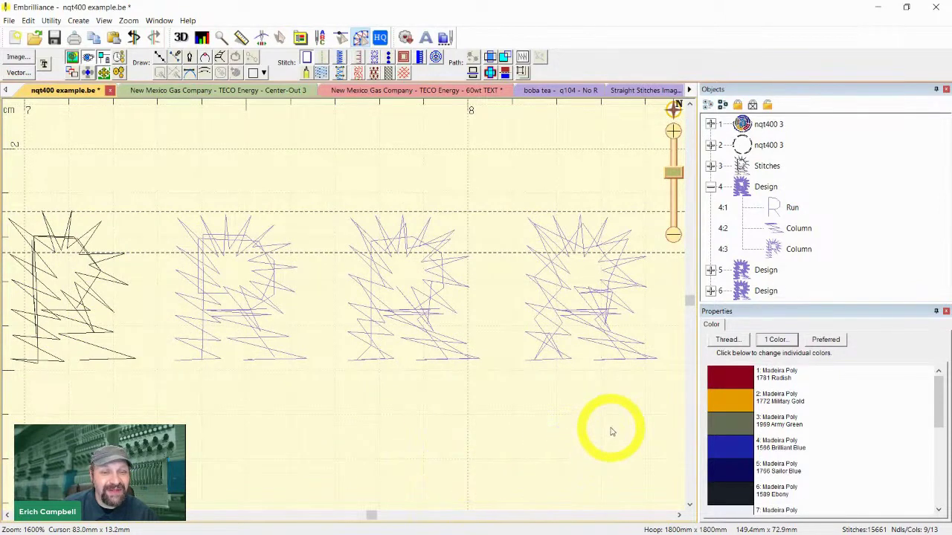
pyautogui.press('+')
pyautogui.press('-')
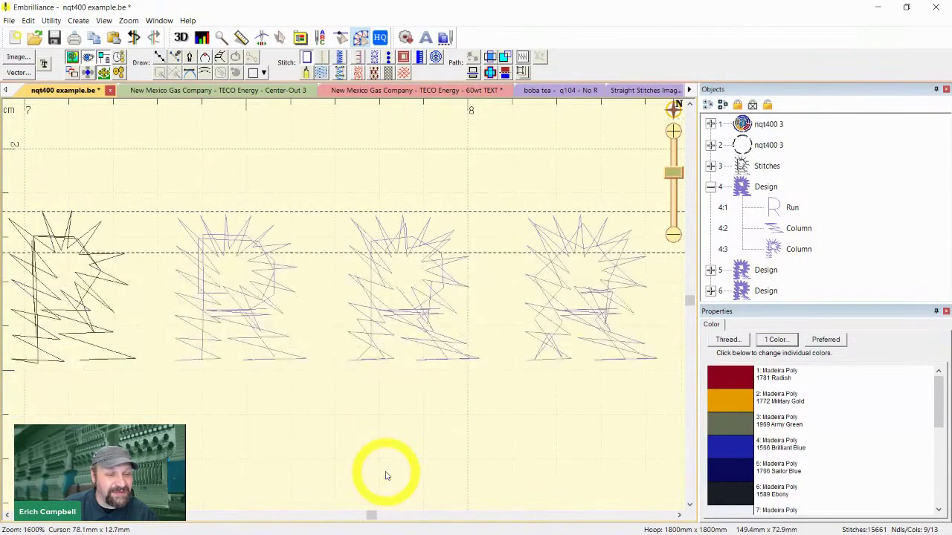
# - Select the second purple R's stem-and-bowl column and check its satin density and underlay settings
pyautogui.click(375, 311)
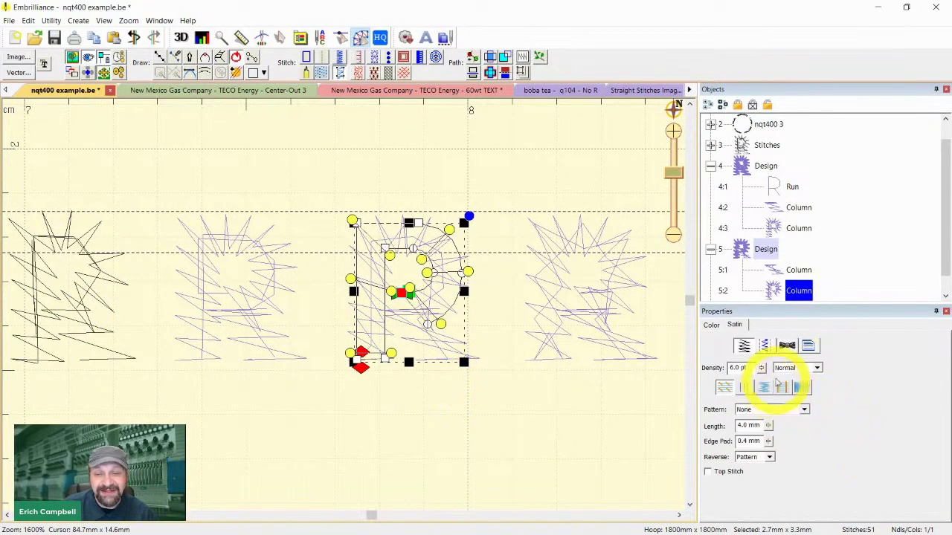
pyautogui.click(764, 345)
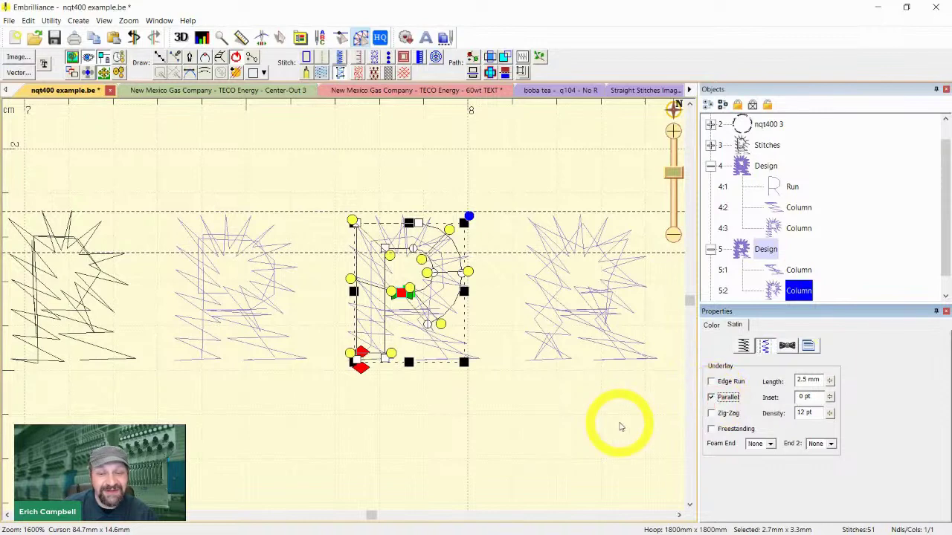
pyautogui.click(478, 246)
# - Compare the first two purple Rs up close in 3D and as flat stitches
pyautogui.scroll(1, 462, 309)
pyautogui.scroll(-1, 475, 342)
pyautogui.scroll(1, 452, 308)
pyautogui.press('3')
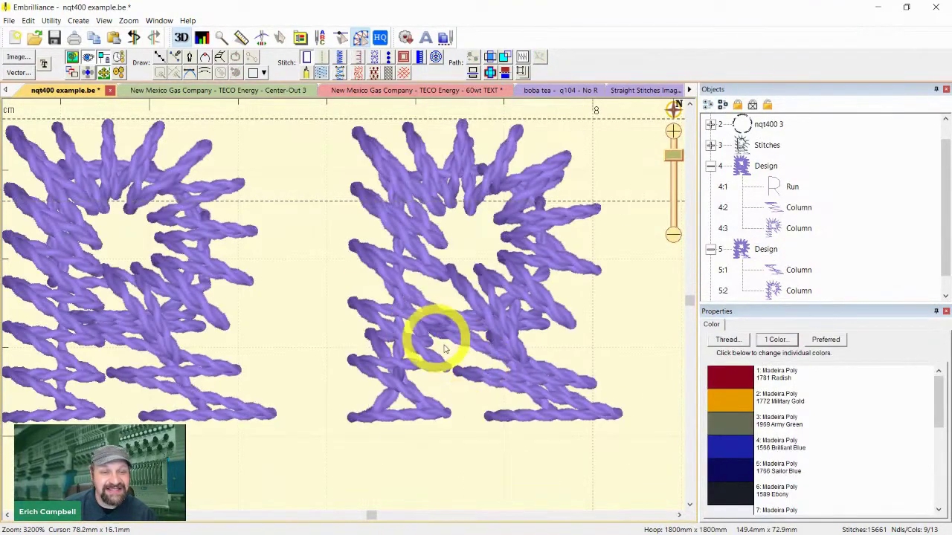
pyautogui.press('3')
pyautogui.scroll(-1, 417, 332)
pyautogui.scroll(1, 414, 357)
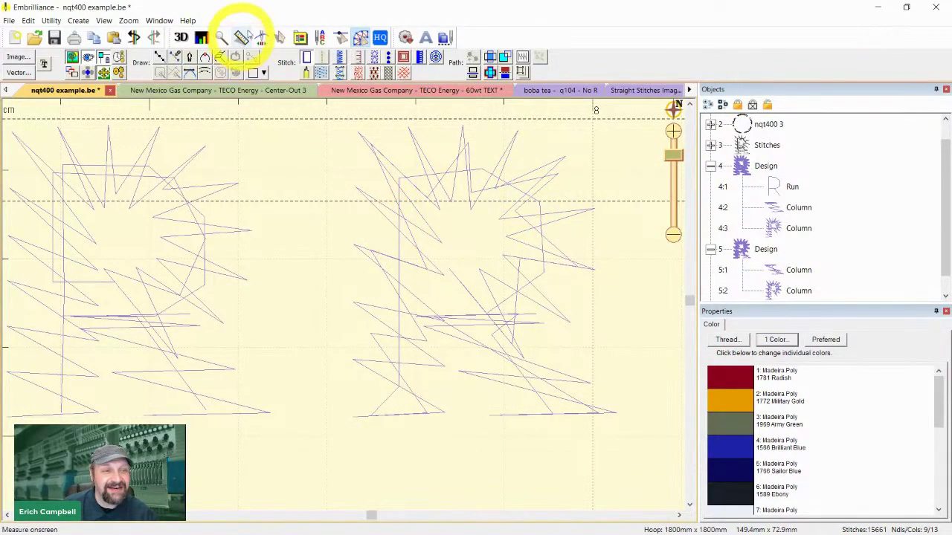
# - Open the stitch simulator and advance it to stitch 15594 near the end of the design
pyautogui.click(261, 38)
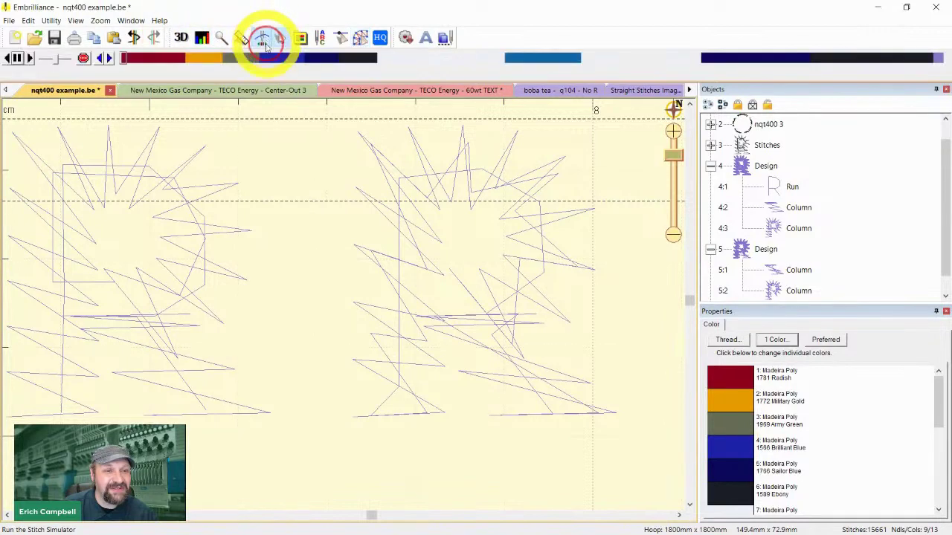
pyautogui.moveTo(121, 58); pyautogui.dragTo(941, 58)
pyautogui.click(928, 57)
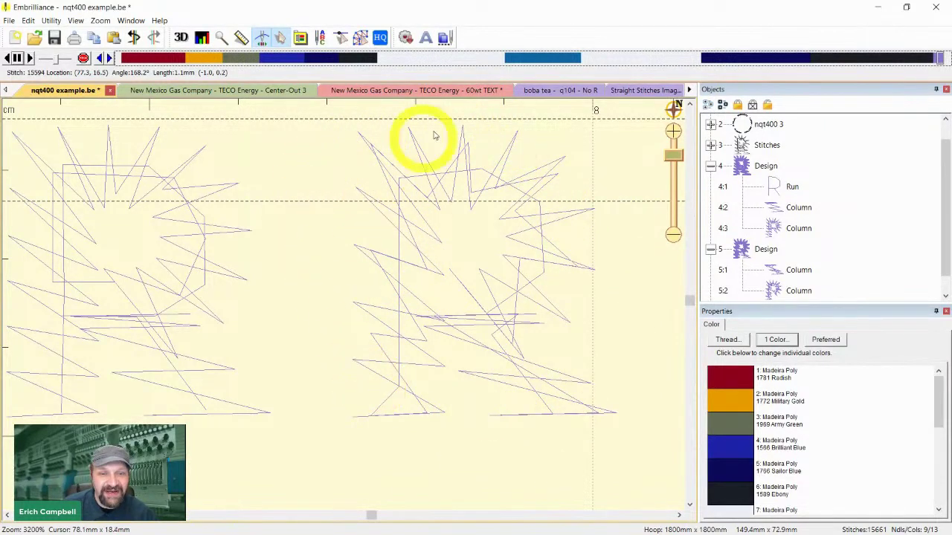
pyautogui.click(490, 475)
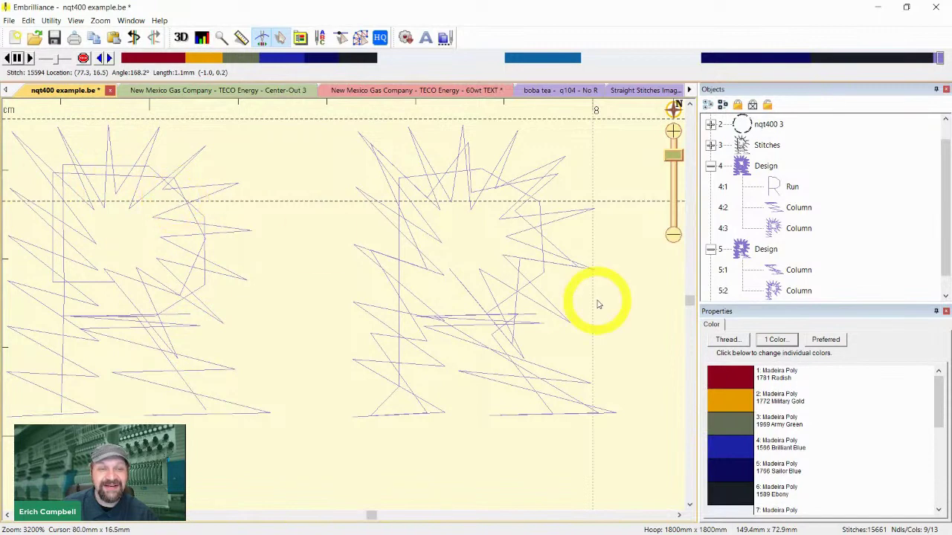
# - Examine the stitch paths and underlay of the first purple R's bowl and the second purple R
pyautogui.moveTo(314, 303); pyautogui.dragTo(372, 291)
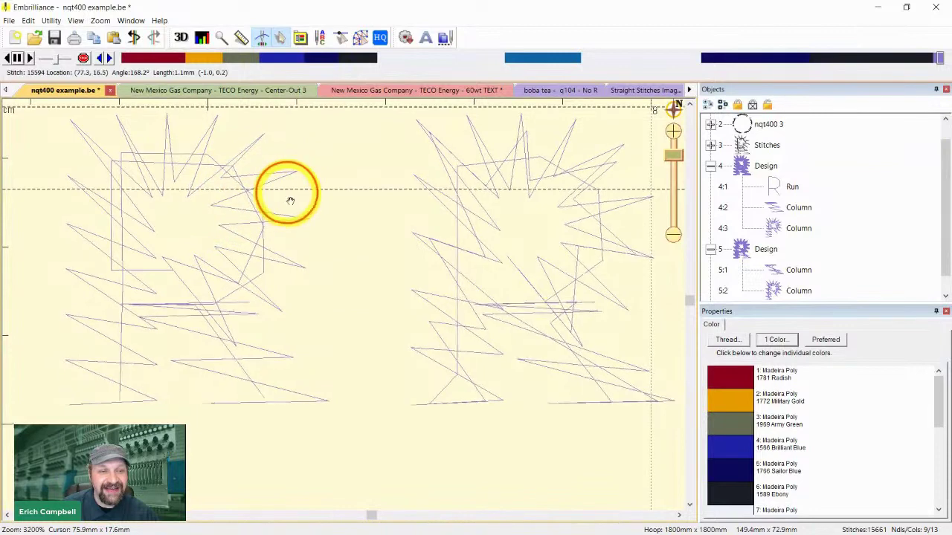
pyautogui.scroll(1, 304, 215)
pyautogui.moveTo(285, 233); pyautogui.dragTo(423, 264)
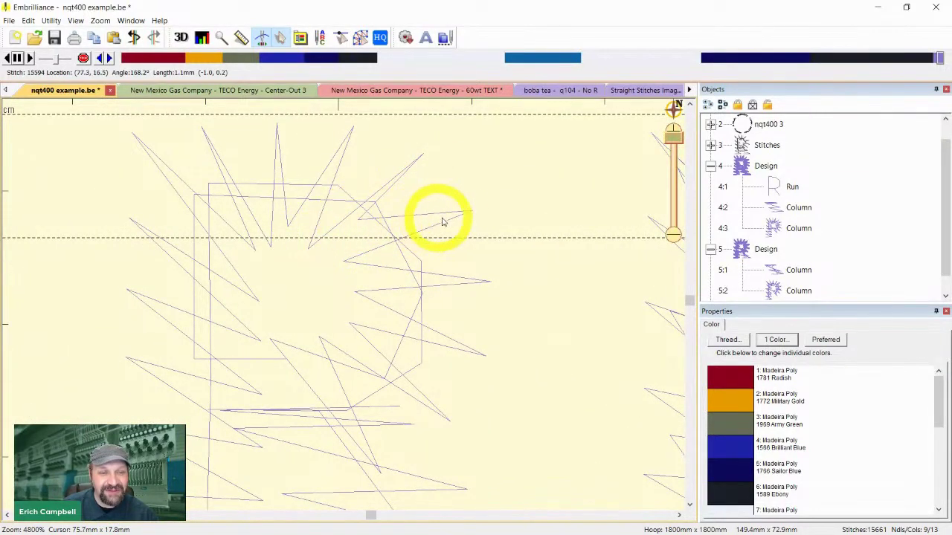
pyautogui.moveTo(501, 322); pyautogui.dragTo(476, 310)
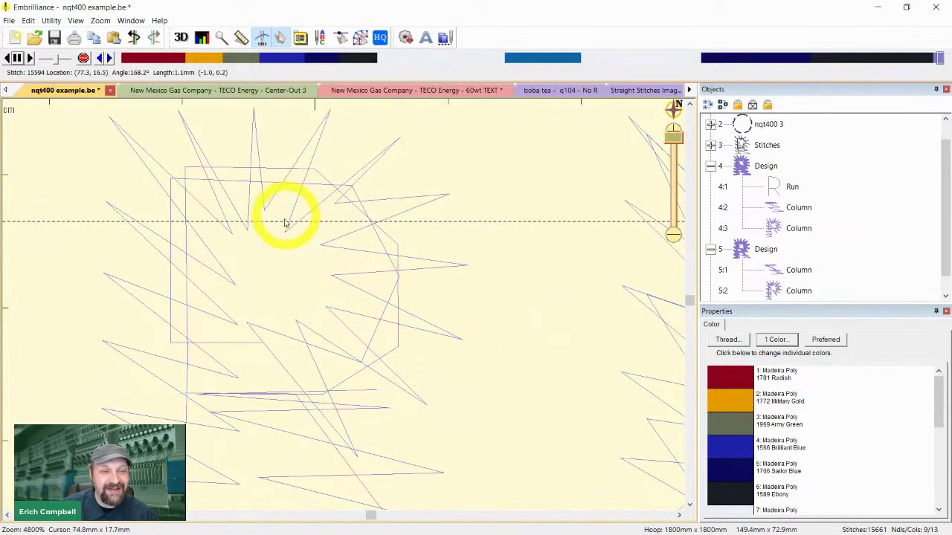
pyautogui.moveTo(545, 301); pyautogui.dragTo(165, 271)
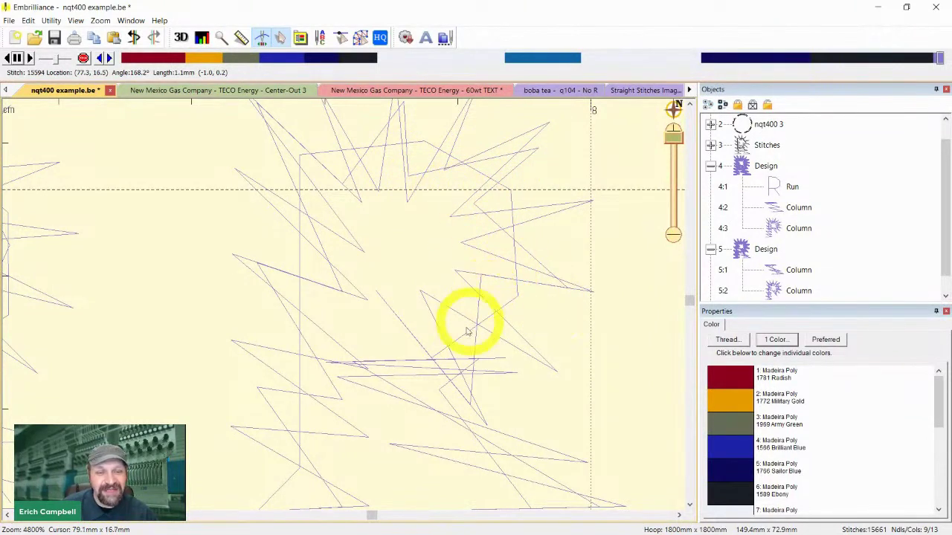
pyautogui.scroll(-1, 443, 375)
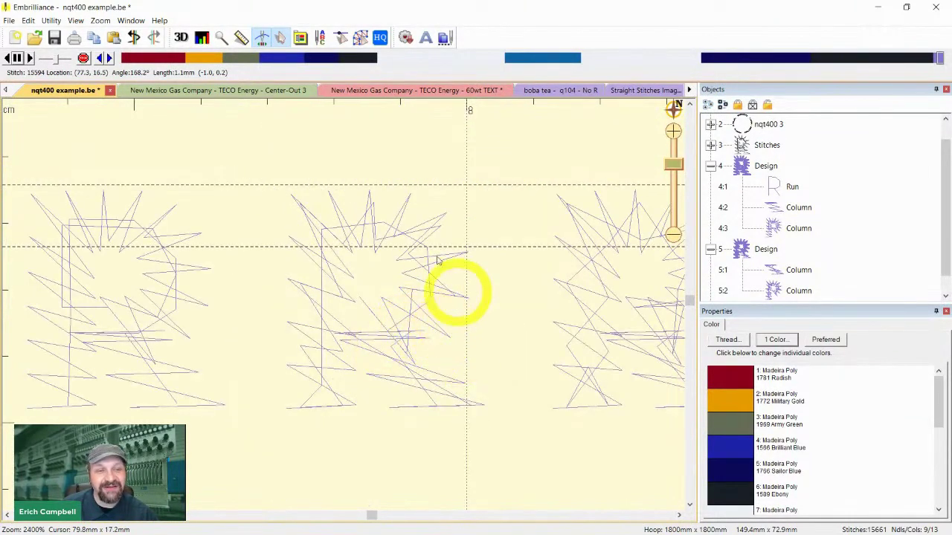
# - Examine the underlay and stitch paths of the third purple R
pyautogui.moveTo(503, 319); pyautogui.dragTo(240, 314)
pyautogui.scroll(1, 296, 354)
pyautogui.moveTo(398, 334); pyautogui.dragTo(352, 327)
pyautogui.scroll(-1, 349, 324)
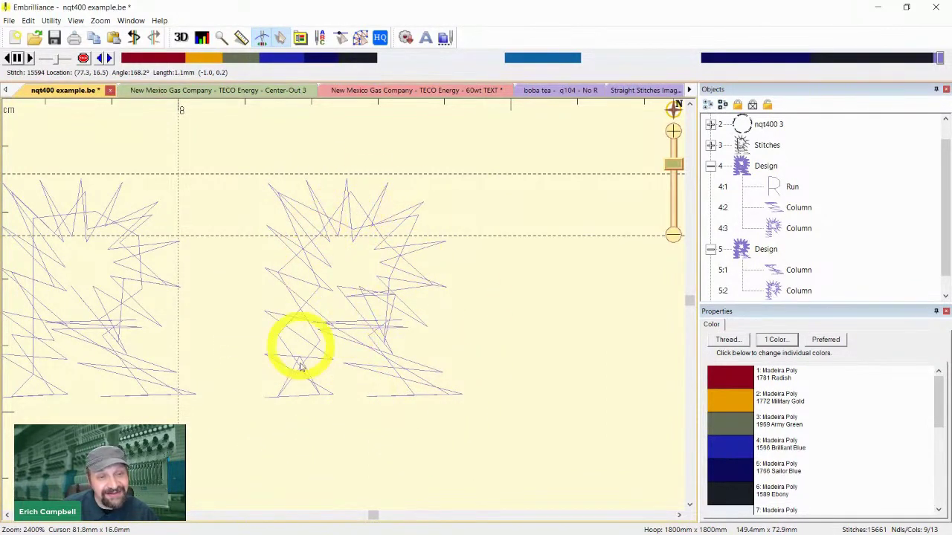
# - Compare the three purple Rs side by side in 3D and as flat stitches
pyautogui.press('d')
pyautogui.press('-')
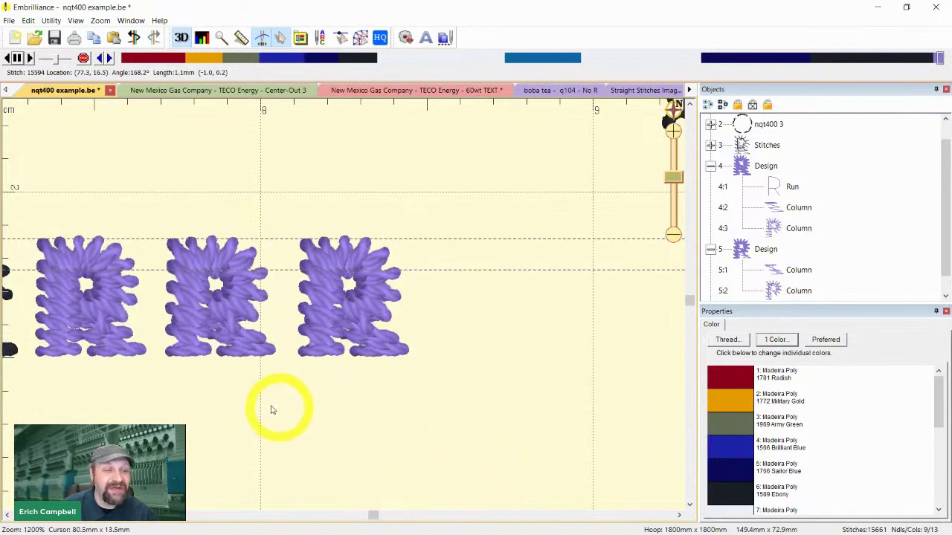
pyautogui.scroll(-1, 270, 404)
pyautogui.scroll(1, 334, 312)
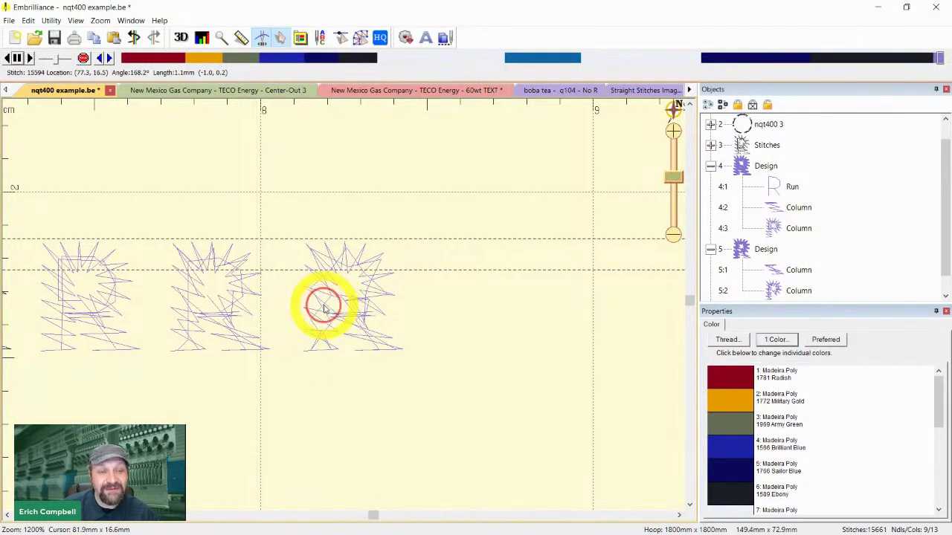
# - Select both columns of the third purple R in design creation mode and review their satin underlay, style presets and density settings
pyautogui.click(777, 294)
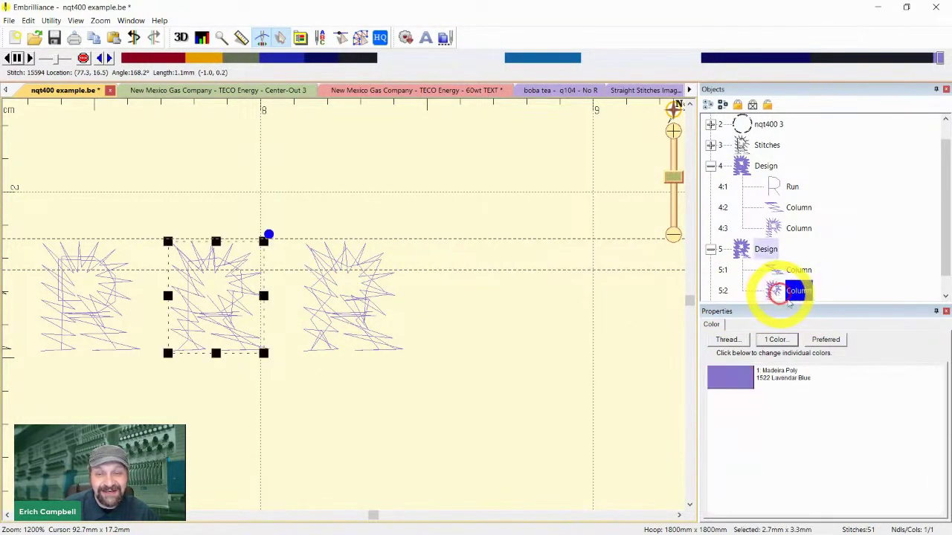
pyautogui.scroll(-1, 752, 296)
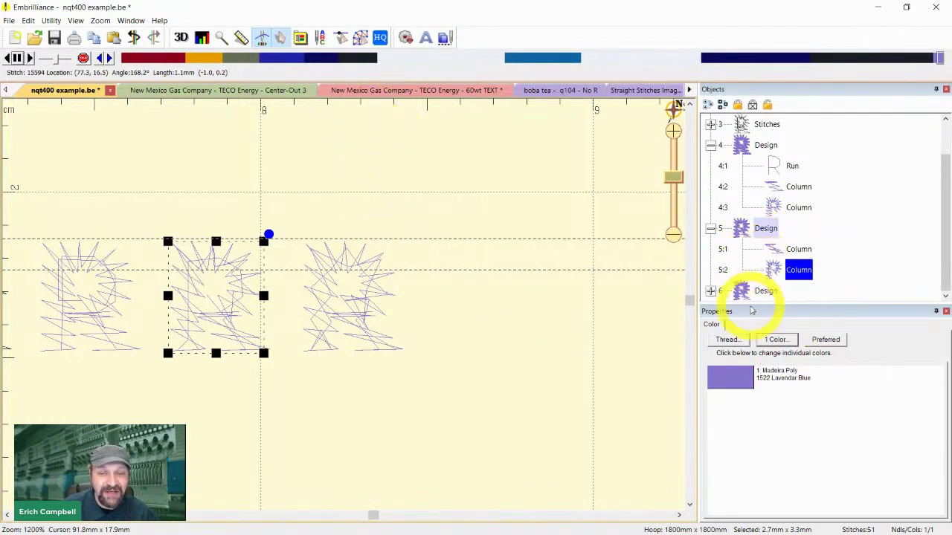
pyautogui.click(710, 291)
pyautogui.click(776, 271)
pyautogui.keyDown('shift'); pyautogui.click(771, 289); pyautogui.keyUp('shift')
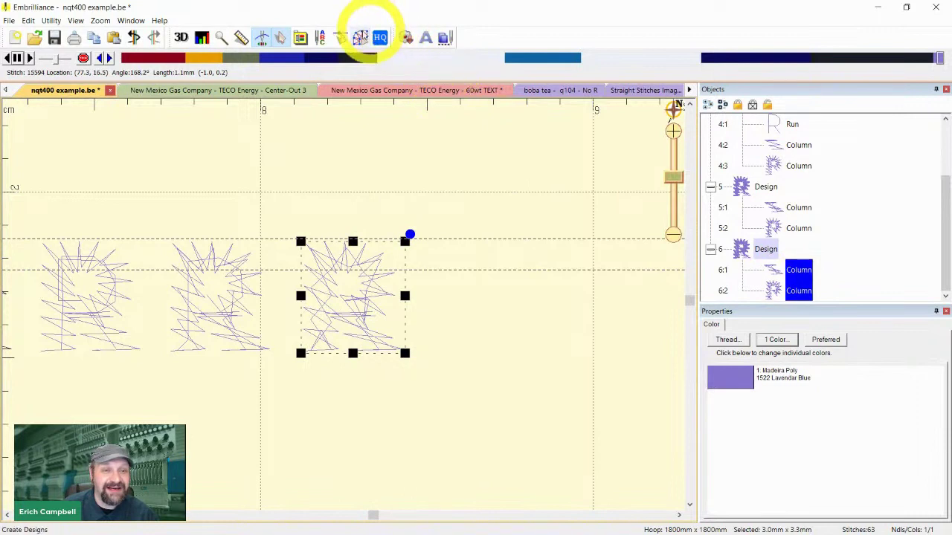
pyautogui.click(359, 37)
pyautogui.click(768, 347)
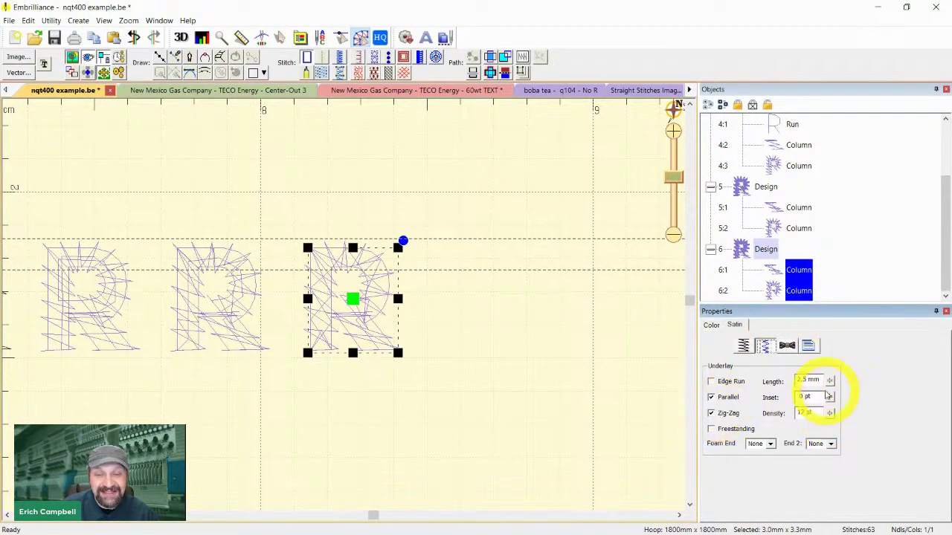
pyautogui.click(809, 346)
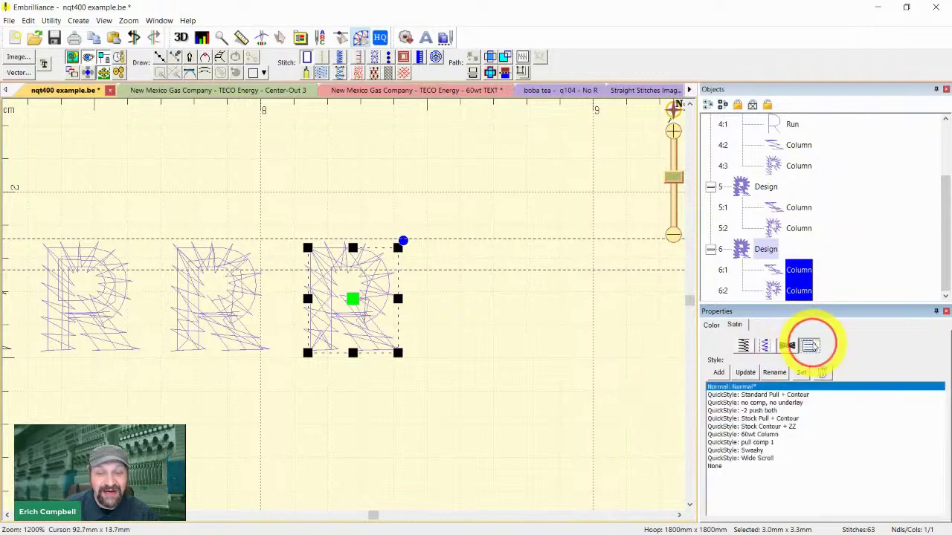
pyautogui.click(764, 346)
pyautogui.click(743, 346)
pyautogui.click(413, 331)
# - Examine the underlay and column construction of the second and third purple Rs at several magnifications
pyautogui.scroll(2, 412, 331)
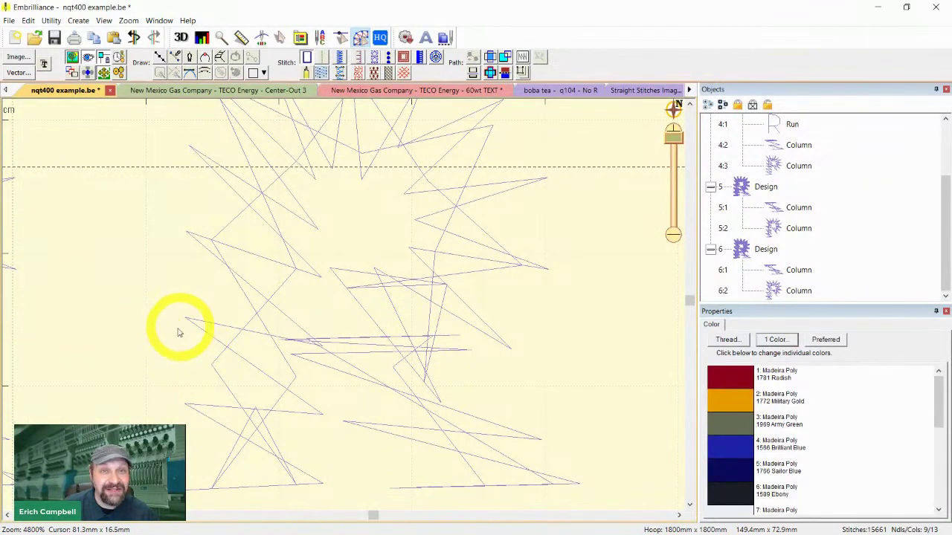
pyautogui.scroll(-1, 210, 374)
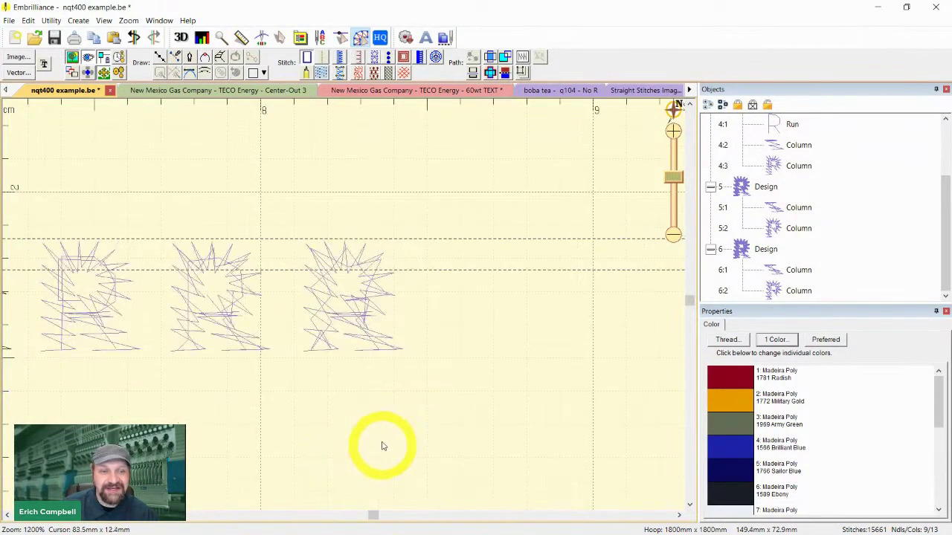
pyautogui.scroll(-1, 327, 455)
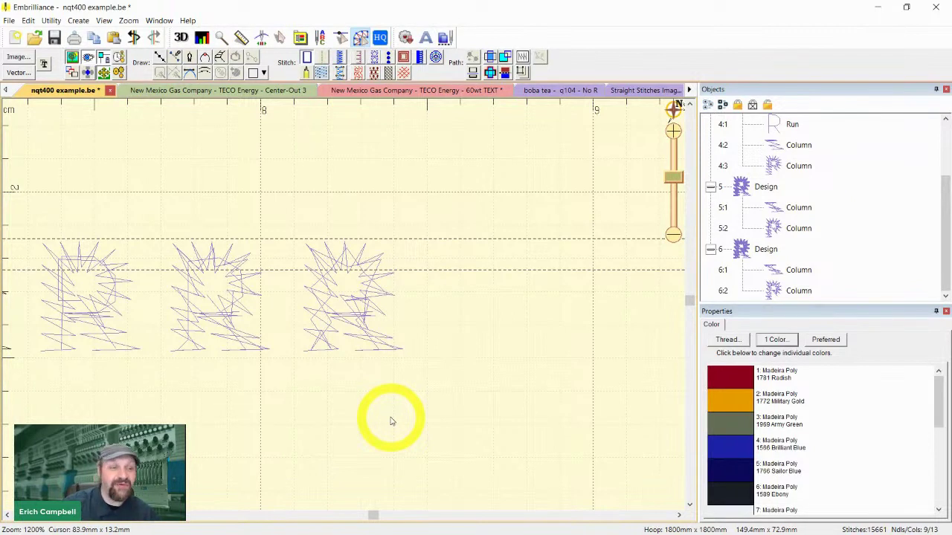
pyautogui.click(186, 308)
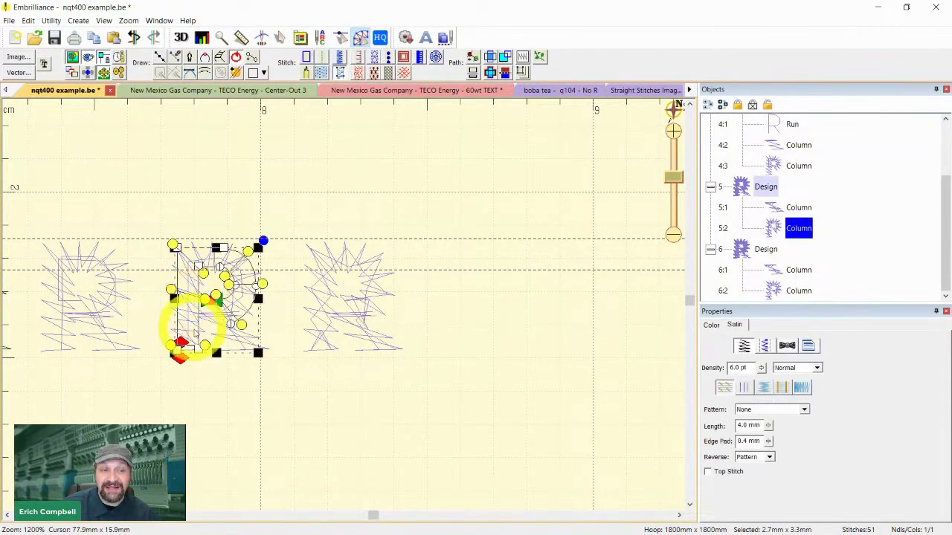
pyautogui.click(383, 405)
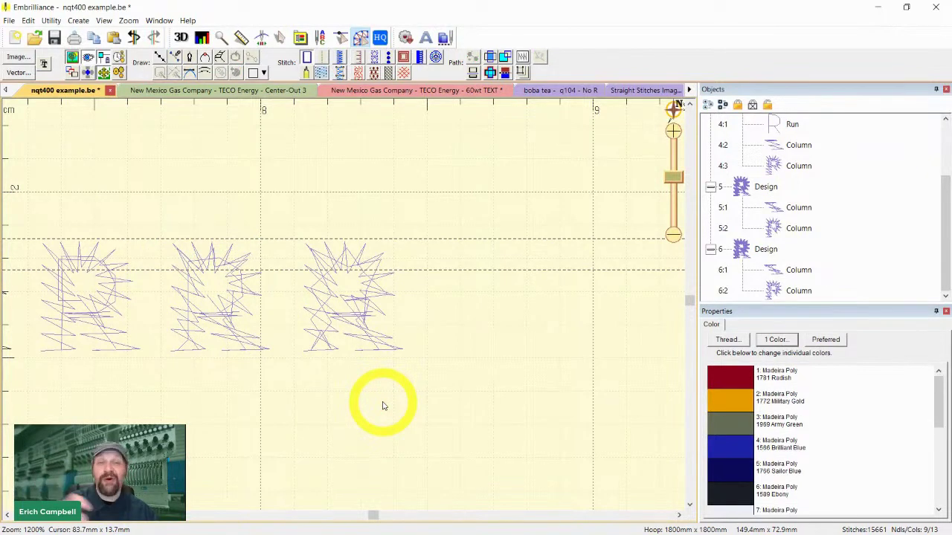
pyautogui.scroll(1, 386, 362)
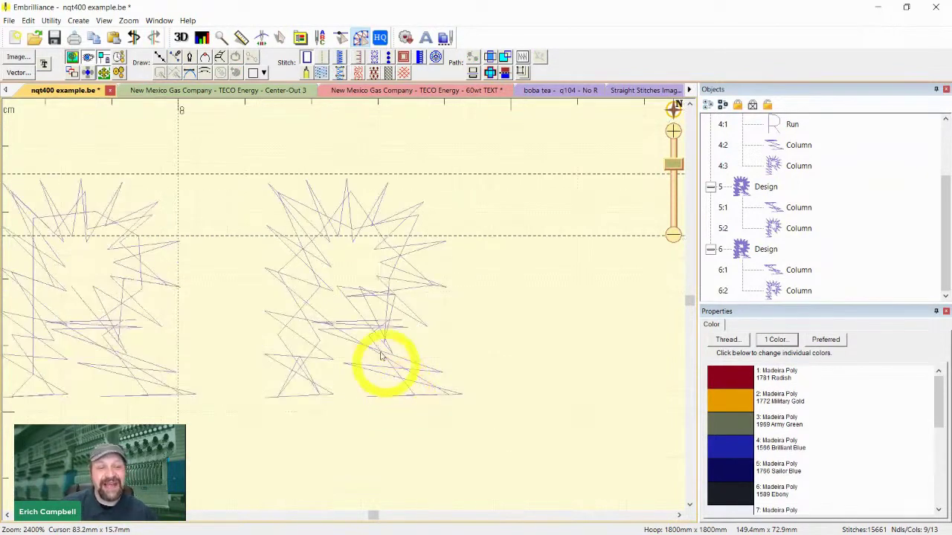
pyautogui.click(319, 350)
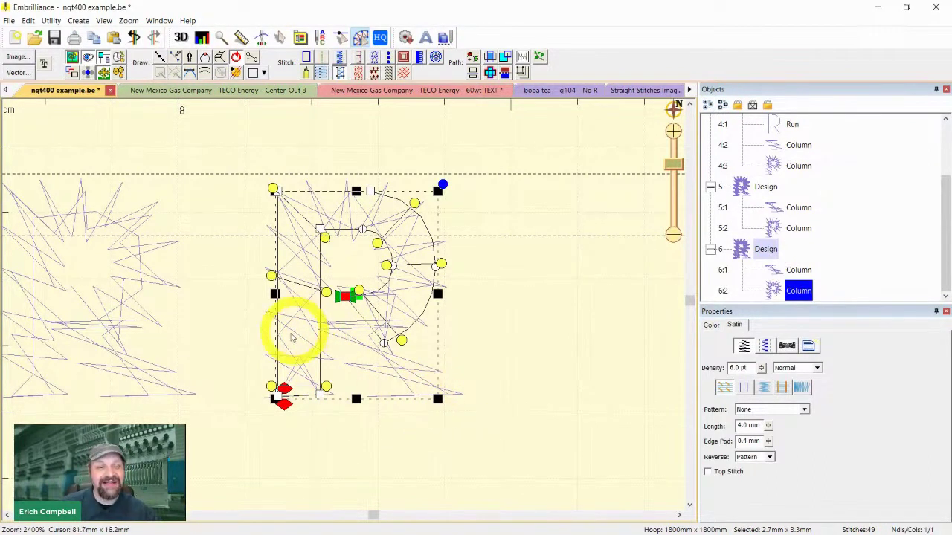
pyautogui.click(478, 427)
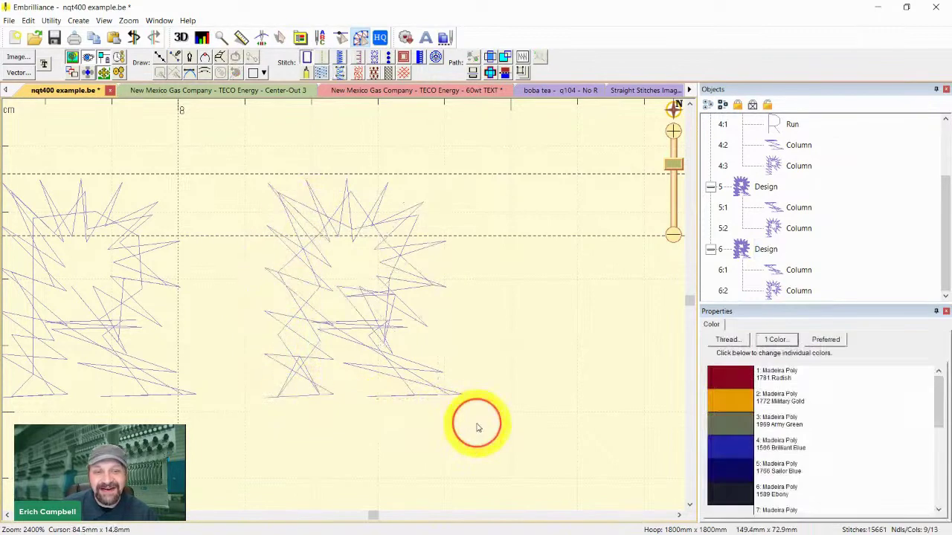
pyautogui.scroll(-1, 474, 412)
pyautogui.moveTo(316, 404); pyautogui.dragTo(507, 410)
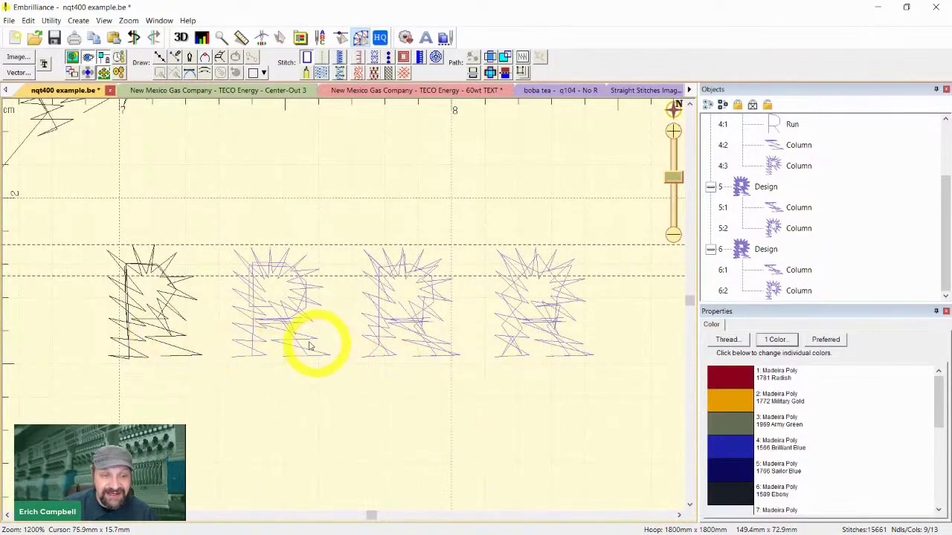
# - Duplicate the first purple R's two satin columns without the run underlay and place the copy beside the third purple R
pyautogui.click(265, 345)
pyautogui.click(309, 347)
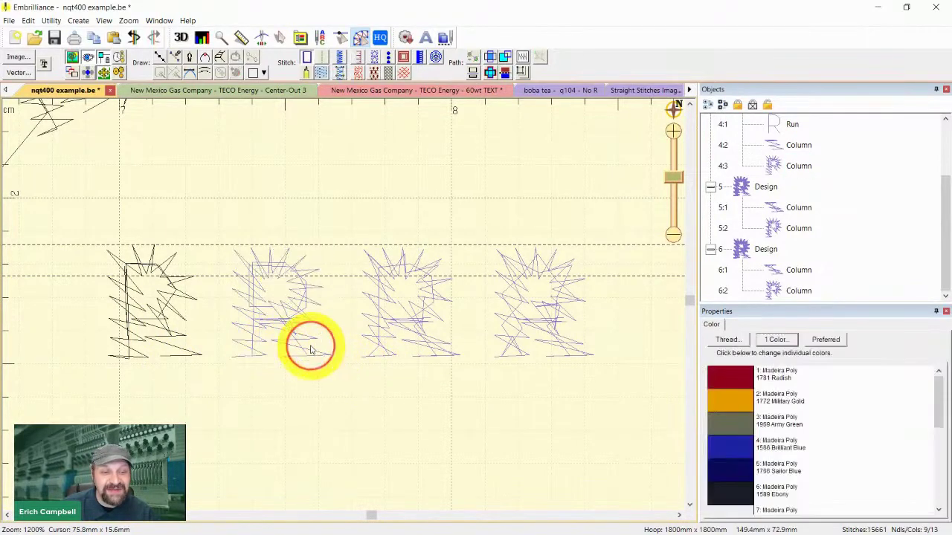
pyautogui.click(251, 341)
pyautogui.click(251, 344)
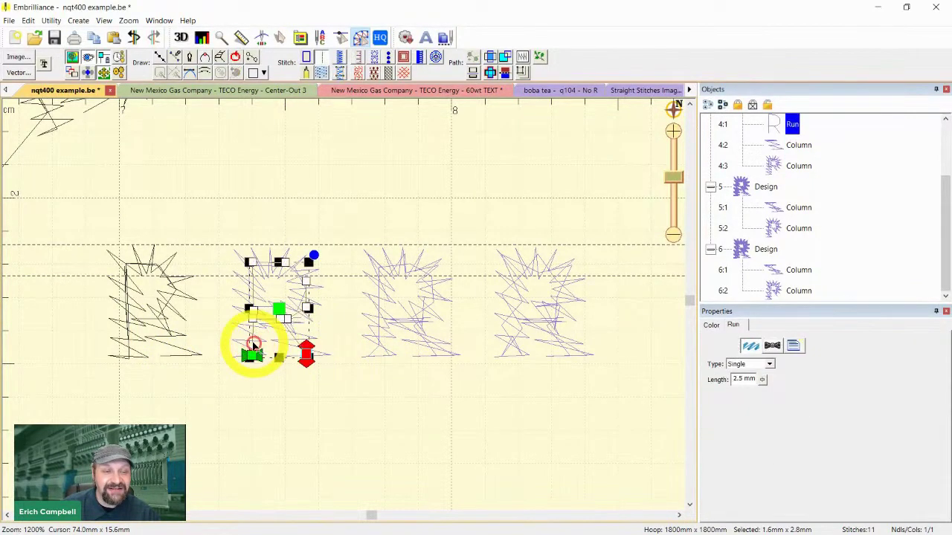
pyautogui.click(335, 400)
pyautogui.click(796, 145)
pyautogui.keyDown('shift'); pyautogui.click(775, 167); pyautogui.keyUp('shift')
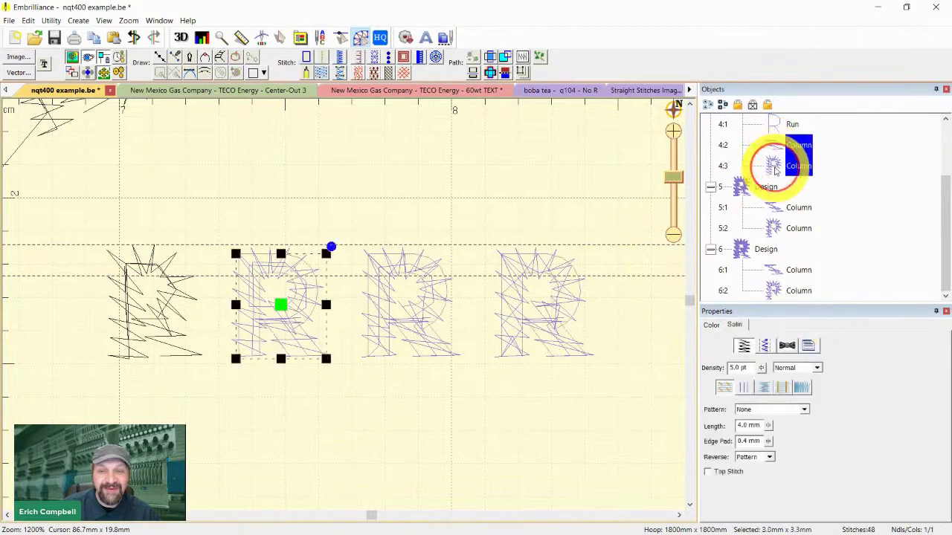
pyautogui.hotkey('ctrl', 'c')
pyautogui.click(429, 424)
pyautogui.hotkey('ctrl', 'v')
pyautogui.moveTo(281, 307); pyautogui.dragTo(650, 309)
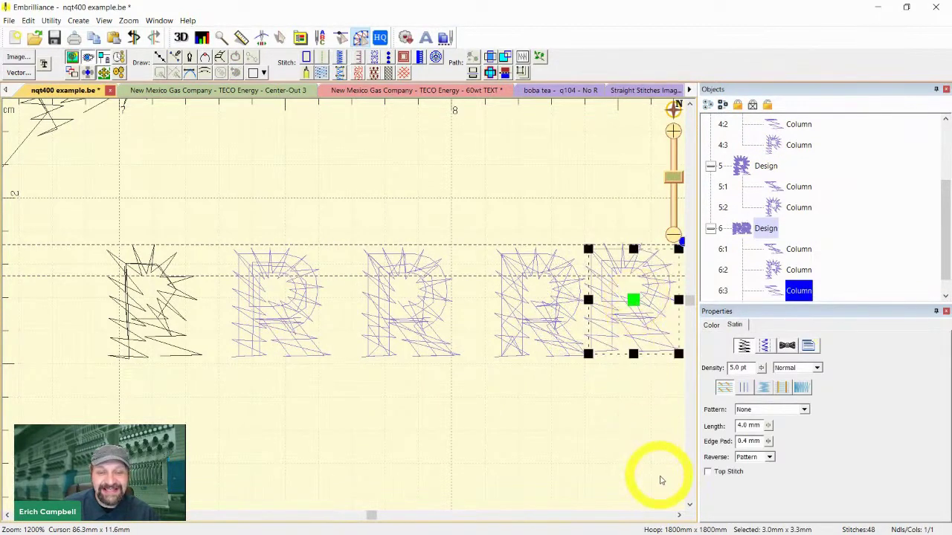
# - Move the copied R farther right so a clear gap separates it from the third purple R
pyautogui.click(679, 516)
pyautogui.press('1')
pyautogui.scroll(4, 223, 387)
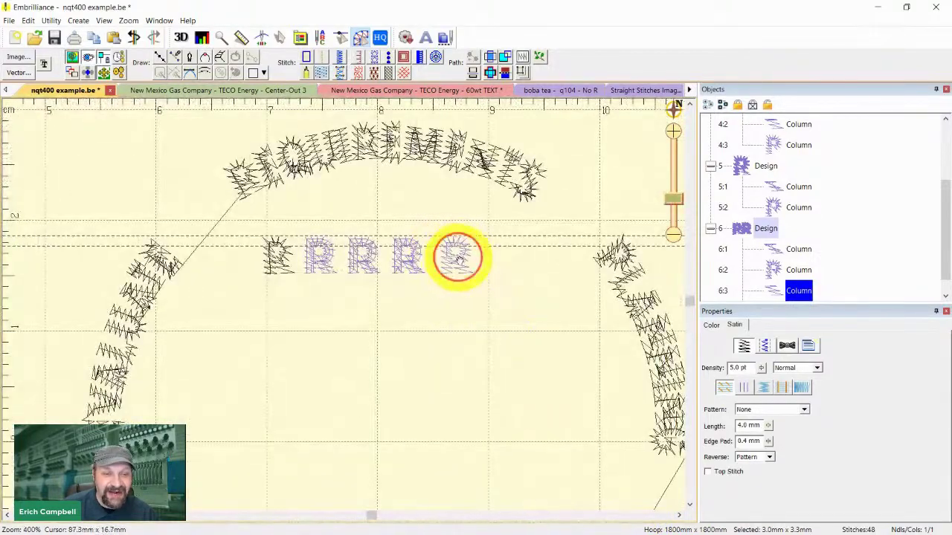
pyautogui.click(516, 338)
# - Set the satin density of both columns of the copied R to 3.9 pt
pyautogui.scroll(2, 532, 327)
pyautogui.scroll(2, 532, 327)
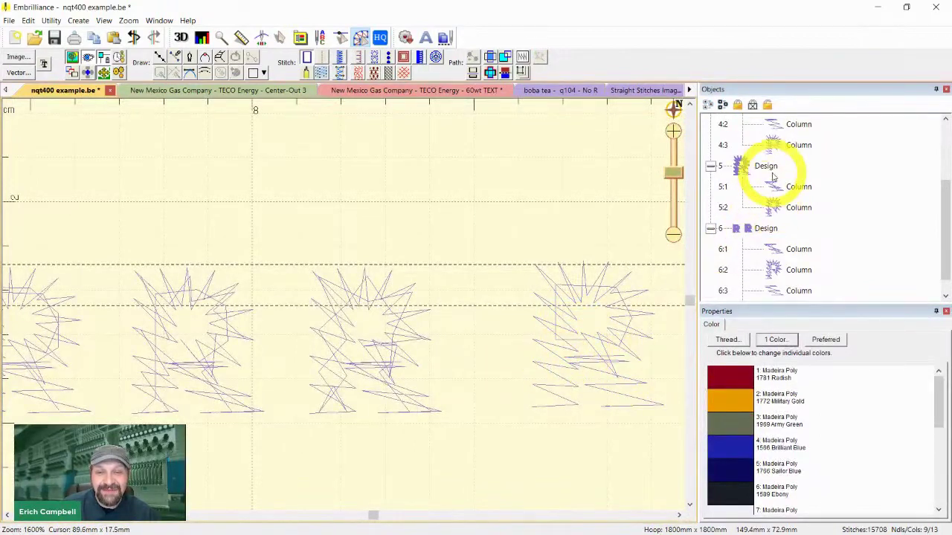
pyautogui.click(618, 286)
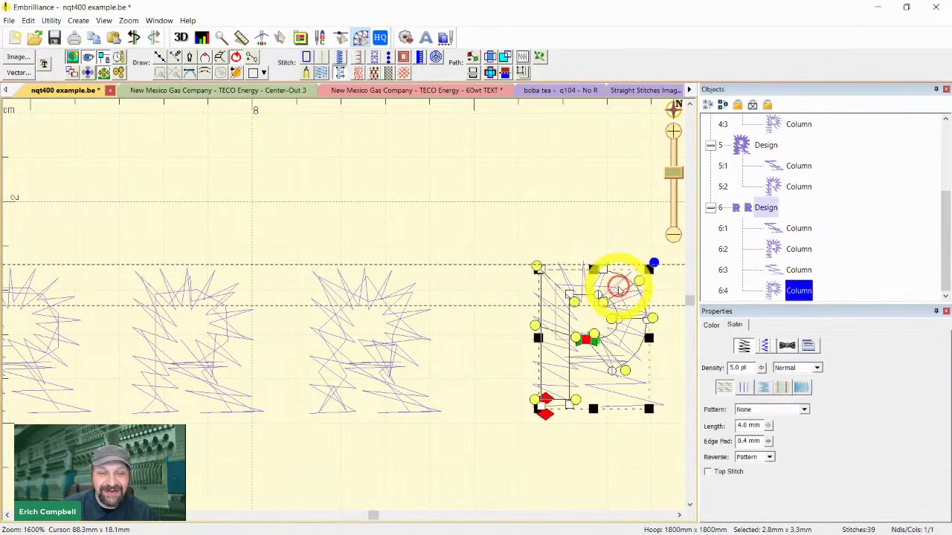
pyautogui.keyDown('ctrl'); pyautogui.click(633, 388); pyautogui.keyUp('ctrl')
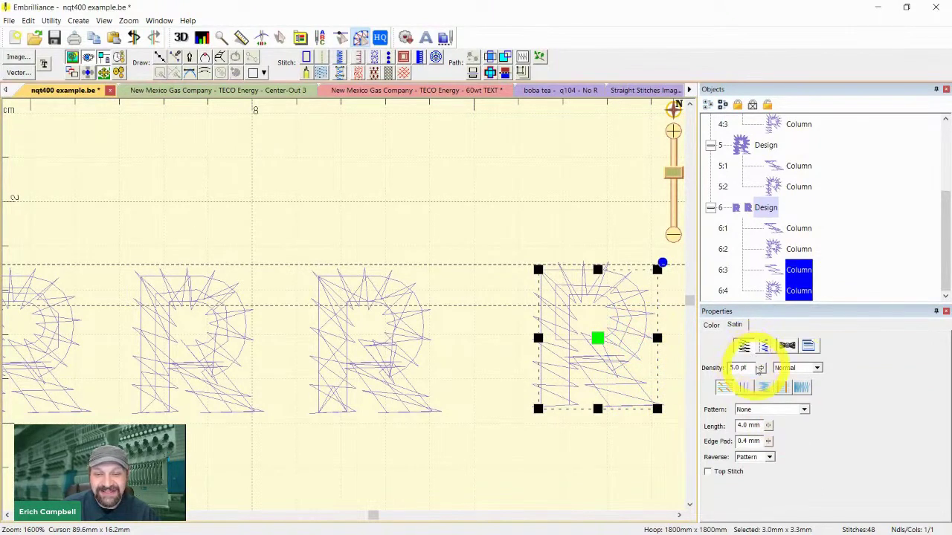
pyautogui.moveTo(759, 367); pyautogui.dragTo(764, 428)
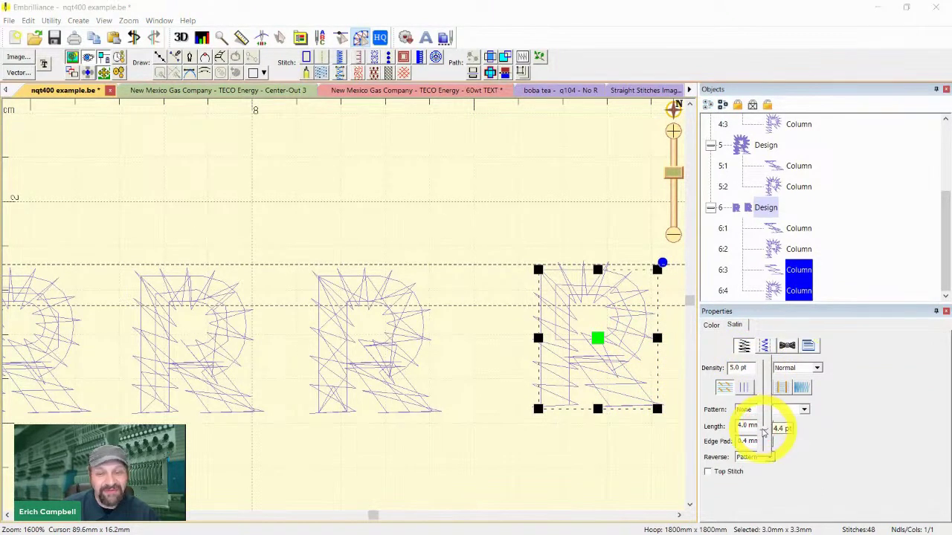
pyautogui.moveTo(764, 435); pyautogui.dragTo(761, 436)
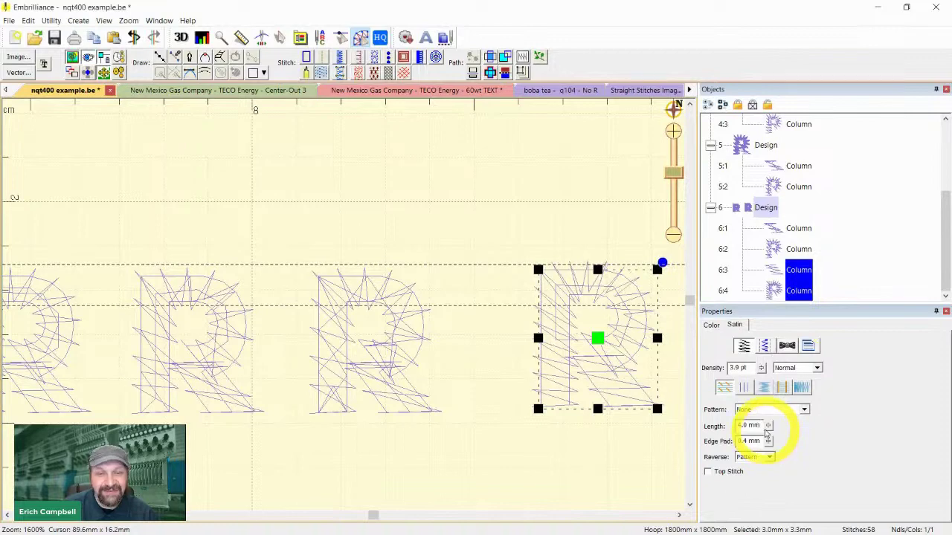
pyautogui.click(520, 452)
# - Compare the denser copied R with the original Rs in 3D and as flat stitches, checking its coverage, bowl and leg
pyautogui.scroll(-2, 511, 454)
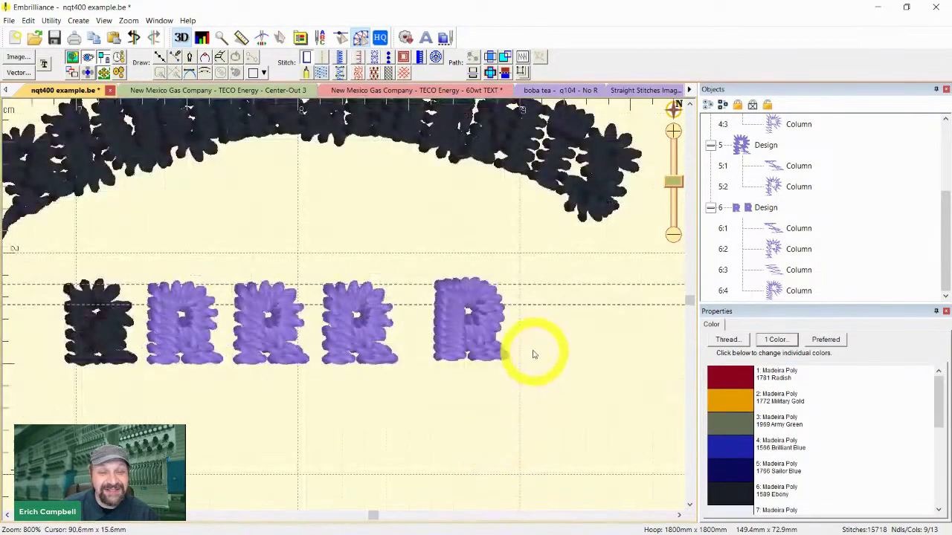
pyautogui.press('d')
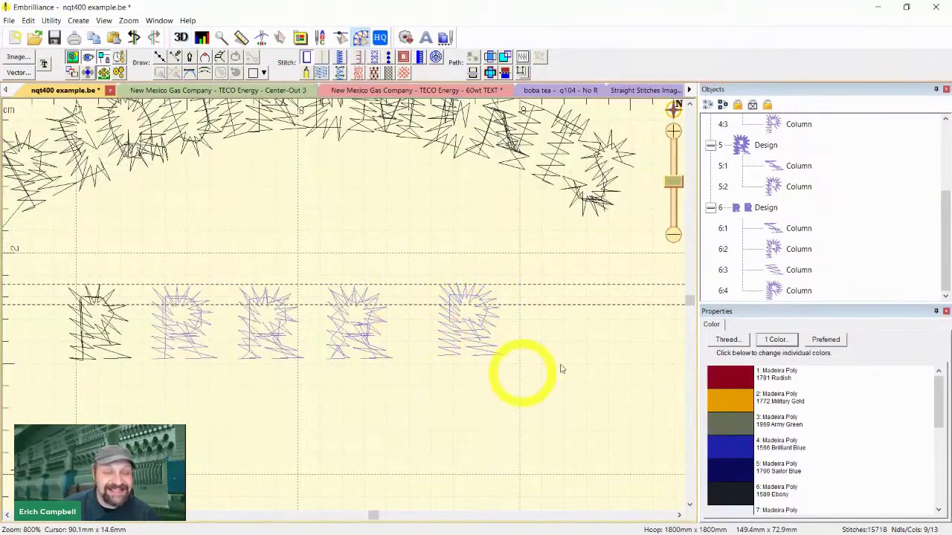
pyautogui.scroll(2, 502, 364)
pyautogui.scroll(-2, 563, 371)
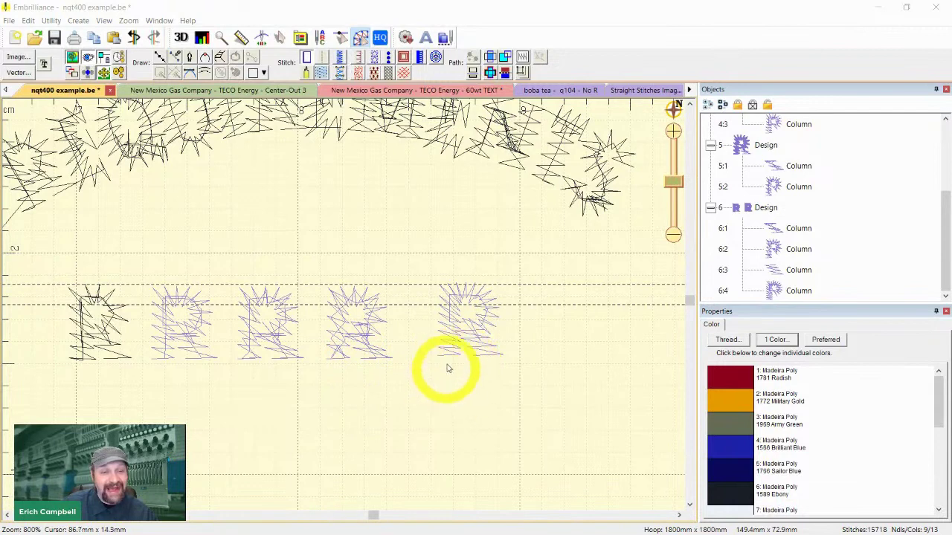
pyautogui.scroll(1, 459, 374)
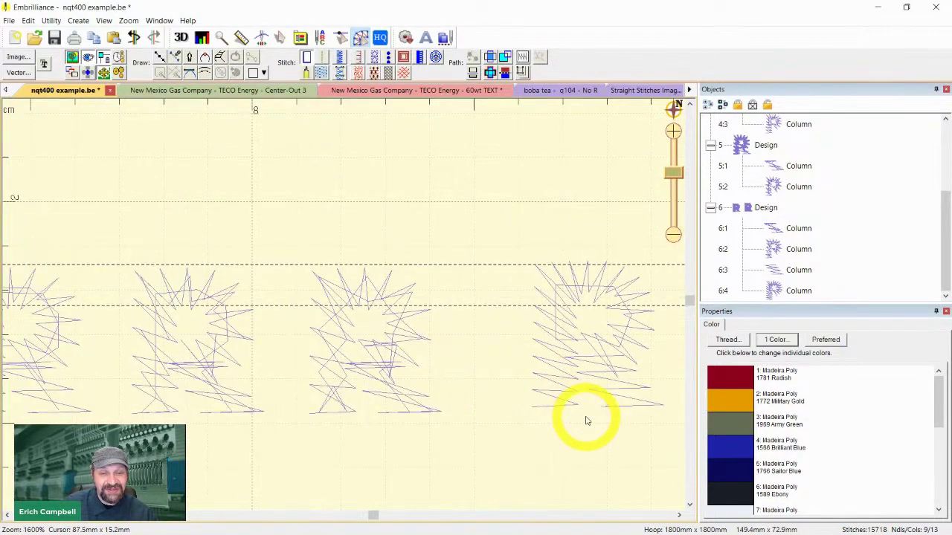
pyautogui.moveTo(565, 444); pyautogui.dragTo(489, 420)
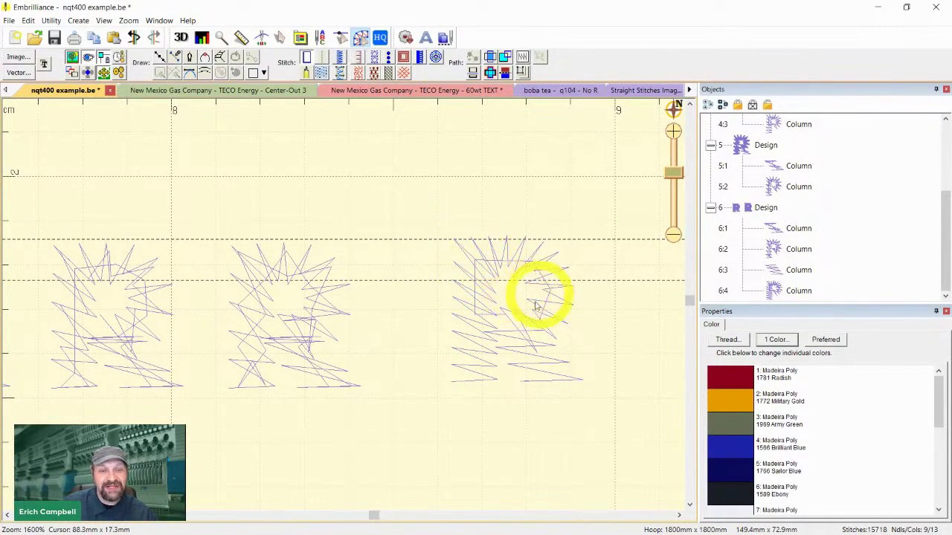
pyautogui.press('-')
pyautogui.press('3')
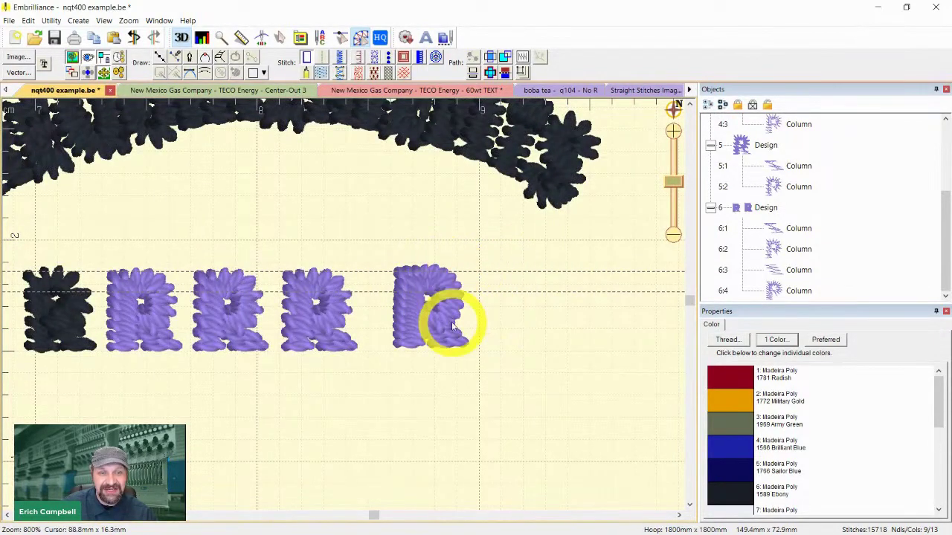
pyautogui.press('3')
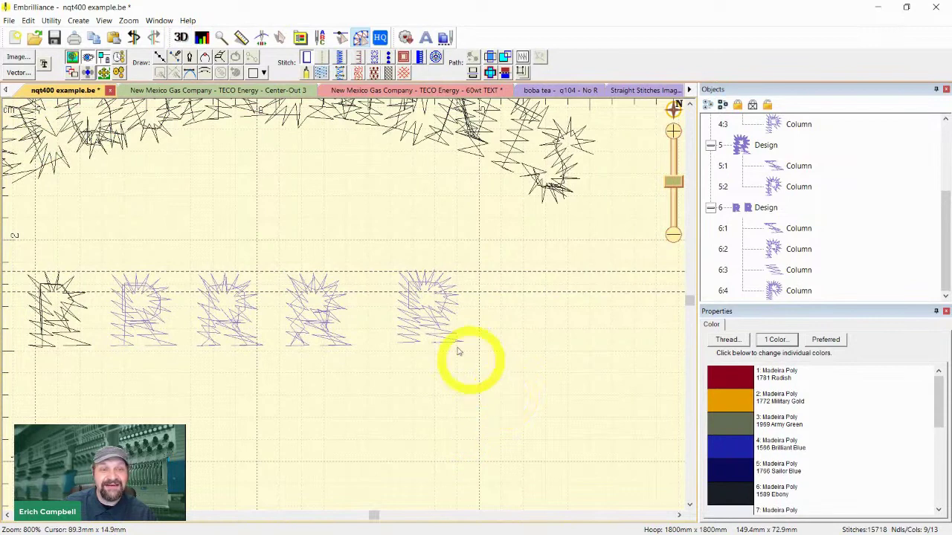
pyautogui.scroll(1, 435, 305)
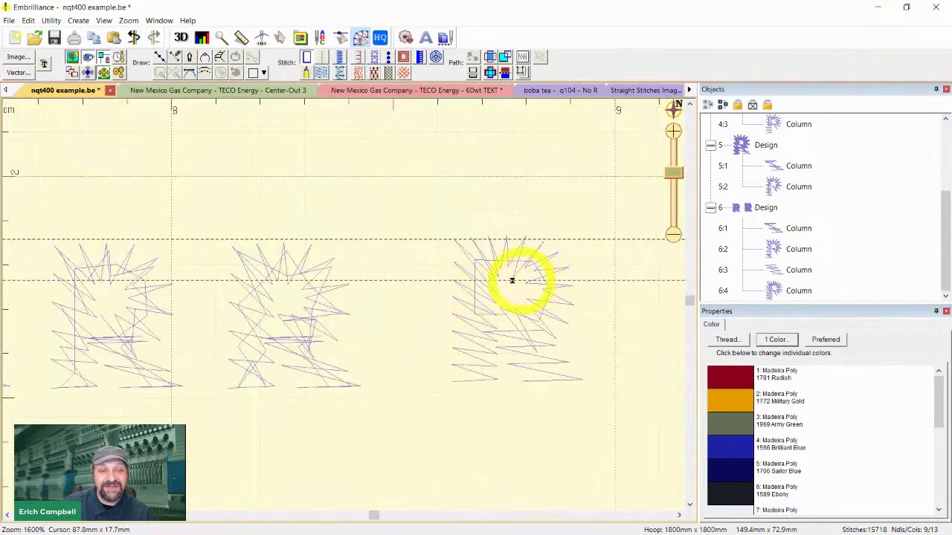
pyautogui.scroll(-1, 506, 266)
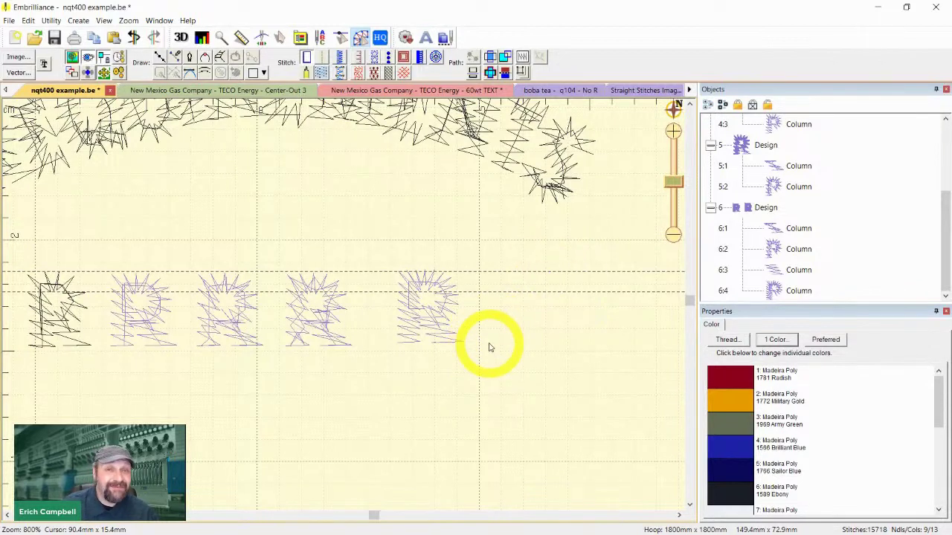
# - Compare the original black R, the three purple Rs and the denser copy as flat stitches, examining underlay, bowls and legs
pyautogui.scroll(1, 528, 268)
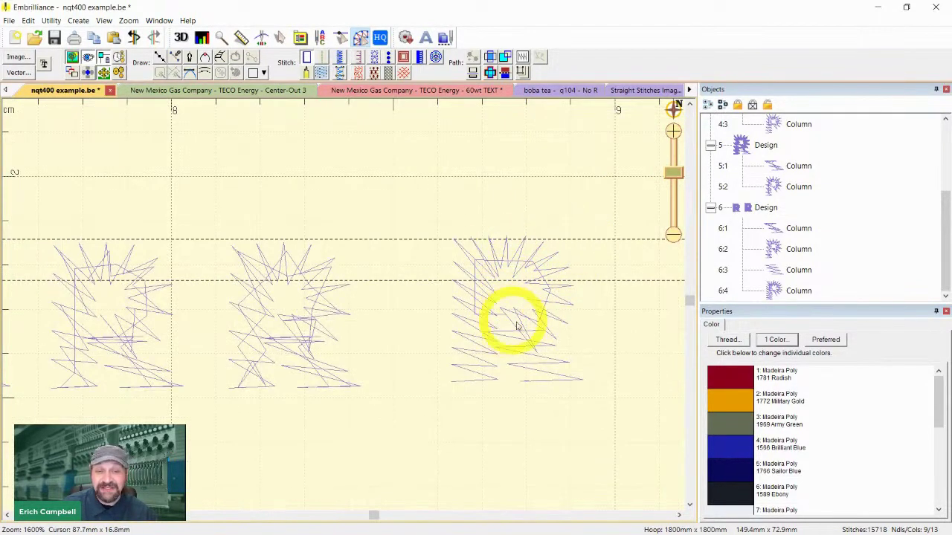
pyautogui.scroll(-1, 521, 342)
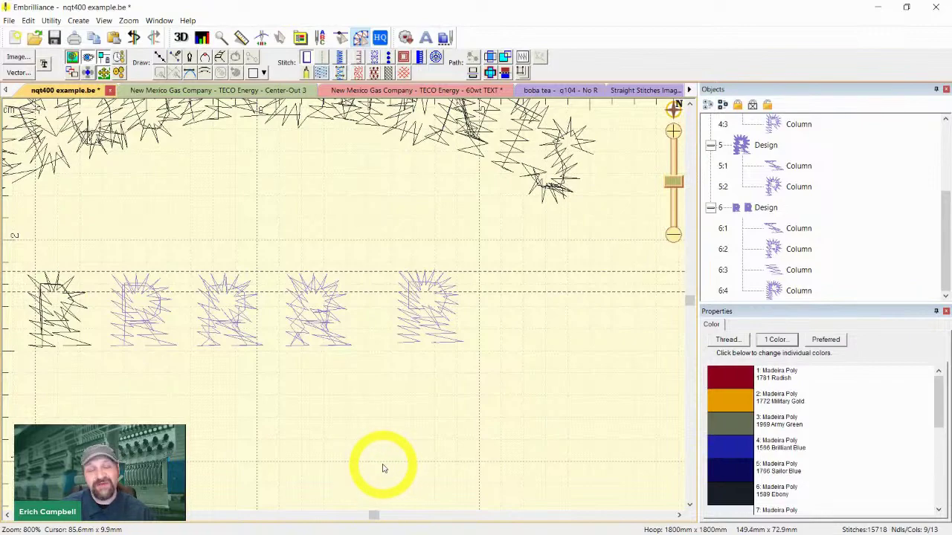
pyautogui.moveTo(311, 412); pyautogui.dragTo(457, 391)
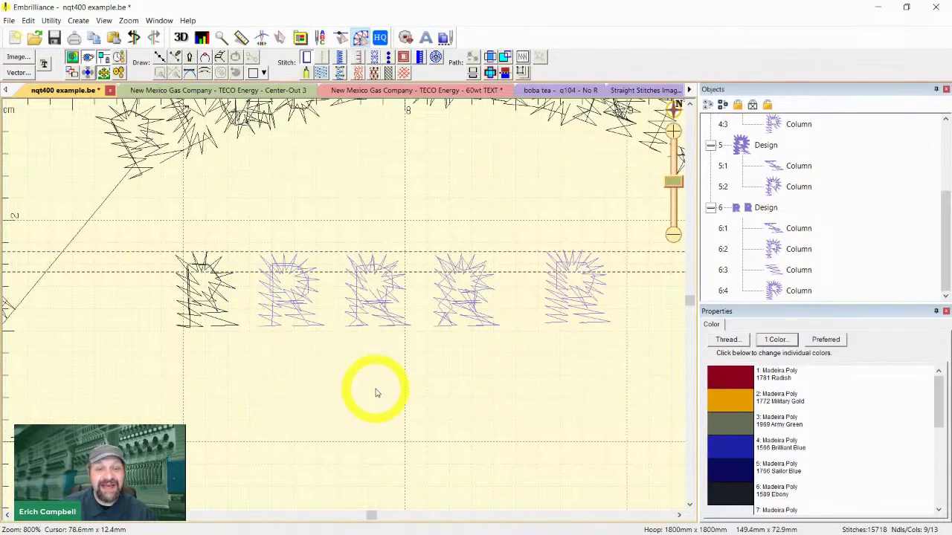
pyautogui.press('+')
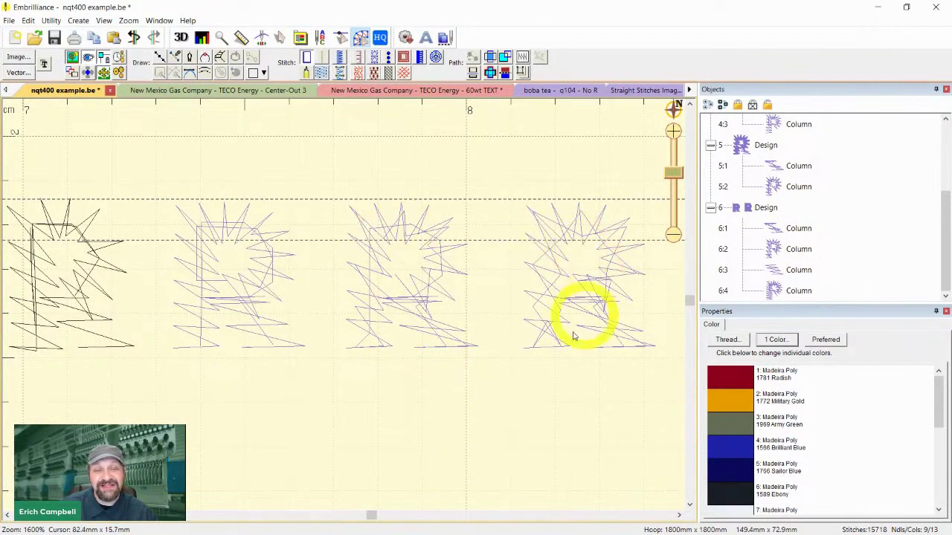
pyautogui.moveTo(593, 452); pyautogui.dragTo(501, 436)
pyautogui.scroll(-1, 502, 435)
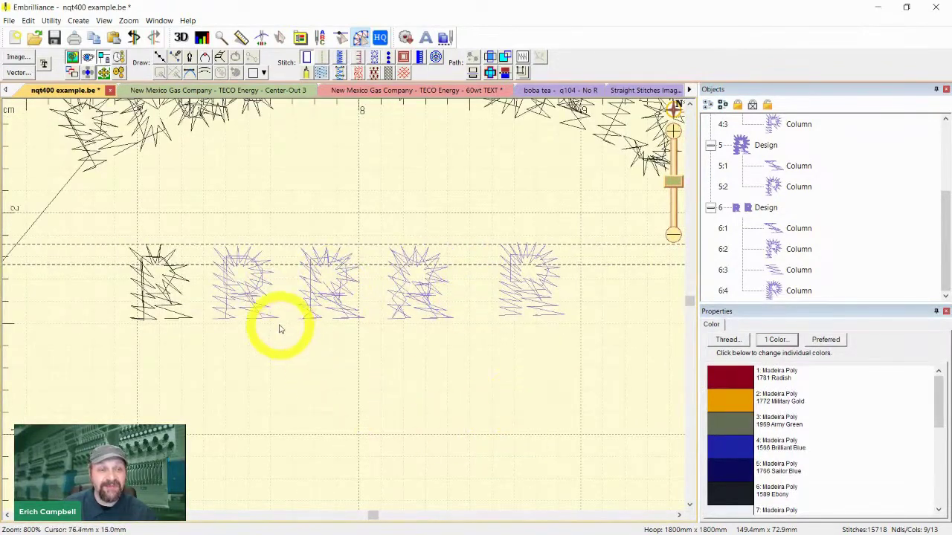
pyautogui.click(248, 295)
pyautogui.click(293, 198)
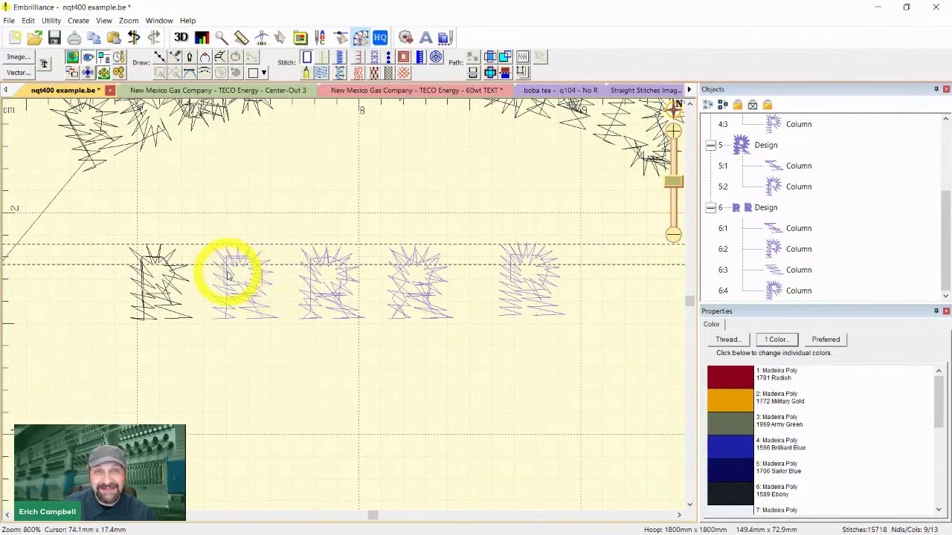
pyautogui.scroll(1, 247, 290)
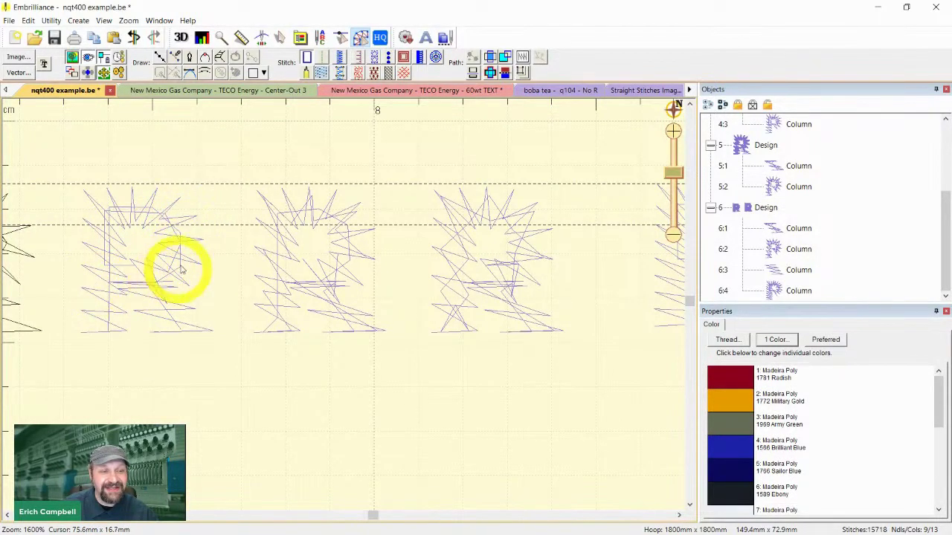
pyautogui.scroll(-2, 373, 402)
pyautogui.scroll(2, 304, 388)
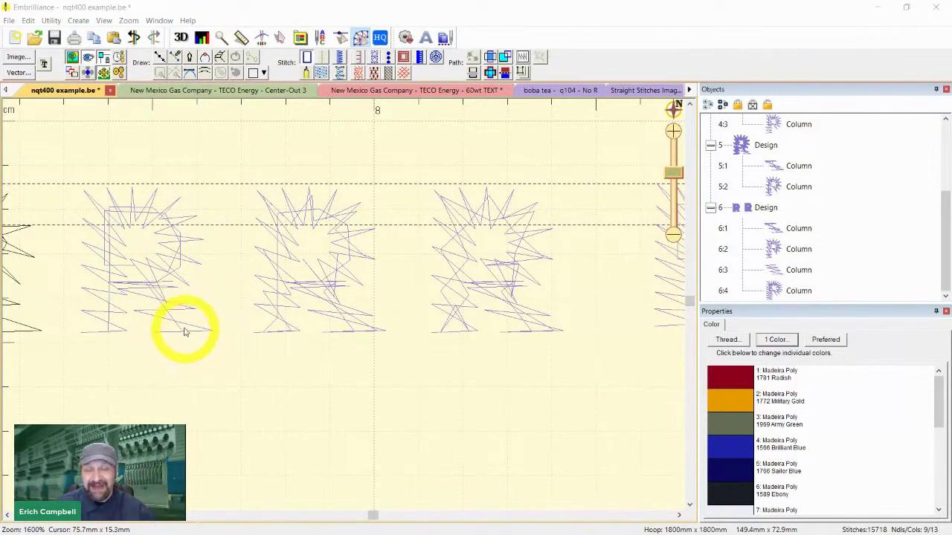
# - Move the first purple R's run underlay below the row to isolate its stitch path, and undo the move
pyautogui.scroll(2, 765, 159)
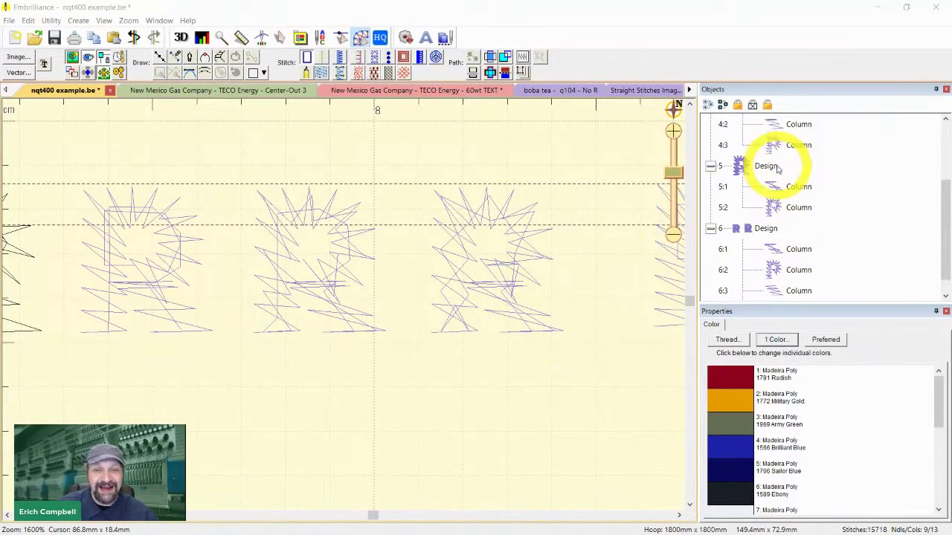
pyautogui.click(773, 124)
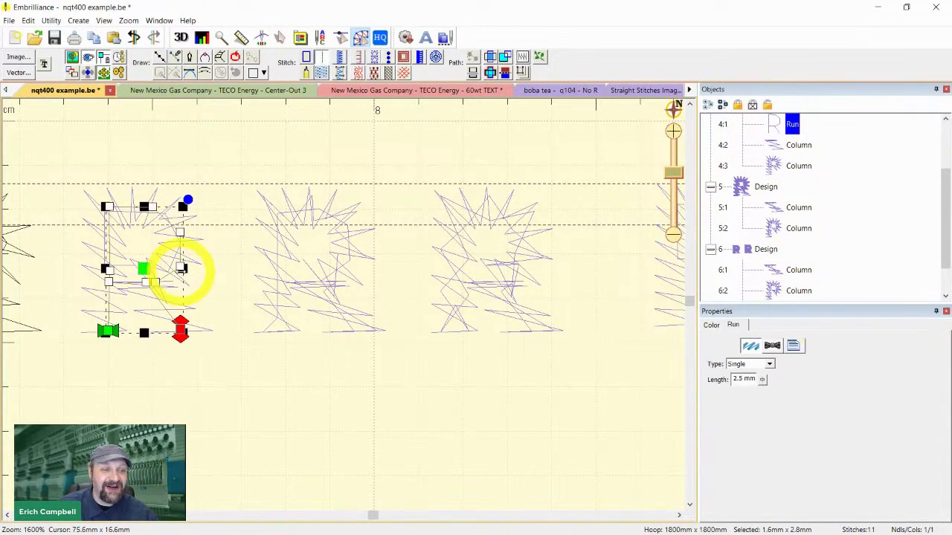
pyautogui.moveTo(148, 270); pyautogui.dragTo(330, 431)
pyautogui.click(461, 473)
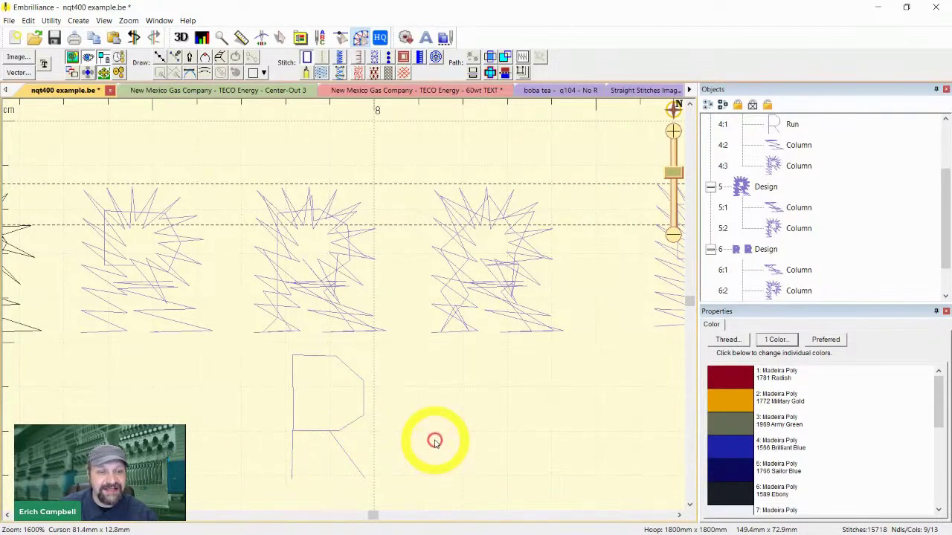
pyautogui.hotkey('ctrl', 'z')
pyautogui.click(330, 430)
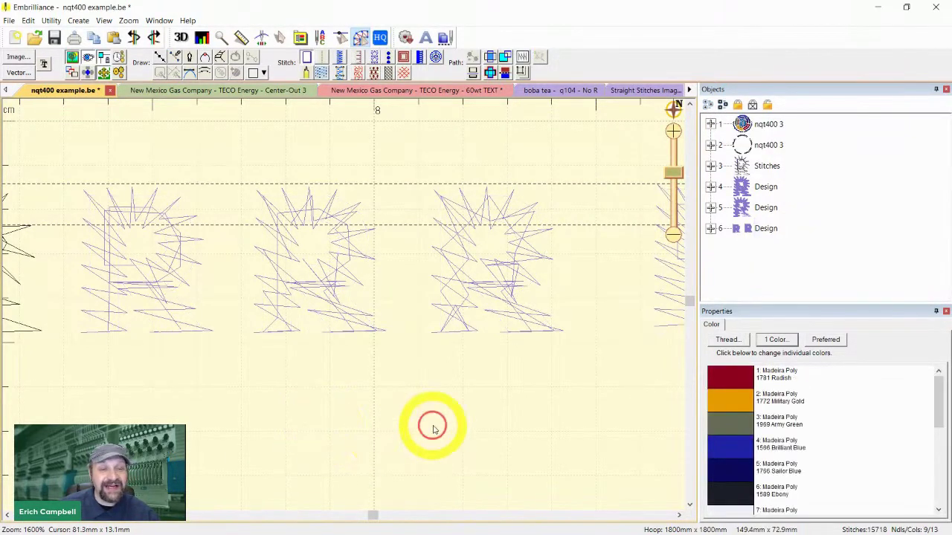
pyautogui.scroll(-1, 438, 428)
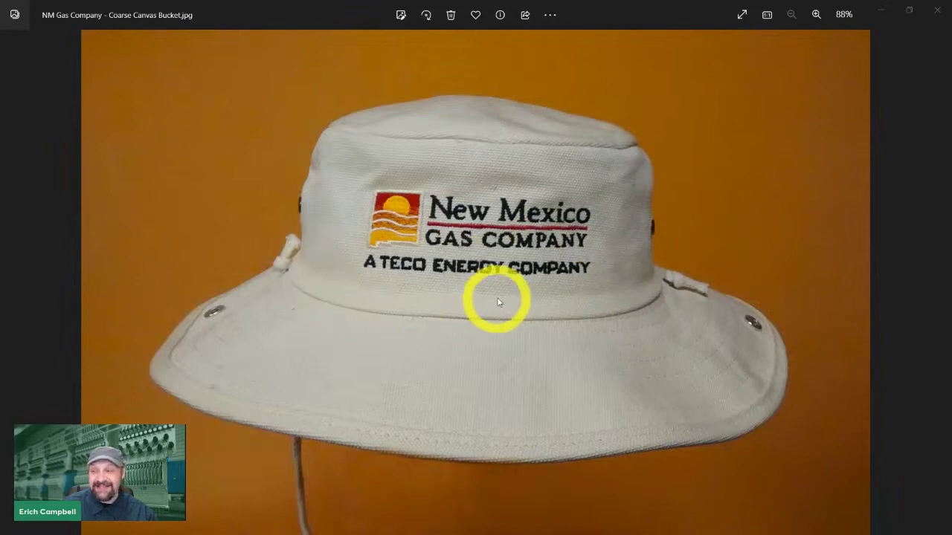
# - Examine the New Mexico Gas Company logo on the canvas bucket hat photo close up, checking the lettering against the coarse weave
pyautogui.scroll(4, 495, 304)
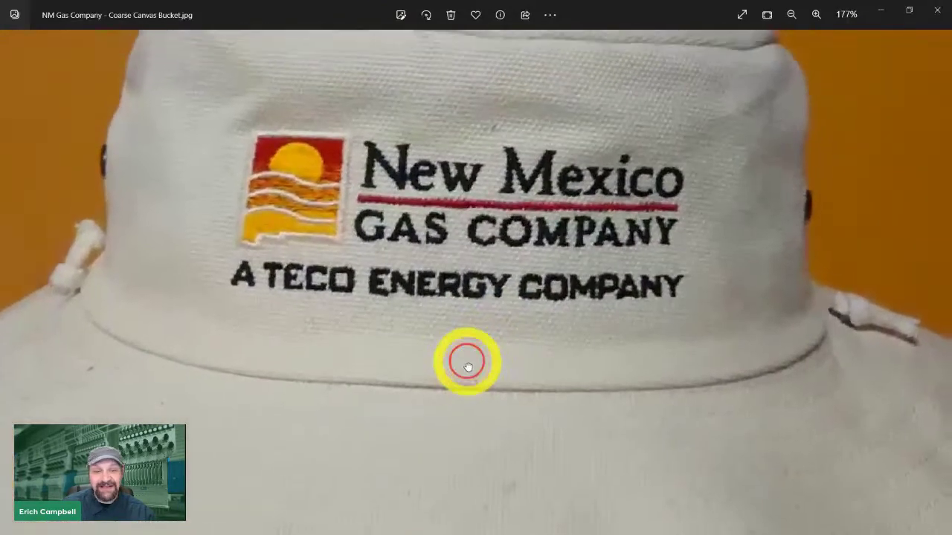
pyautogui.moveTo(468, 367); pyautogui.dragTo(469, 376)
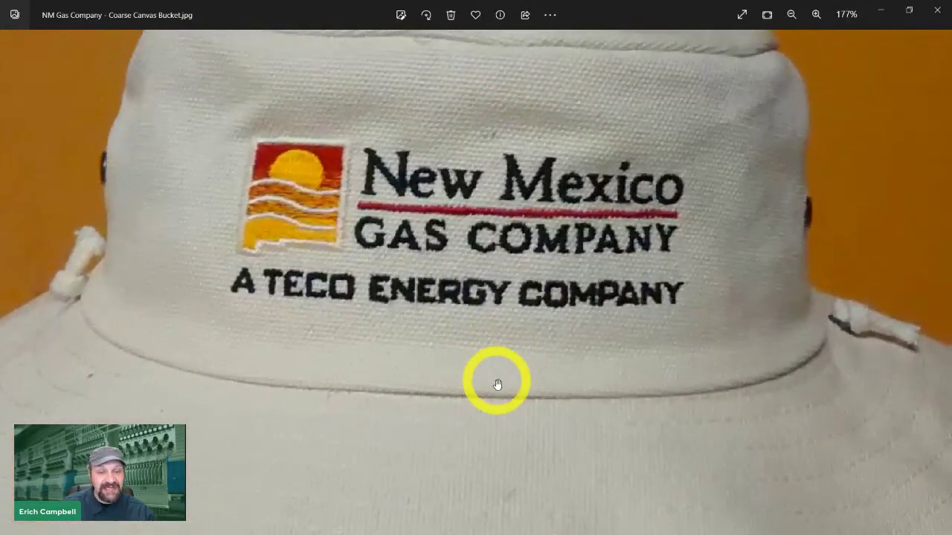
pyautogui.moveTo(388, 390); pyautogui.dragTo(404, 408)
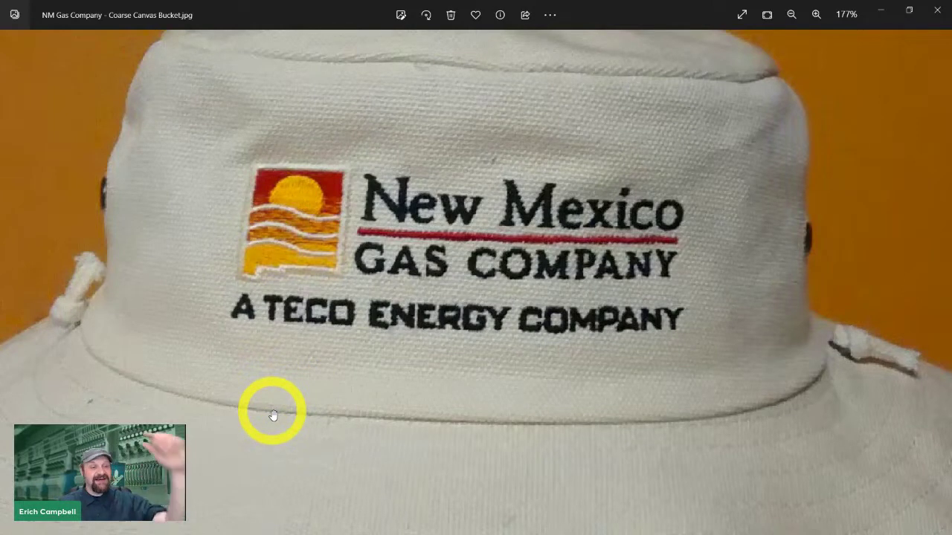
pyautogui.scroll(1, 478, 162)
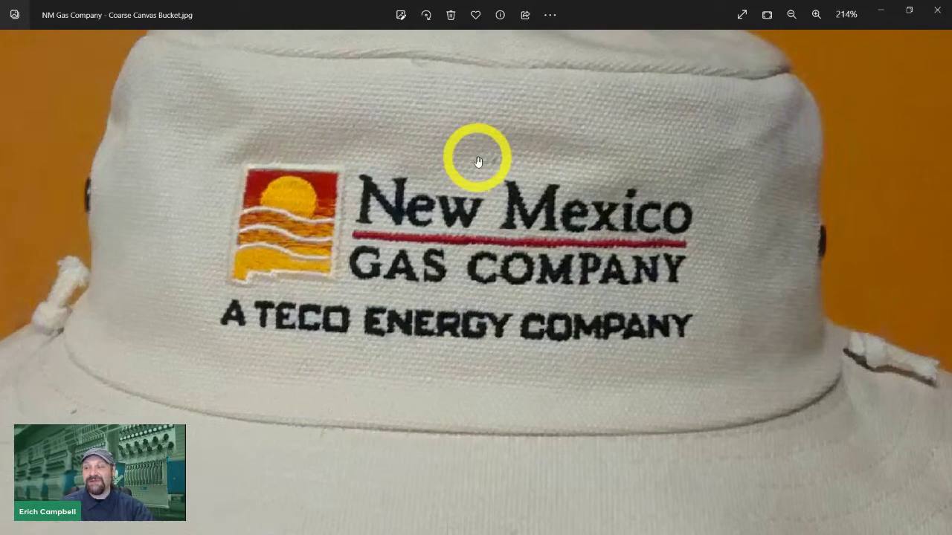
pyautogui.scroll(9, 478, 162)
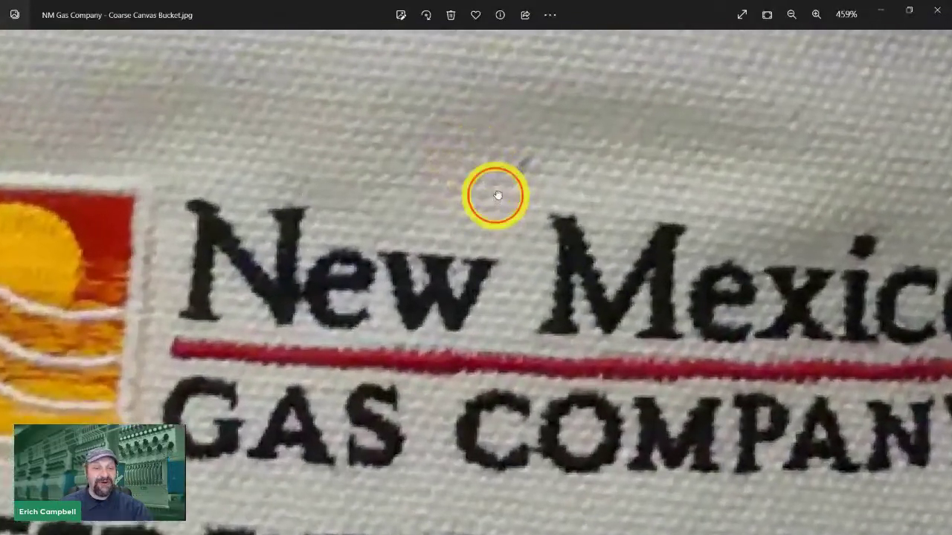
pyautogui.moveTo(497, 195); pyautogui.dragTo(498, 138)
pyautogui.scroll(-1, 448, 399)
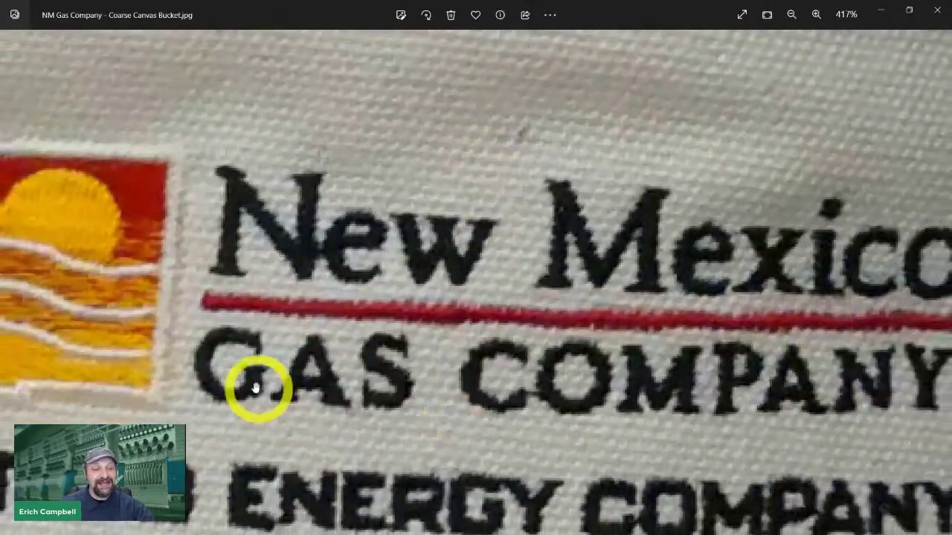
pyautogui.moveTo(573, 451); pyautogui.dragTo(553, 281)
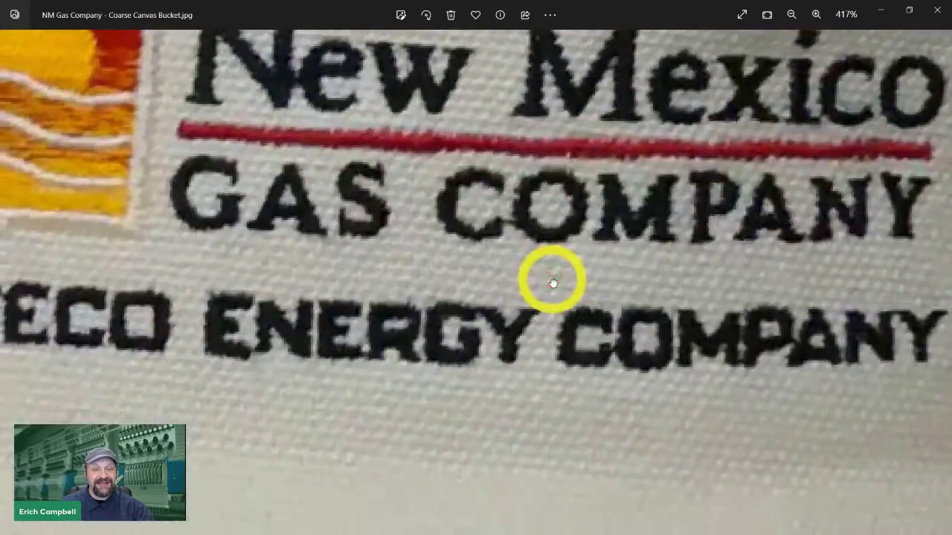
# - Review the whole embroidered logo and the "A TECO ENERGY COMPANY" line on the hat, checking alignment and legibility at different magnifications
pyautogui.scroll(-2, 552, 281)
pyautogui.scroll(-1, 565, 401)
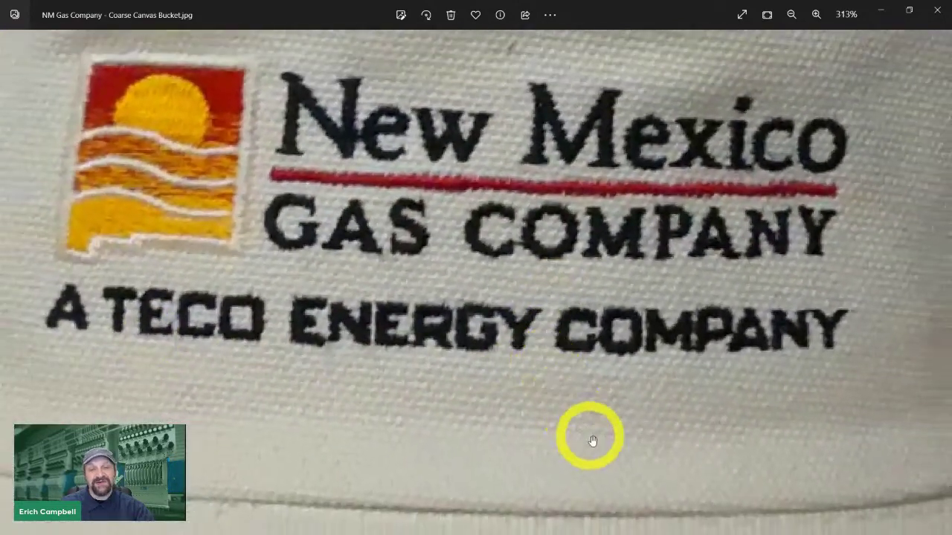
pyautogui.scroll(-2, 587, 435)
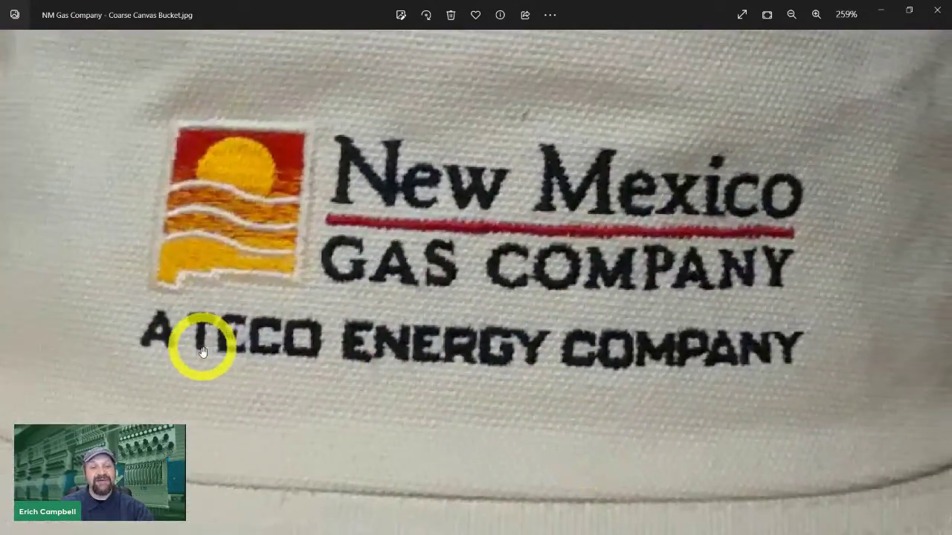
pyautogui.scroll(-1, 796, 431)
pyautogui.moveTo(785, 339); pyautogui.dragTo(752, 357)
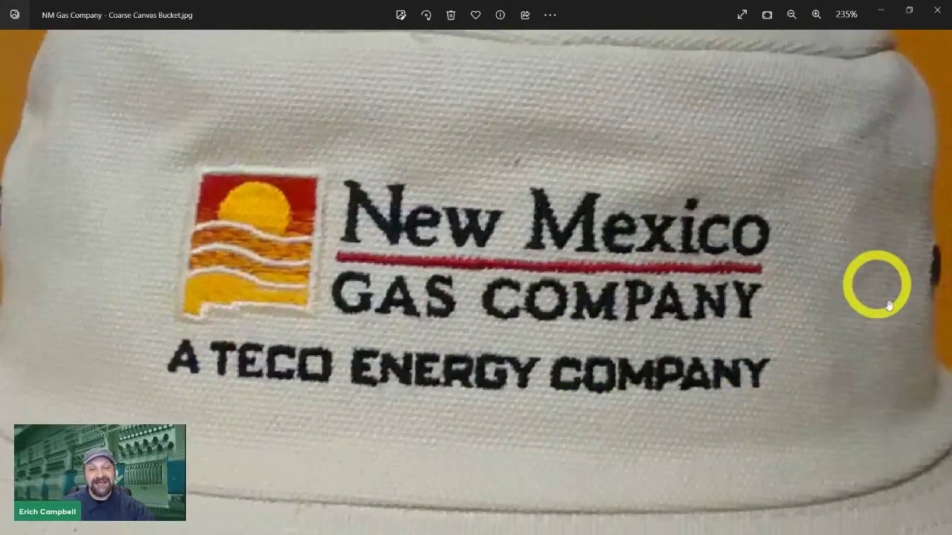
pyautogui.scroll(-1, 437, 457)
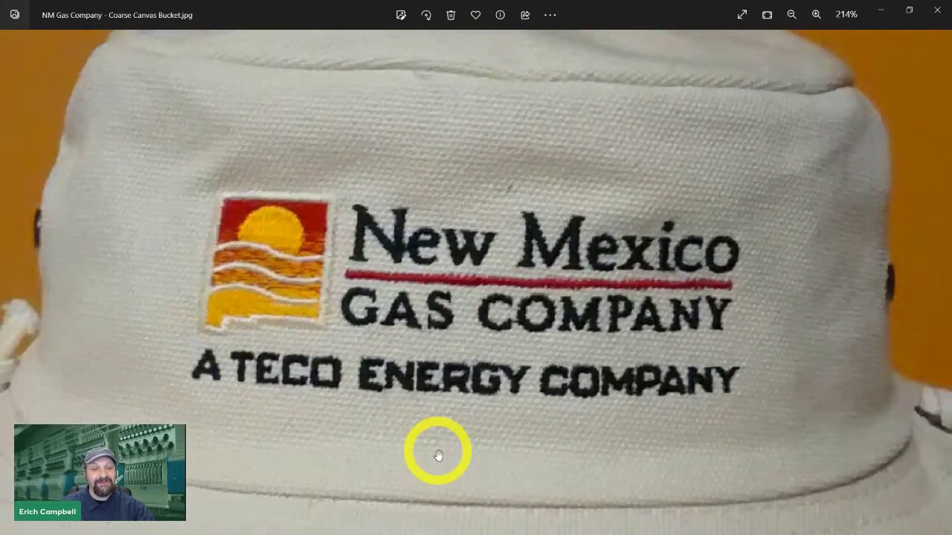
pyautogui.scroll(1, 439, 455)
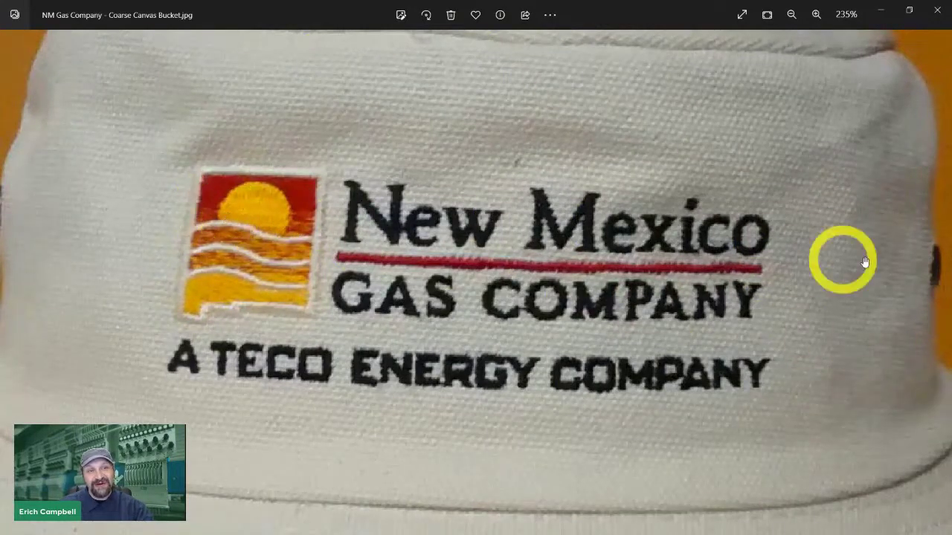
pyautogui.scroll(-3, 794, 262)
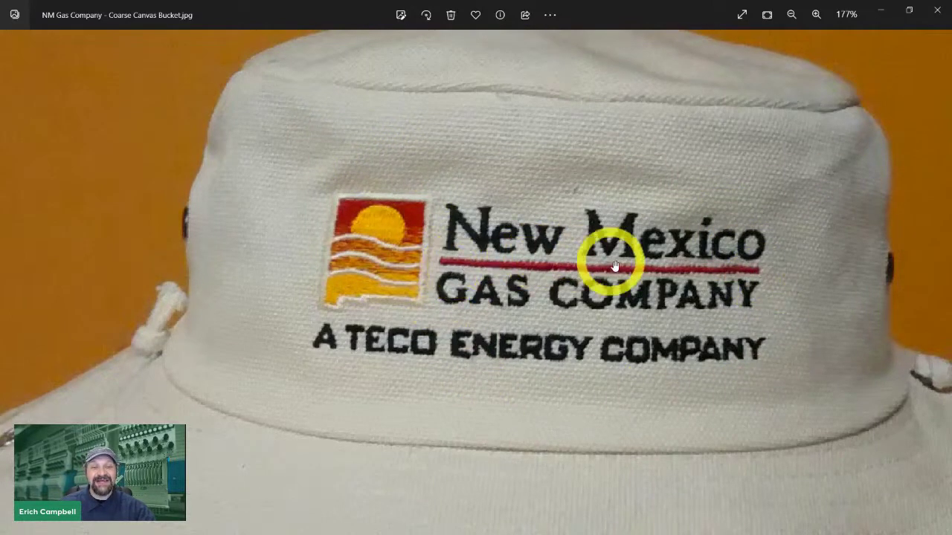
pyautogui.scroll(-2, 593, 325)
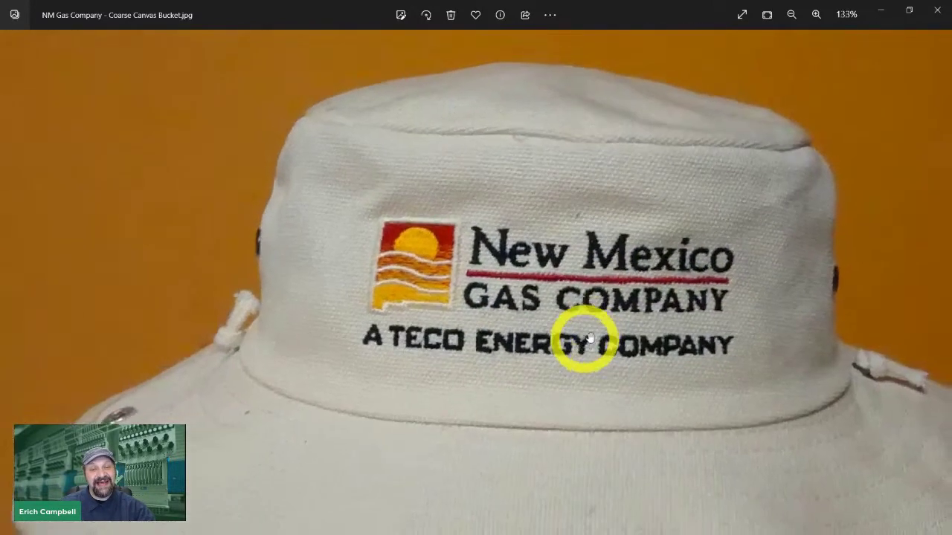
pyautogui.scroll(-1, 585, 346)
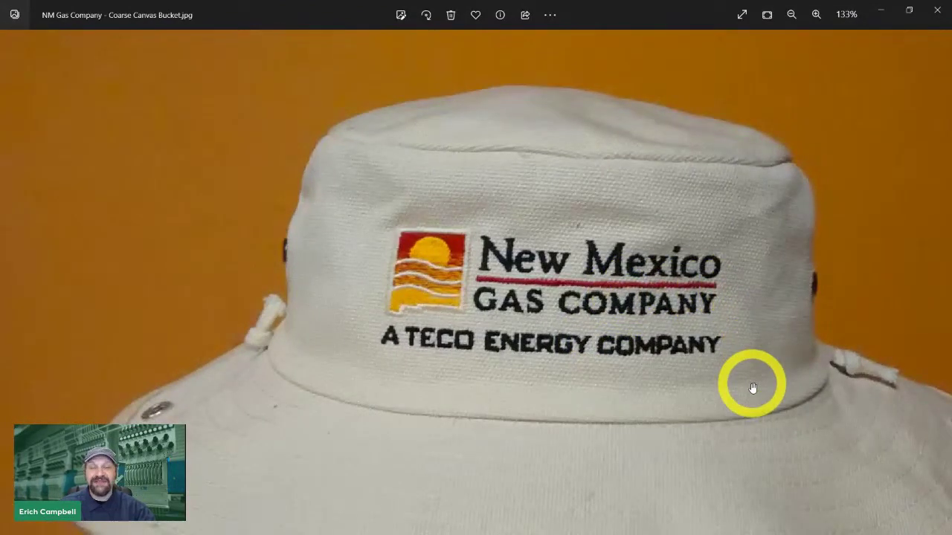
pyautogui.scroll(1, 753, 392)
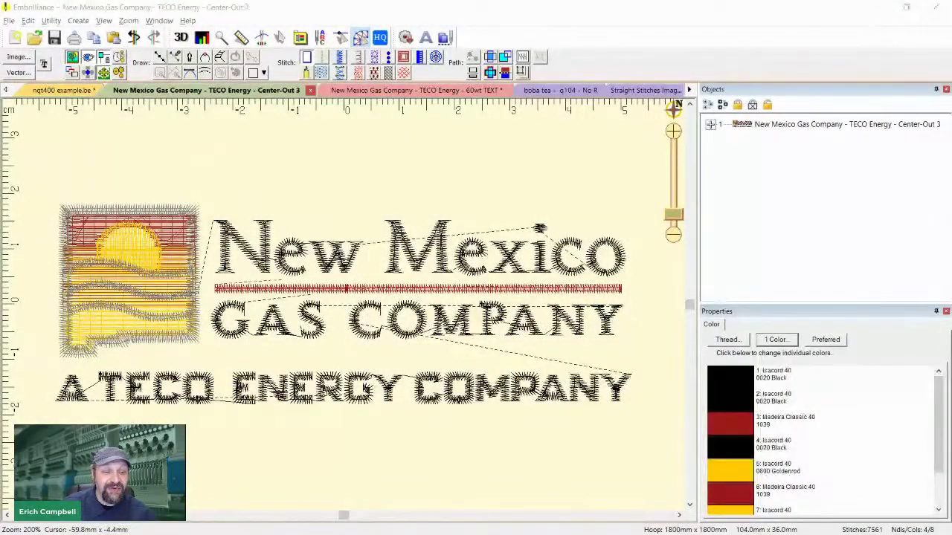
# - Show the New Mexico Gas Company Center-Out design in 3D and examine the logo and its lettering enlarged
pyautogui.press('d')
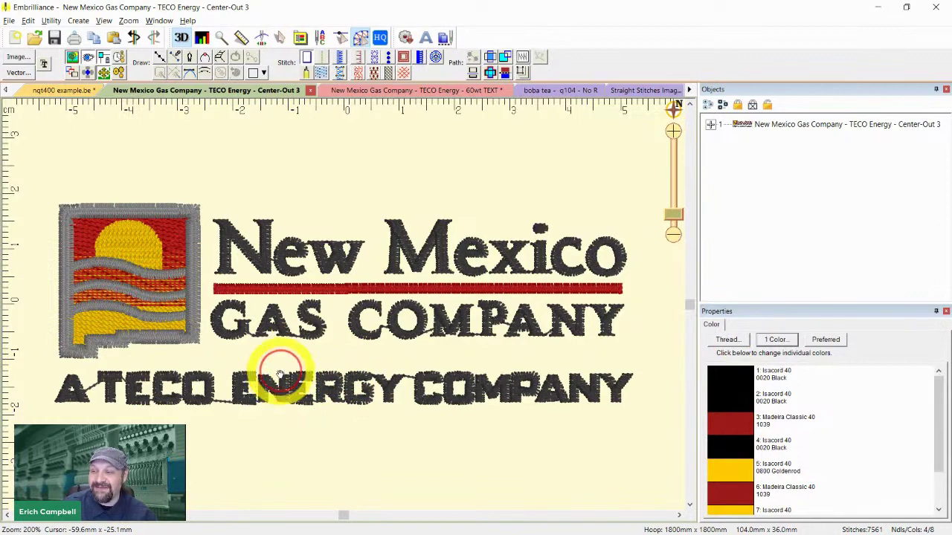
pyautogui.press('alt')
pyautogui.press('alt')
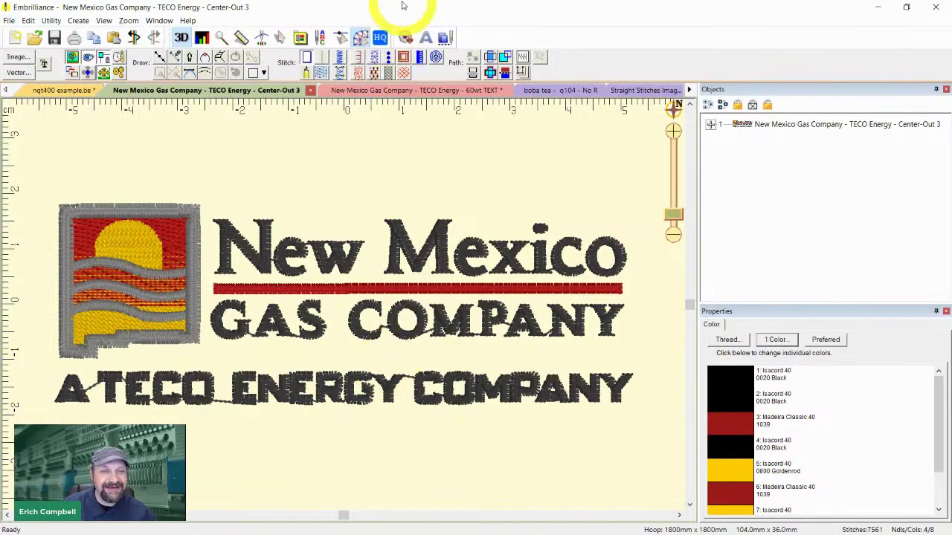
pyautogui.scroll(1, 410, 337)
pyautogui.scroll(-1, 410, 340)
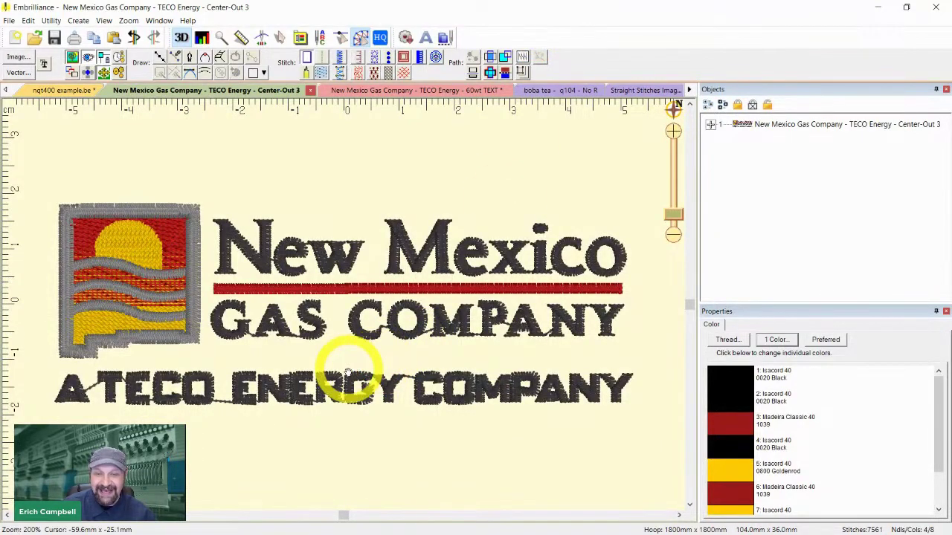
pyautogui.click(674, 215)
pyautogui.moveTo(676, 215); pyautogui.dragTo(671, 197)
pyautogui.click(659, 231)
pyautogui.click(676, 216)
pyautogui.hotkey('ctrl', '0')
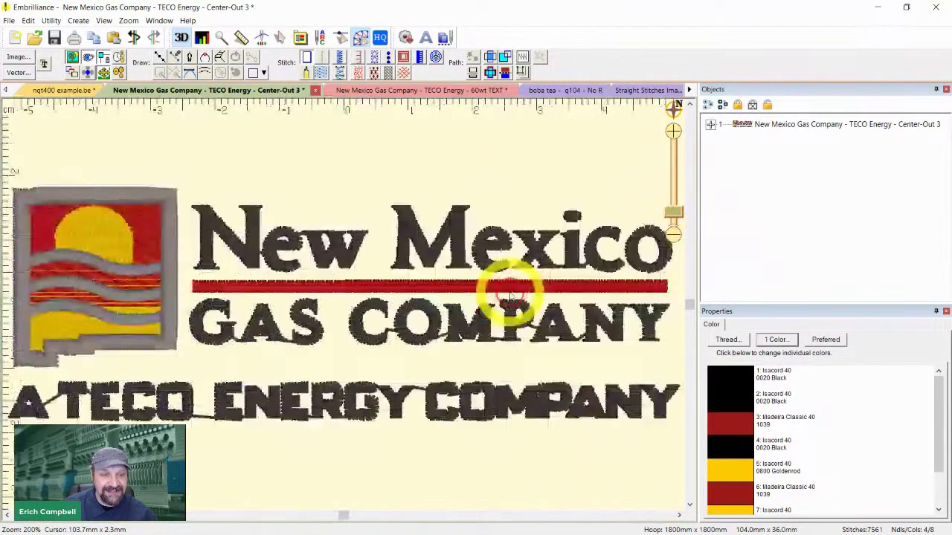
# - Examine the "A TECO ENERGY COMPANY" line of the Center-Out design enlarged, in both 3D and plain stitch view
pyautogui.scroll(-2, 522, 311)
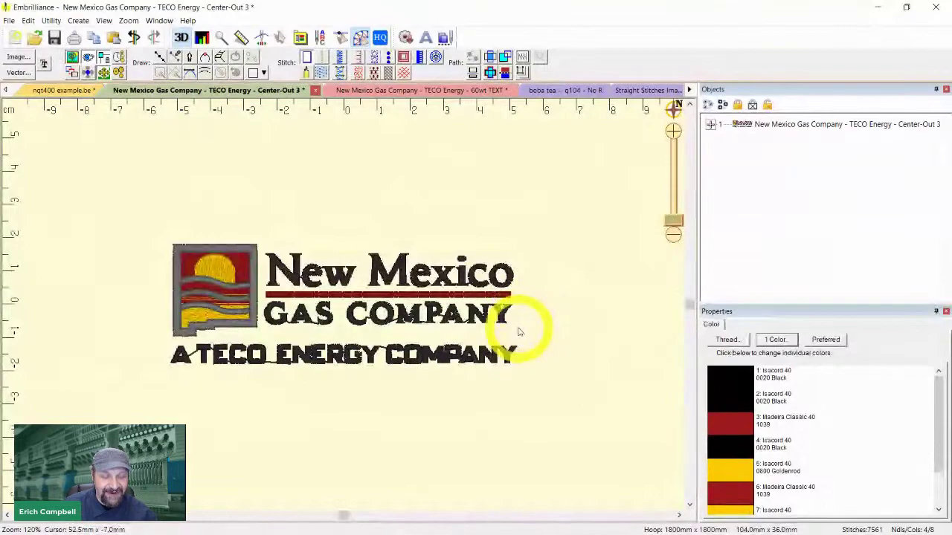
pyautogui.scroll(3, 513, 329)
pyautogui.press('3')
pyautogui.moveTo(396, 437); pyautogui.dragTo(537, 167)
pyautogui.scroll(-2, 603, 155)
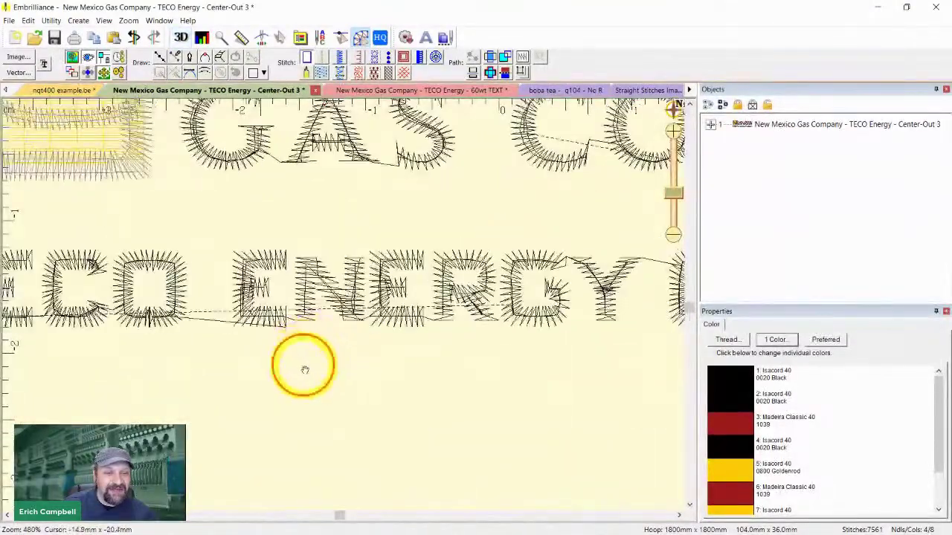
pyautogui.moveTo(299, 367); pyautogui.dragTo(563, 344)
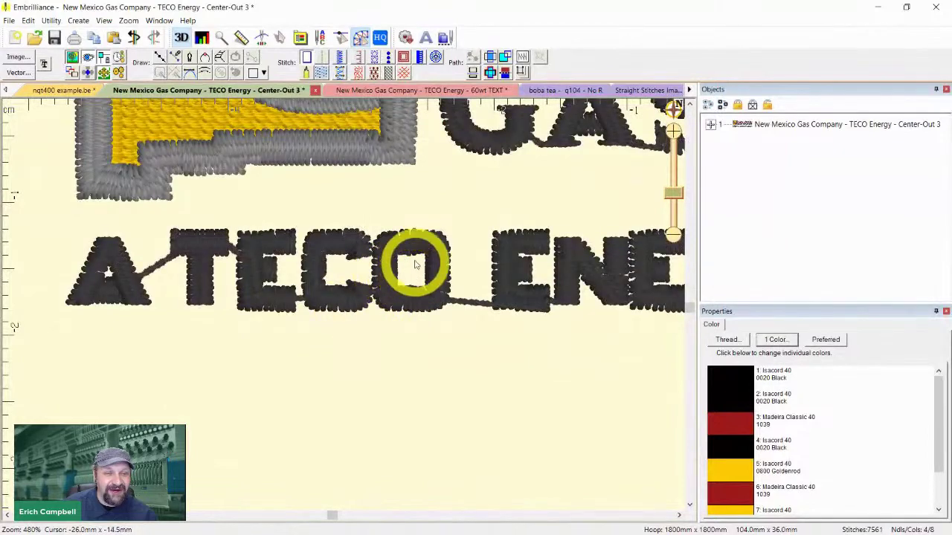
# - Switch to the 60wt TEXT design and compare the word "ENERGY" in 3D and plain stitch view
pyautogui.click(414, 91)
pyautogui.scroll(5, 367, 420)
pyautogui.scroll(-1, 453, 297)
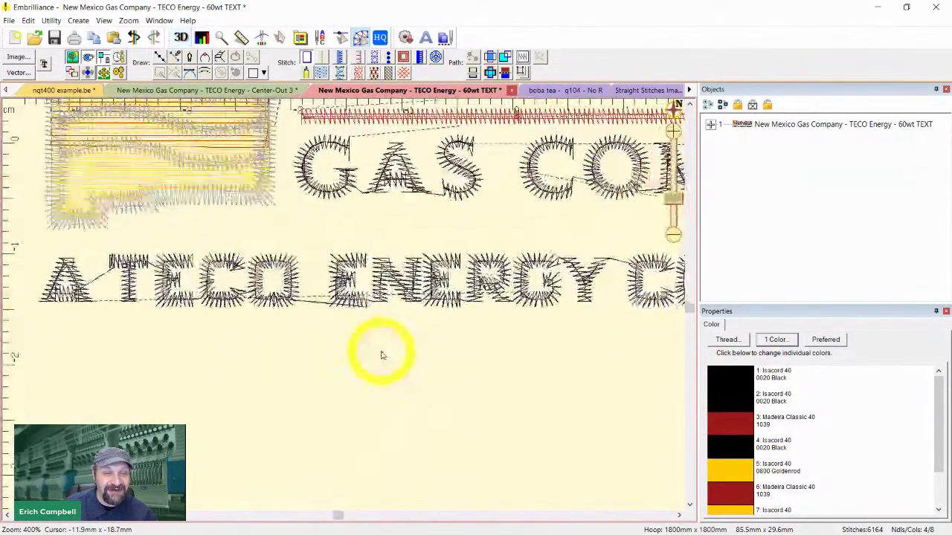
pyautogui.scroll(1, 381, 355)
pyautogui.moveTo(467, 359); pyautogui.dragTo(268, 380)
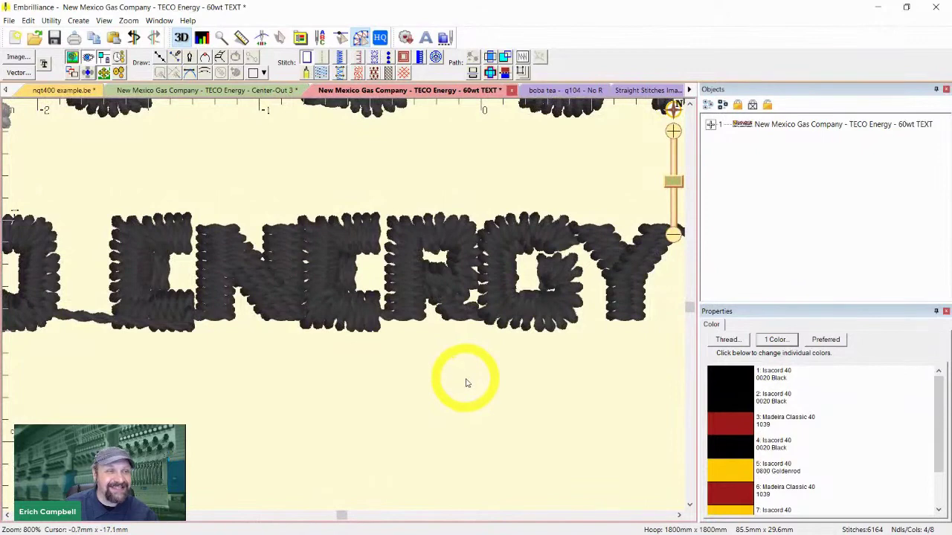
pyautogui.press('3')
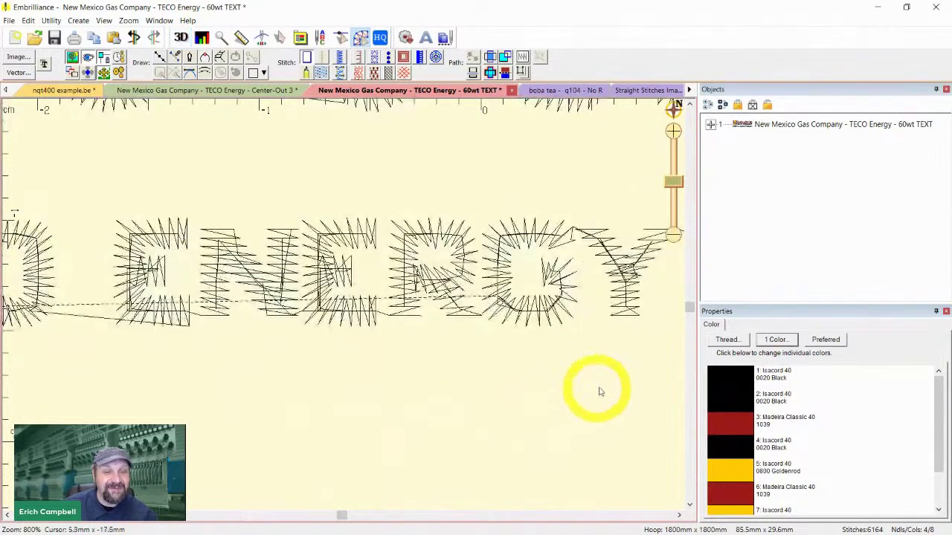
pyautogui.press('t')
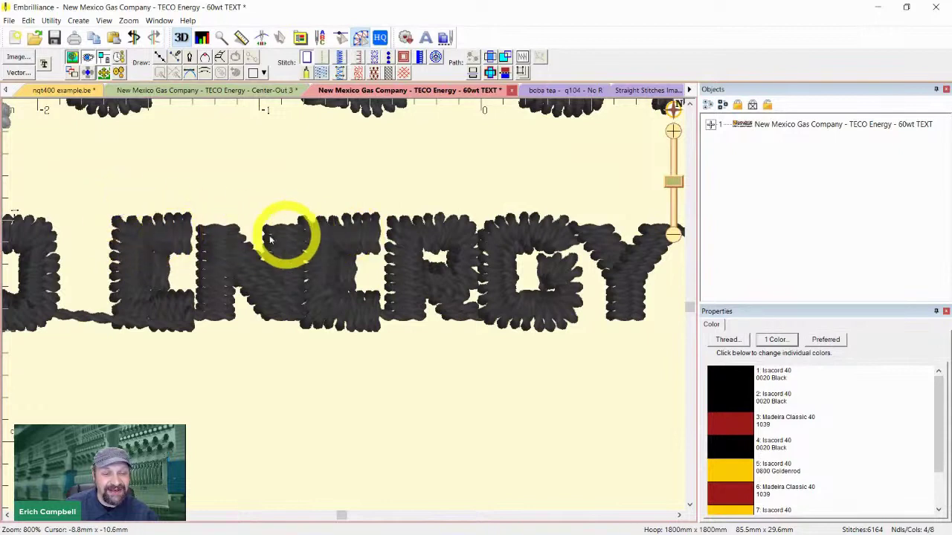
pyautogui.press('1')
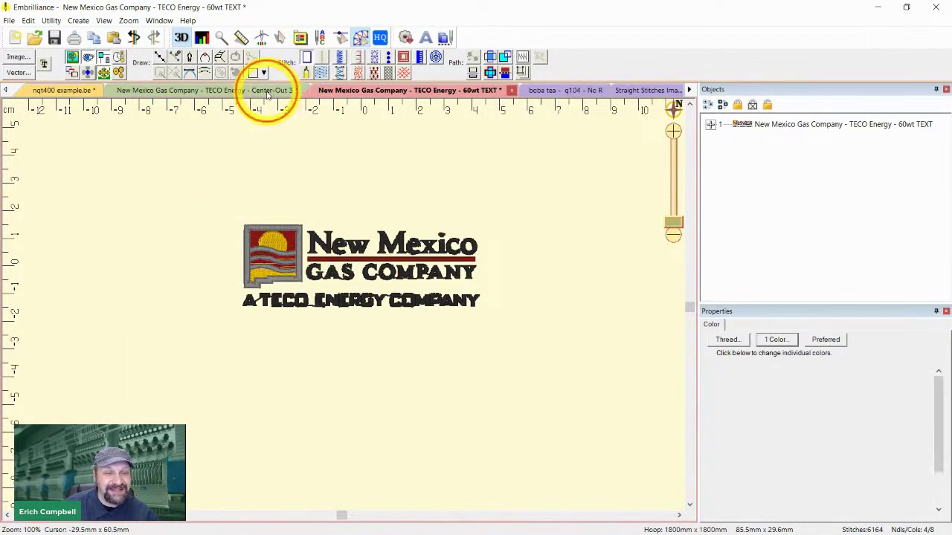
# - Return to the Center-Out design and compare the stitch paths and 3D rendering of "ENERGY" in the small text line
pyautogui.click(268, 94)
pyautogui.press('t')
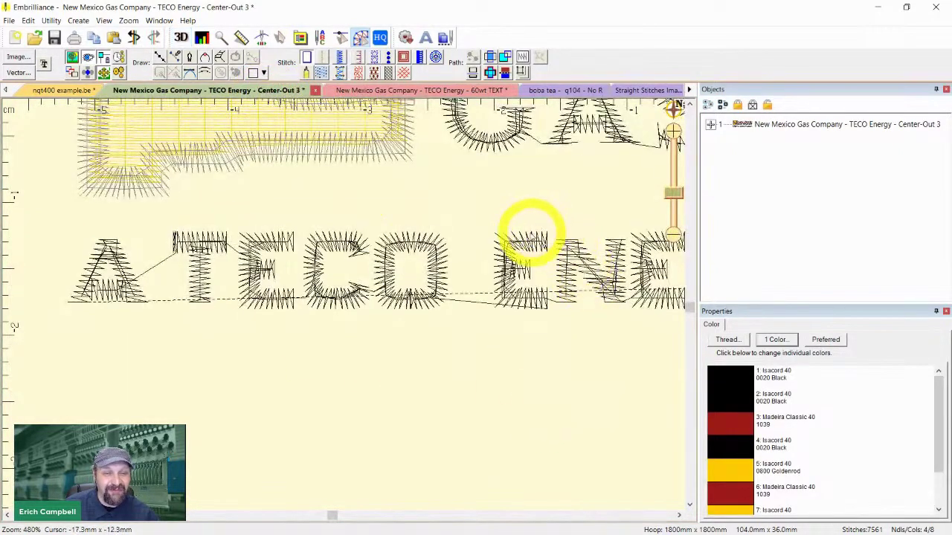
pyautogui.moveTo(563, 378); pyautogui.dragTo(389, 368)
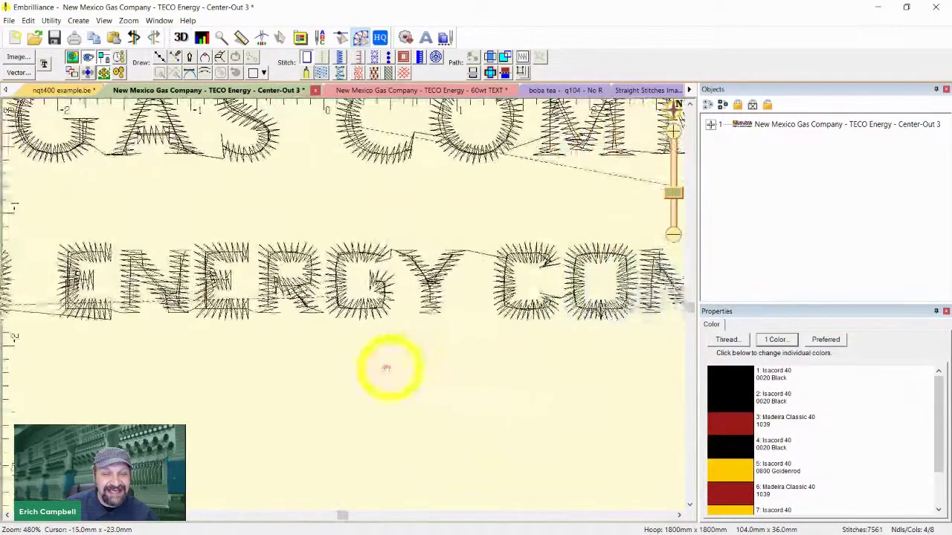
pyautogui.press('t')
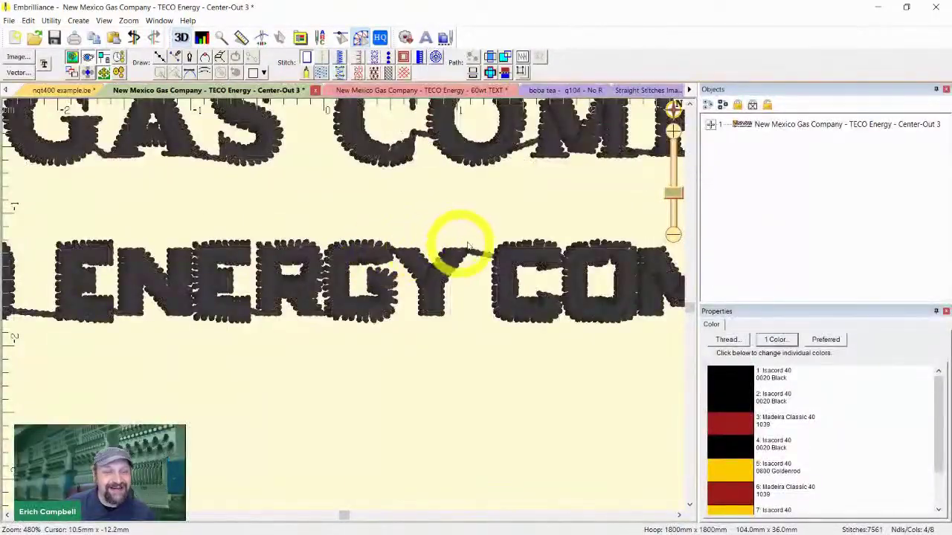
pyautogui.press('t')
pyautogui.press('t')
# - Examine "COMPANY" in the Center-Out design's bottom line enlarged, alternating between its 3D rendering and stitch paths
pyautogui.moveTo(601, 400); pyautogui.dragTo(342, 394)
pyautogui.press('t')
pyautogui.press('t')
pyautogui.press('t')
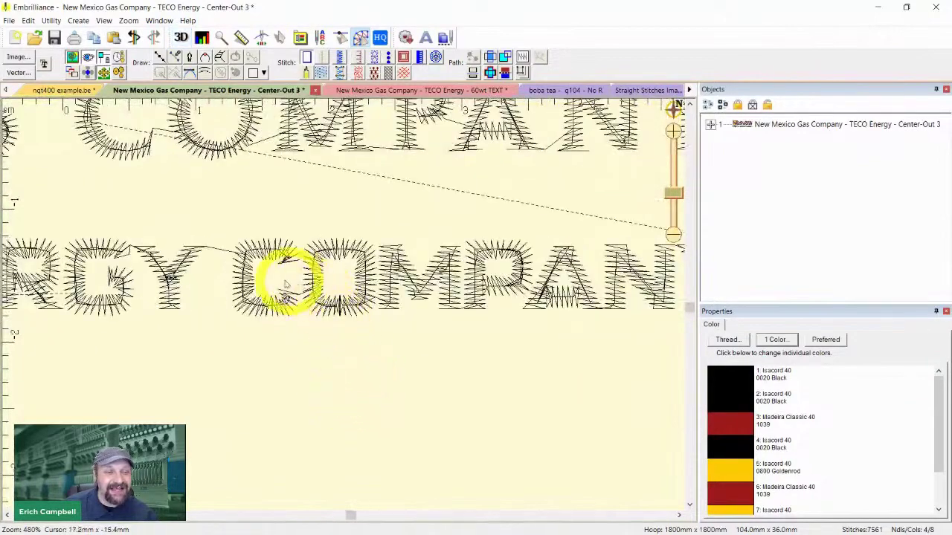
pyautogui.press('t')
pyautogui.moveTo(541, 371); pyautogui.dragTo(418, 380)
pyautogui.scroll(1, 369, 280)
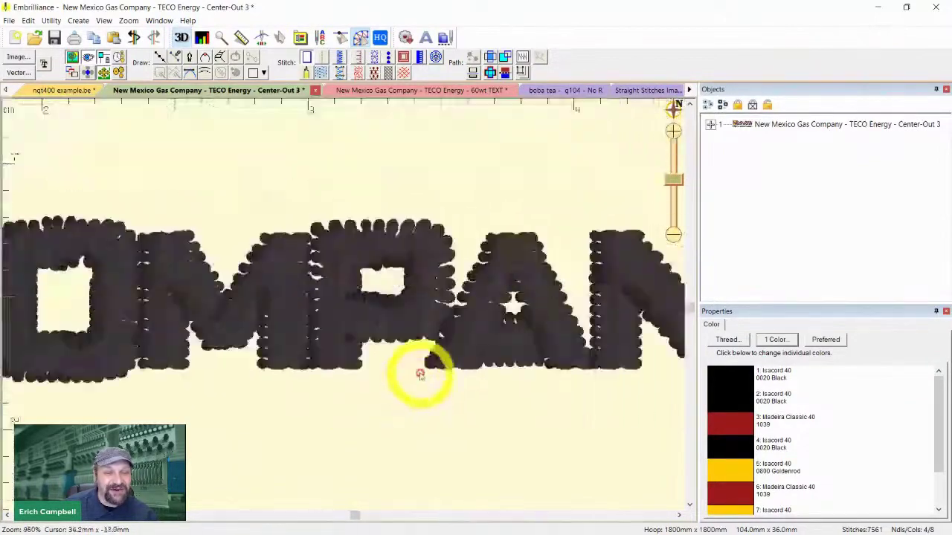
pyautogui.press('t')
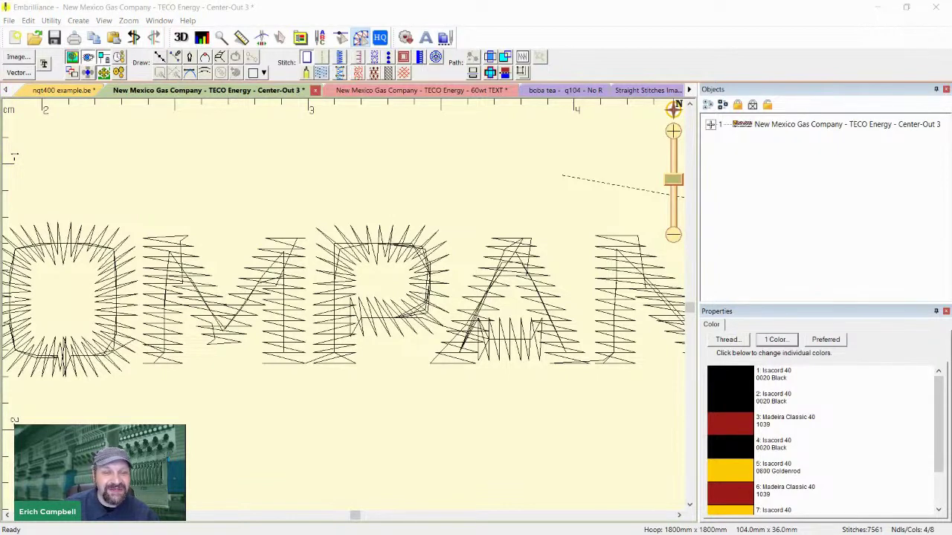
pyautogui.moveTo(305, 406); pyautogui.dragTo(9, 394)
pyautogui.press('-')
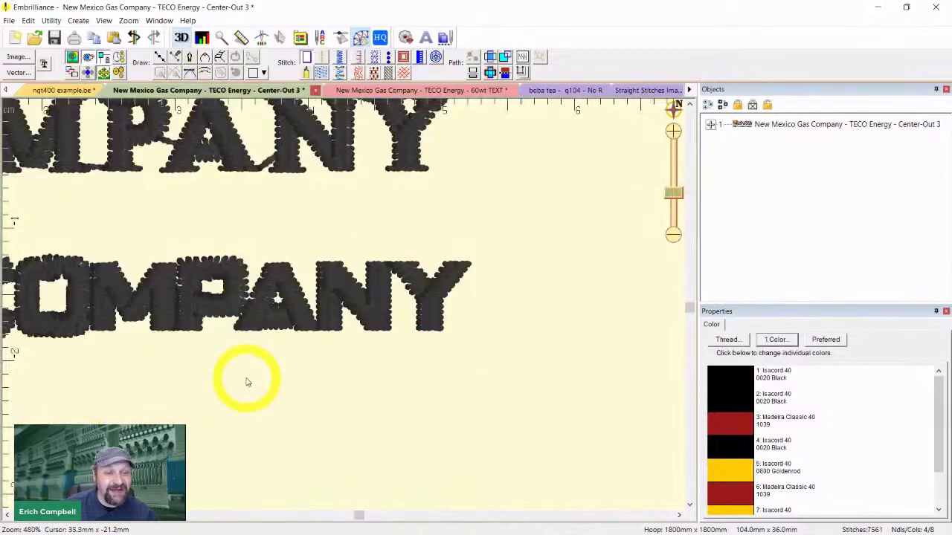
# - Inspect the underlay and connecting stitches of the final N and Y in the bottom line's "COMPANY"
pyautogui.scroll(1, 335, 380)
pyautogui.hscroll(-3, 323, 411)
pyautogui.scroll(-1, 483, 407)
pyautogui.scroll(1, 524, 401)
pyautogui.hscroll(3, 521, 361)
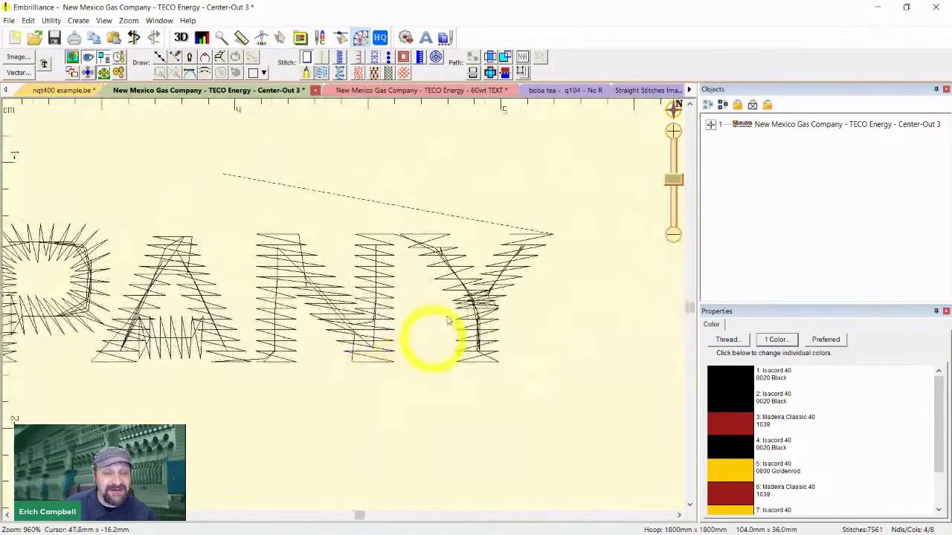
pyautogui.scroll(1, 490, 368)
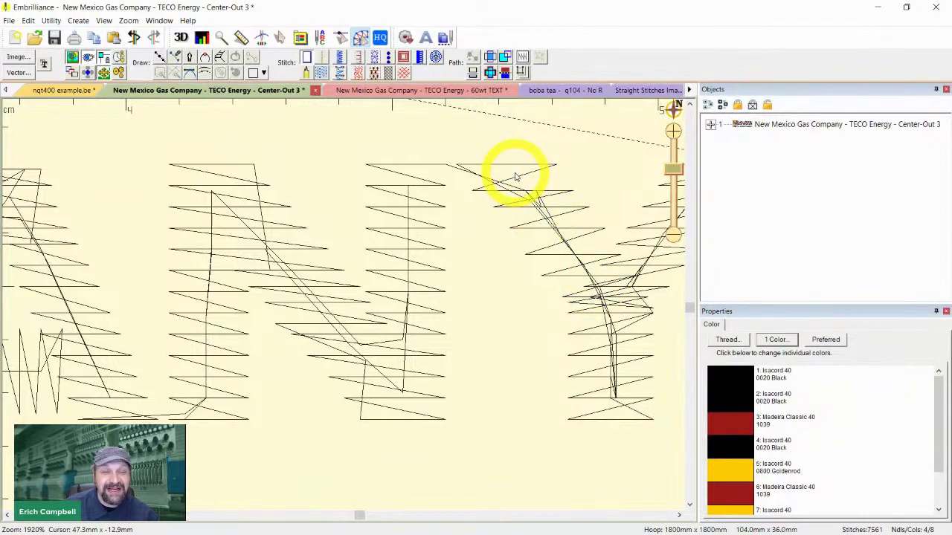
pyautogui.scroll(-1, 610, 361)
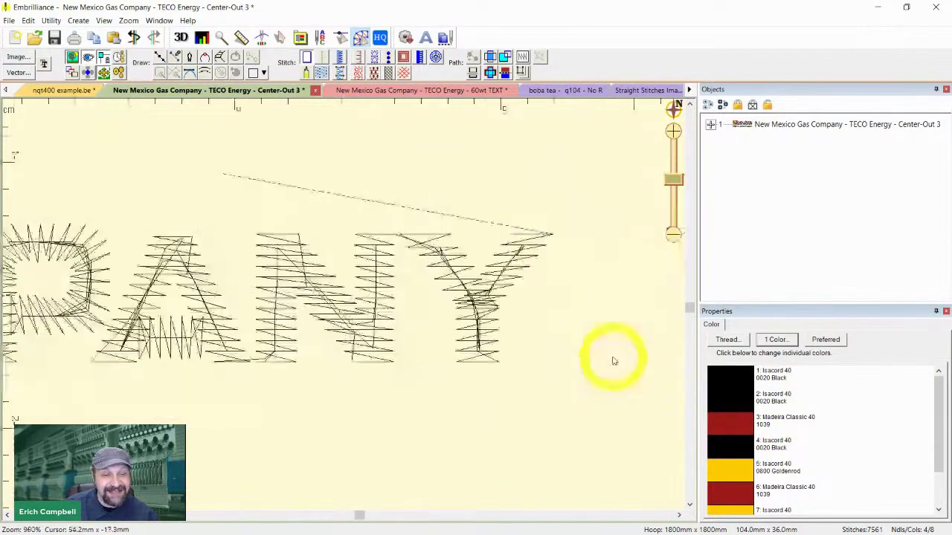
# - Trace the stitch path back along the Center-Out bottom line, examining "A TECO" and its connections enlarged, up to "ENERGY"
pyautogui.moveTo(361, 405); pyautogui.dragTo(476, 400)
pyautogui.scroll(-1, 476, 399)
pyautogui.moveTo(101, 359); pyautogui.dragTo(388, 363)
pyautogui.moveTo(121, 363); pyautogui.dragTo(623, 353)
pyautogui.scroll(1, 331, 358)
pyautogui.moveTo(293, 355); pyautogui.dragTo(718, 339)
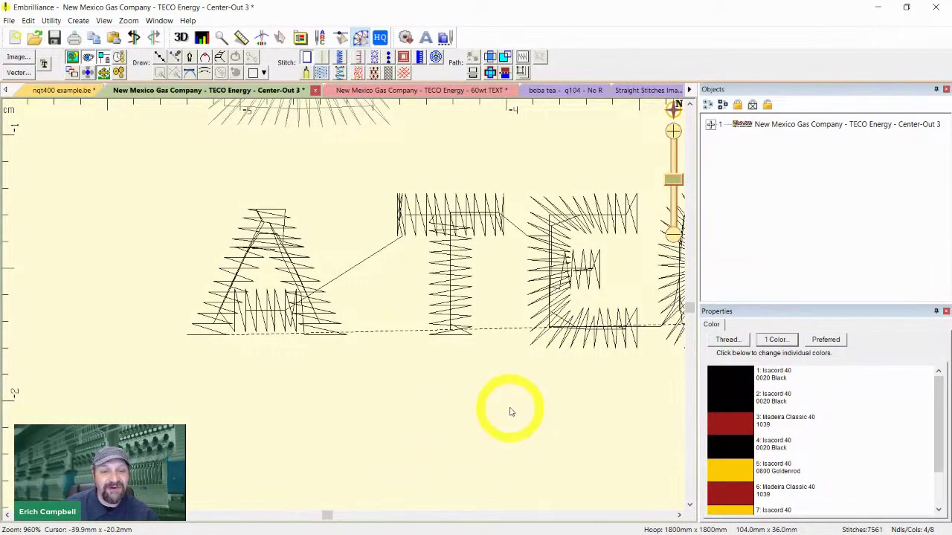
pyautogui.scroll(-1, 513, 408)
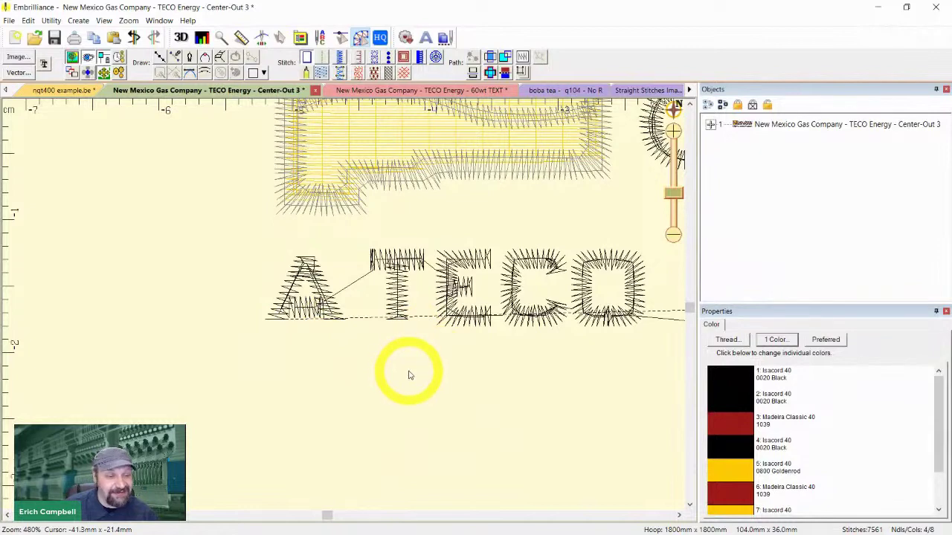
pyautogui.scroll(1, 419, 362)
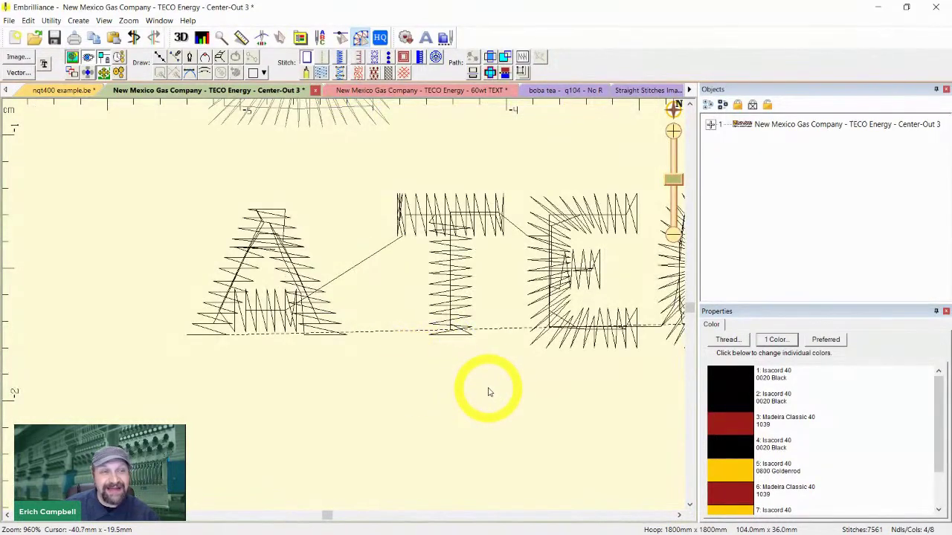
pyautogui.moveTo(621, 381); pyautogui.dragTo(403, 365)
pyautogui.scroll(-1, 468, 364)
pyautogui.moveTo(586, 379); pyautogui.dragTo(191, 374)
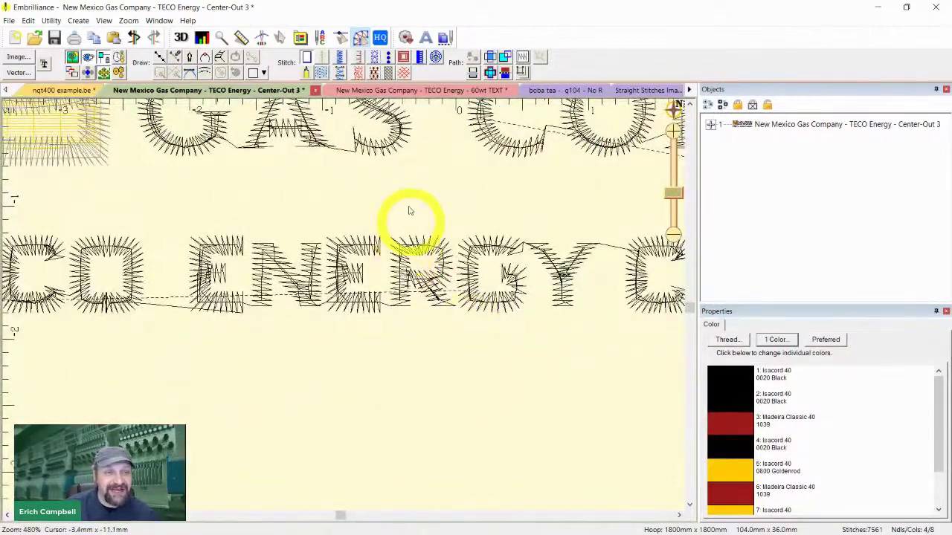
# - Switch to the 60wt TEXT design and examine the stitch construction of its small "ENERGY COMPANY" lettering
pyautogui.click(374, 91)
pyautogui.scroll(3, 394, 357)
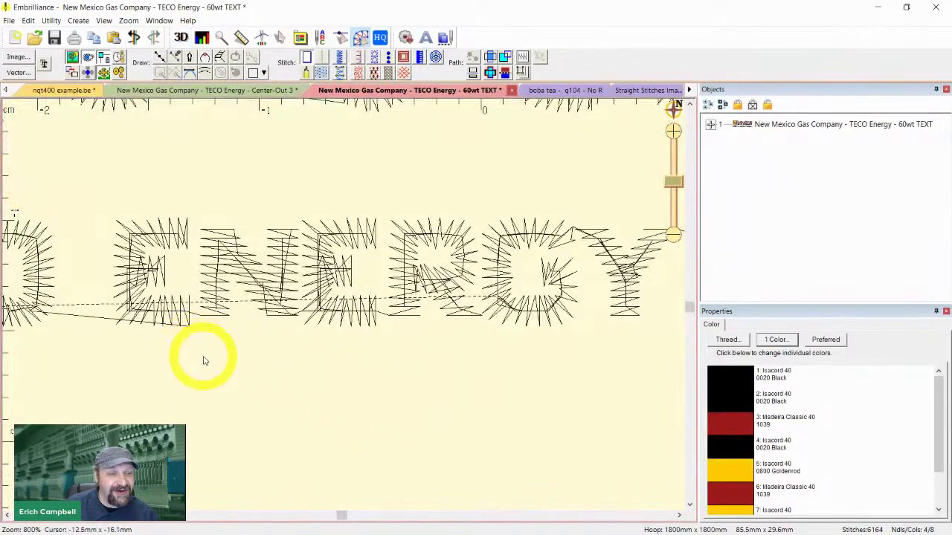
pyautogui.scroll(1, 200, 357)
pyautogui.scroll(-1, 252, 372)
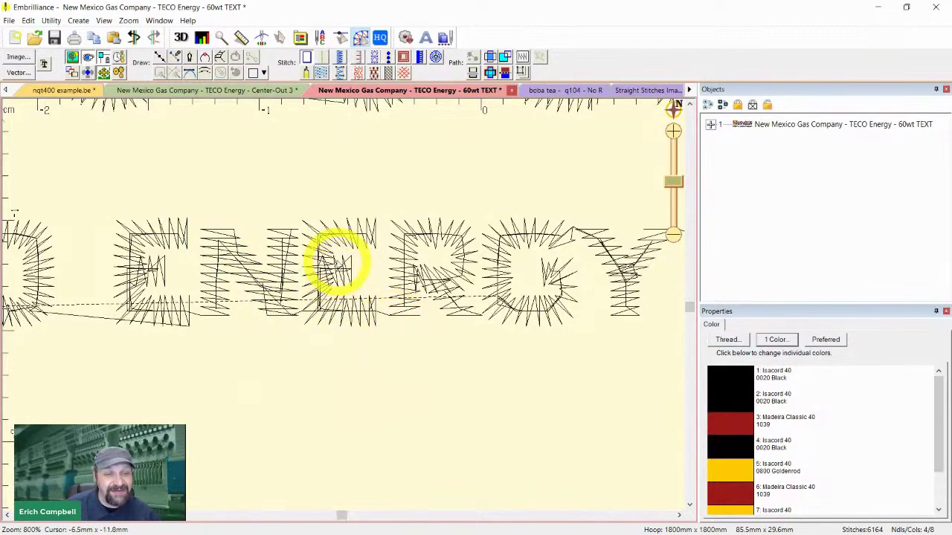
pyautogui.moveTo(521, 389); pyautogui.dragTo(310, 389)
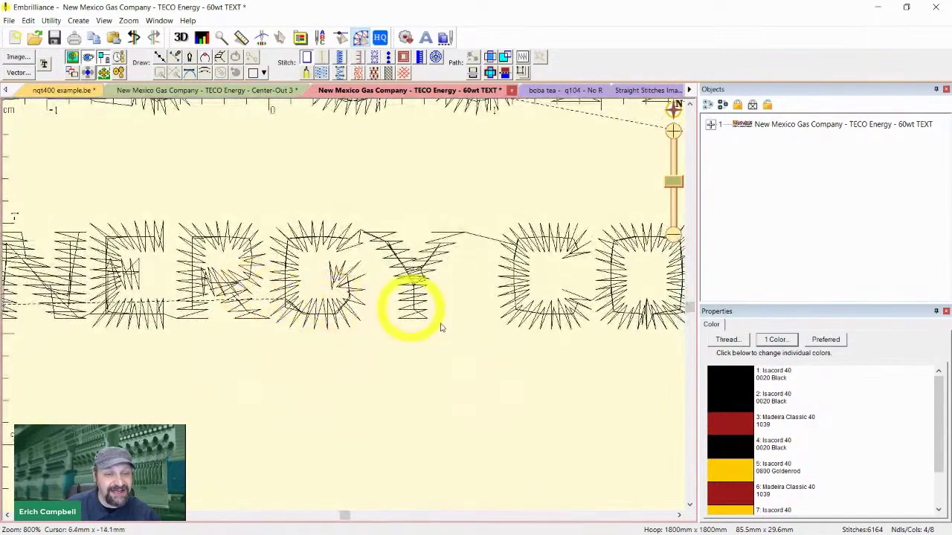
pyautogui.moveTo(586, 389); pyautogui.dragTo(195, 383)
pyautogui.moveTo(539, 386); pyautogui.dragTo(286, 389)
# - Examine the underlay of the O, M and P in the 60wt design's bottom-line "COMPANY" enlarged, and show them in 3D
pyautogui.moveTo(166, 376); pyautogui.dragTo(550, 363)
pyautogui.scroll(-1, 409, 372)
pyautogui.moveTo(213, 364)
pyautogui.mouseDown()
pyautogui.moveTo(478, 342)
pyautogui.moveTo(582, 347)
pyautogui.moveTo(166, 370)
pyautogui.mouseUp()
pyautogui.moveTo(431, 288); pyautogui.dragTo(327, 287)
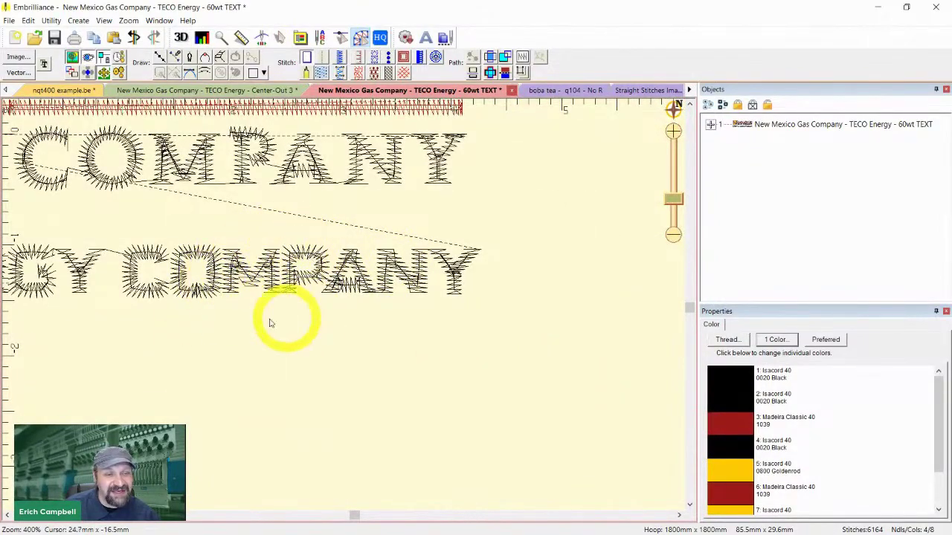
pyautogui.press('d')
pyautogui.moveTo(246, 336); pyautogui.dragTo(339, 358)
pyautogui.scroll(1, 338, 358)
pyautogui.scroll(2, 338, 358)
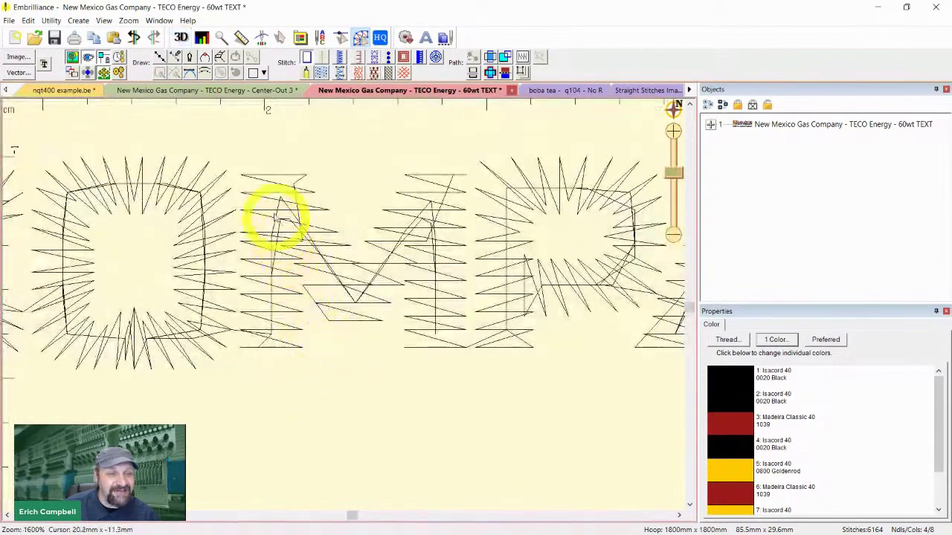
pyautogui.press('d')
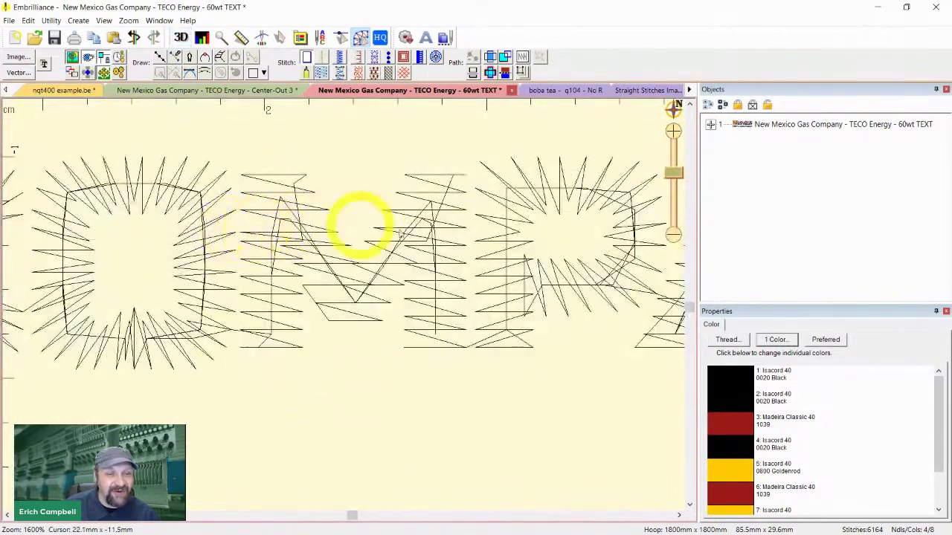
pyautogui.hotkey('ctrl', '3')
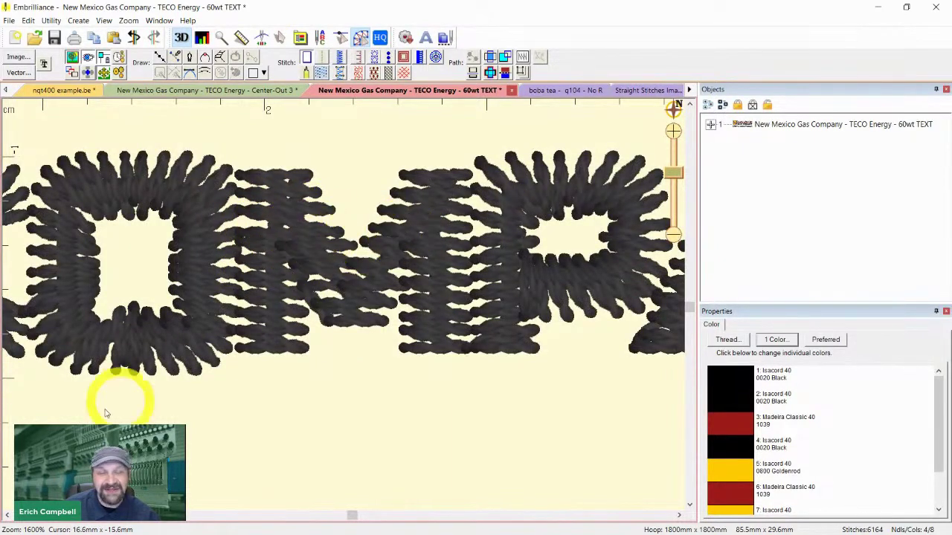
# - Review the whole 60wt small text line in 3D and stitch view, and return to the Center-Out design for comparison
pyautogui.scroll(-1, 346, 399)
pyautogui.moveTo(322, 380); pyautogui.dragTo(488, 371)
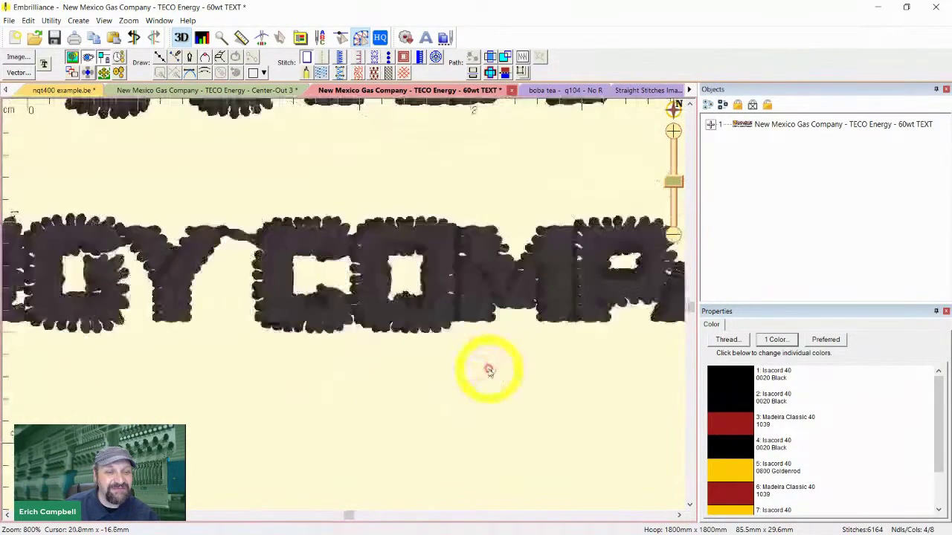
pyautogui.hotkey('ctrl', '3')
pyautogui.scroll(-1, 468, 382)
pyautogui.moveTo(307, 373); pyautogui.dragTo(526, 365)
pyautogui.moveTo(179, 334); pyautogui.dragTo(300, 339)
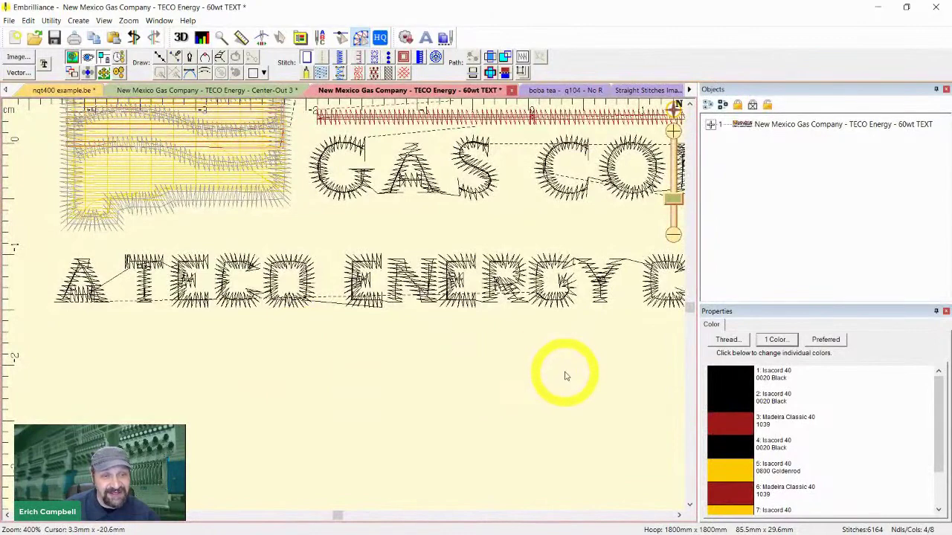
pyautogui.hotkey('ctrl', '3')
pyautogui.hotkey('ctrl', '3')
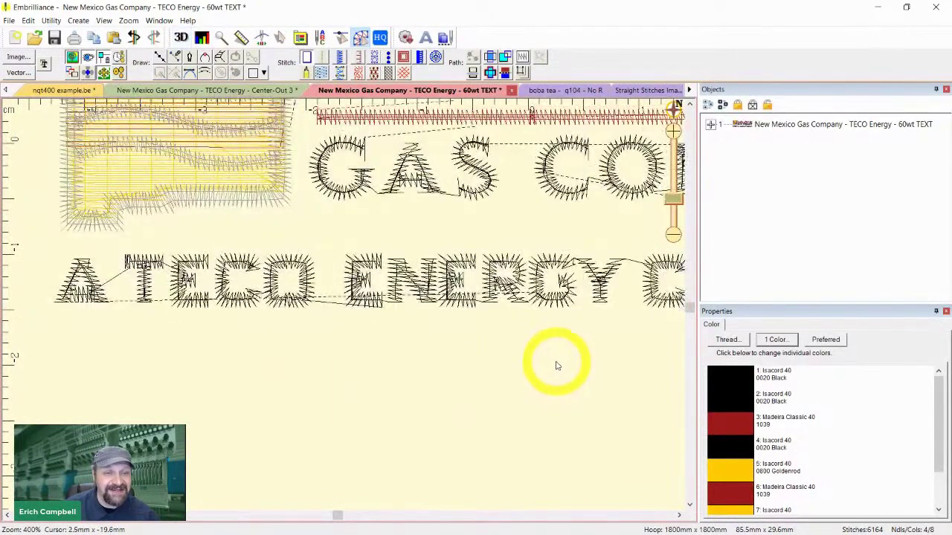
pyautogui.press('1')
pyautogui.hotkey('ctrl', '3')
pyautogui.press('4')
pyautogui.hotkey('ctrl', '3')
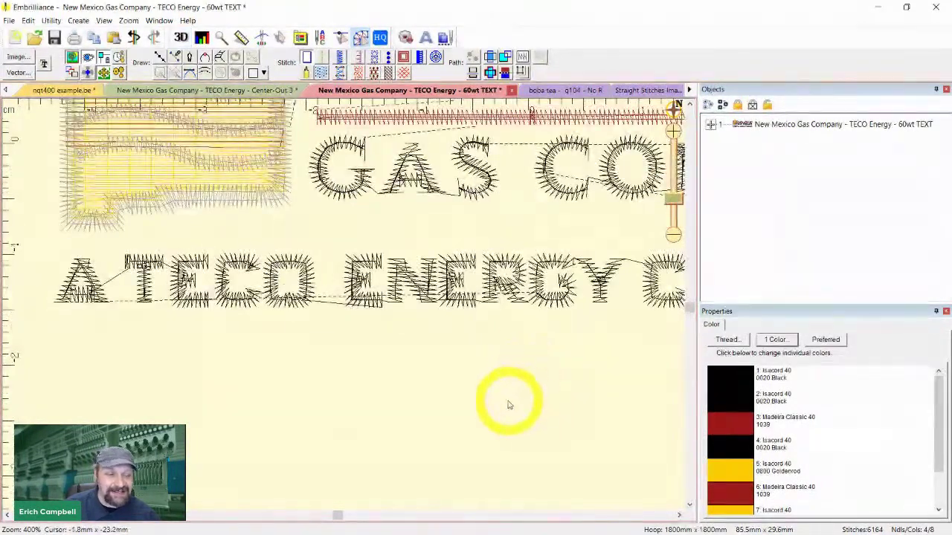
pyautogui.click(240, 90)
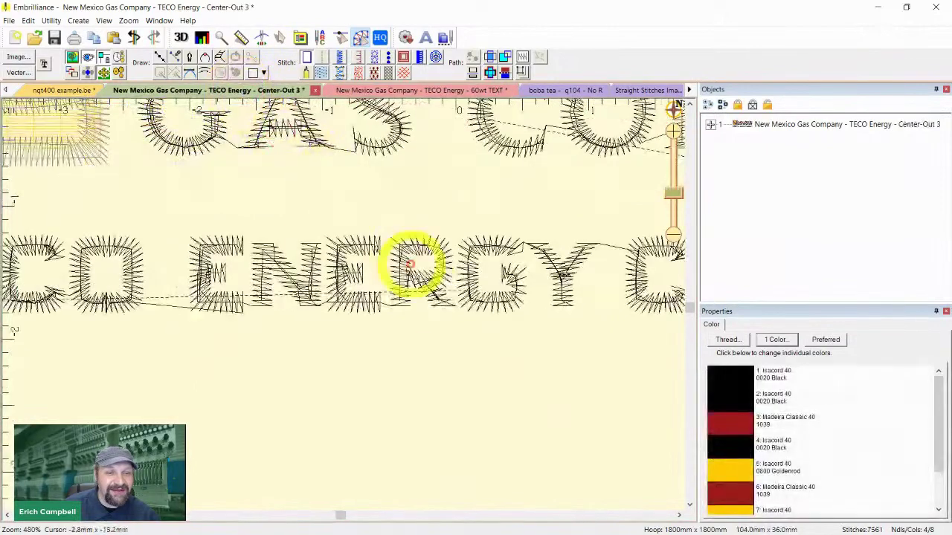
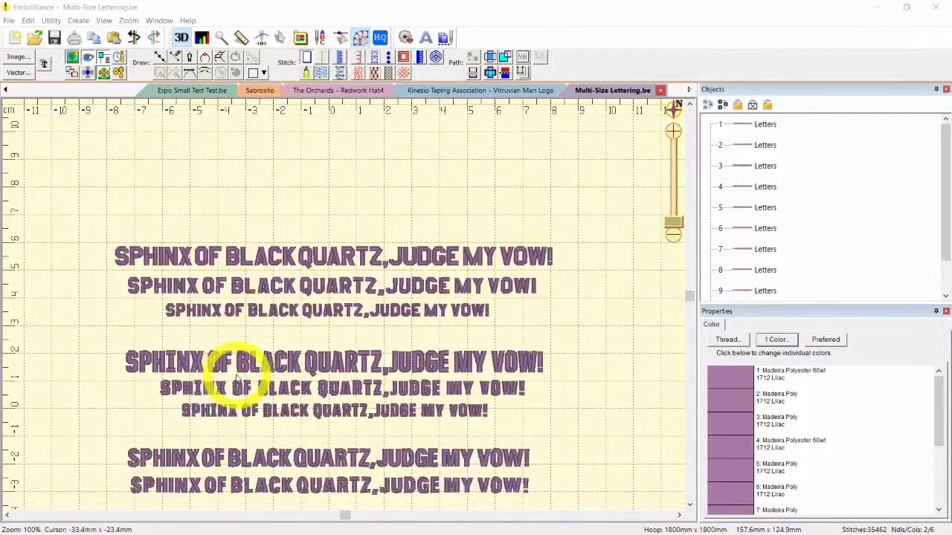
# - Review the upper sets of "SPHINX OF BLACK QUARTZ" sample lines in the Multi-Size Lettering design, enlarged and at overview
pyautogui.scroll(1, 90, 218)
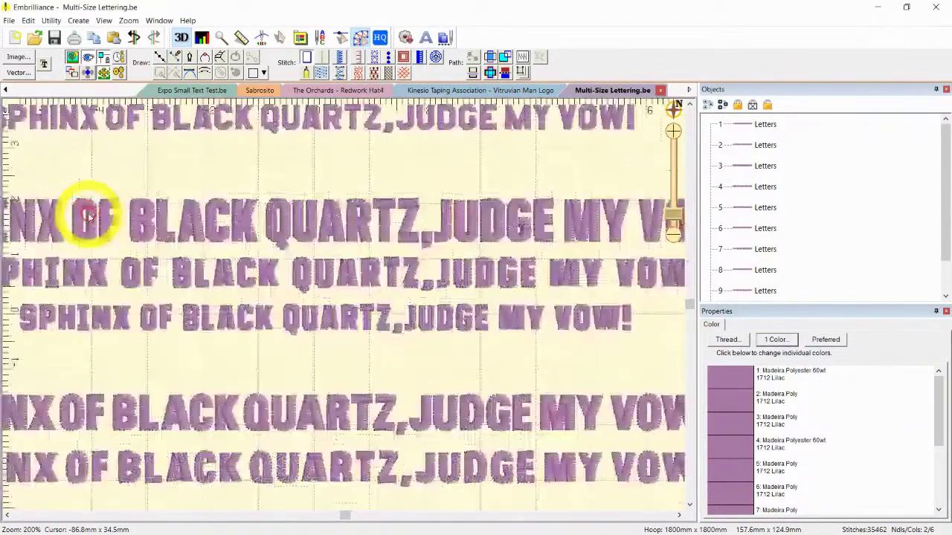
pyautogui.moveTo(117, 223); pyautogui.dragTo(308, 361)
pyautogui.scroll(-1, 313, 362)
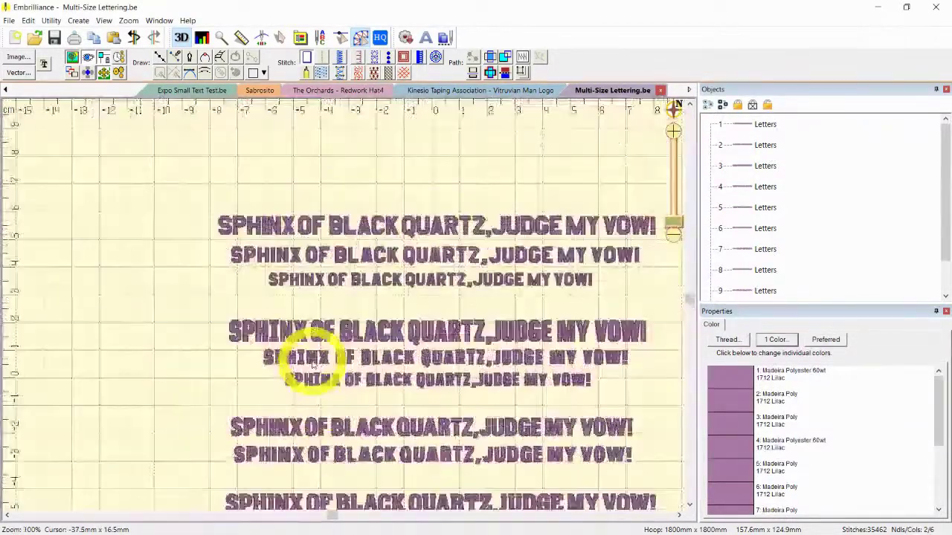
pyautogui.scroll(1, 340, 266)
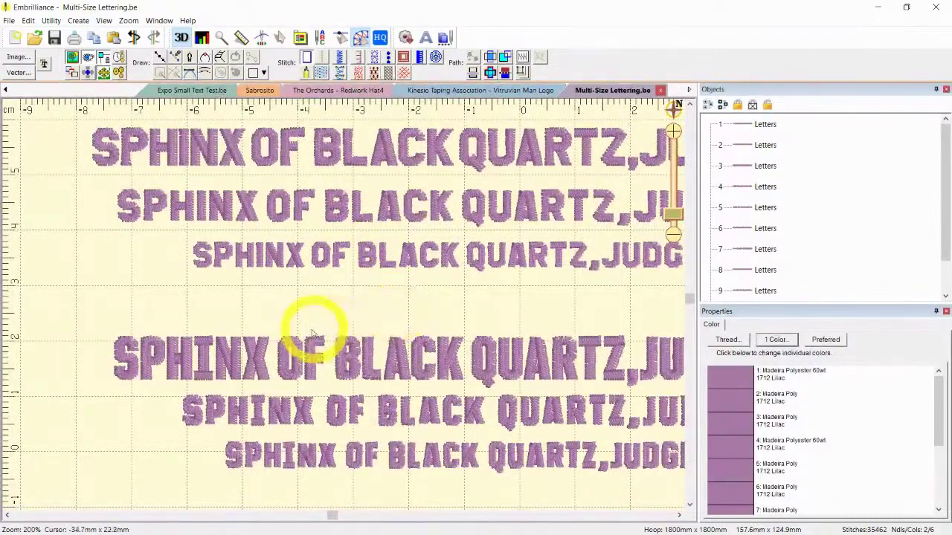
pyautogui.press('d')
pyautogui.scroll(-1, 417, 302)
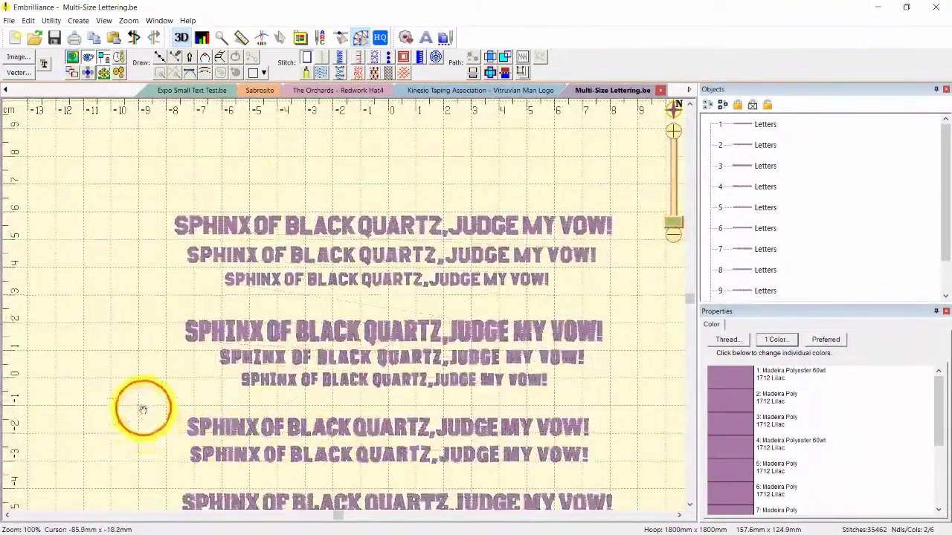
pyautogui.scroll(-2, 148, 383)
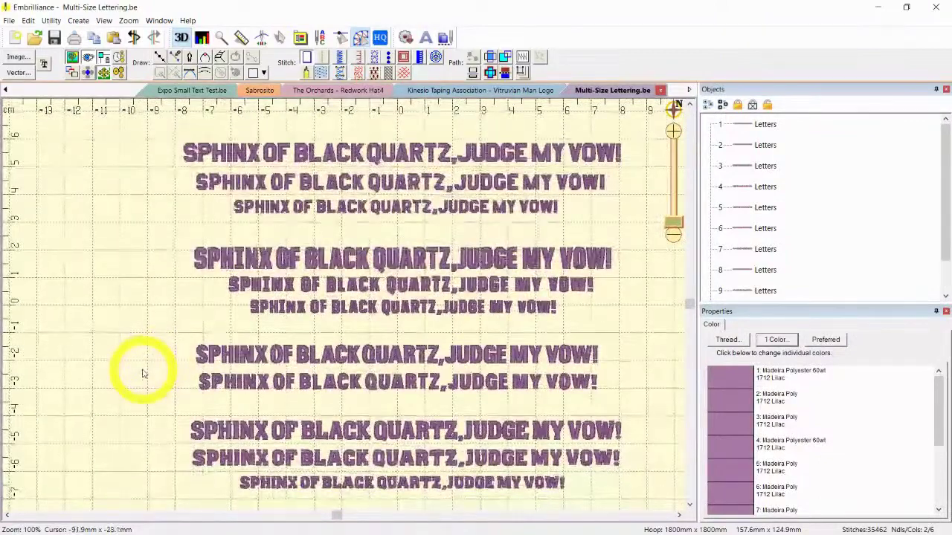
# - Examine the stitch construction of the two-line Merrowly Coast set enlarged, selecting its upper line to check the font
pyautogui.scroll(1, 119, 366)
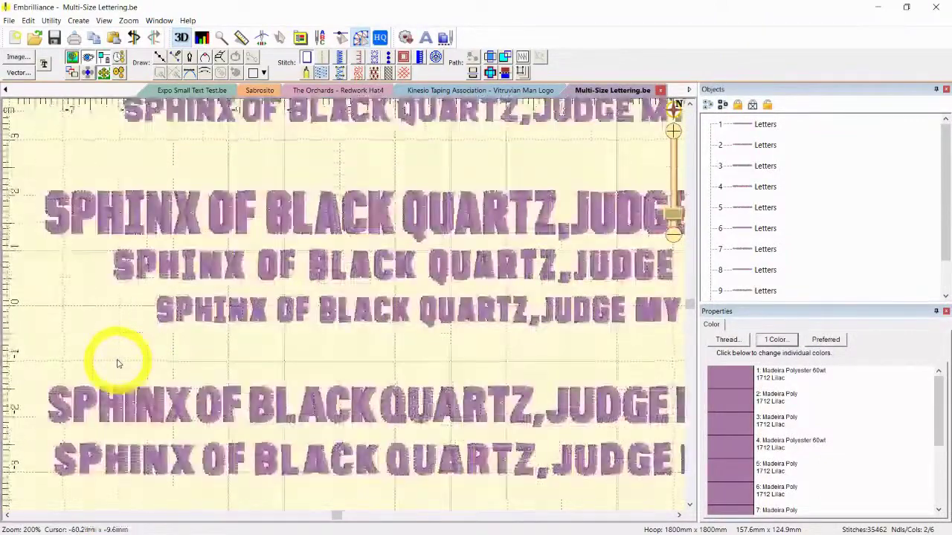
pyautogui.moveTo(107, 372); pyautogui.dragTo(171, 265)
pyautogui.scroll(1, 272, 439)
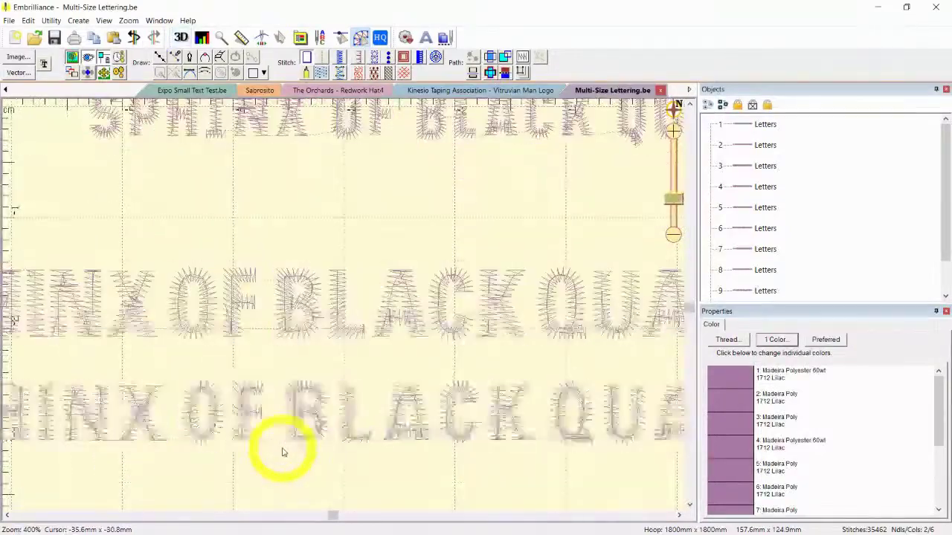
pyautogui.moveTo(204, 381); pyautogui.dragTo(467, 373)
pyautogui.click(374, 325)
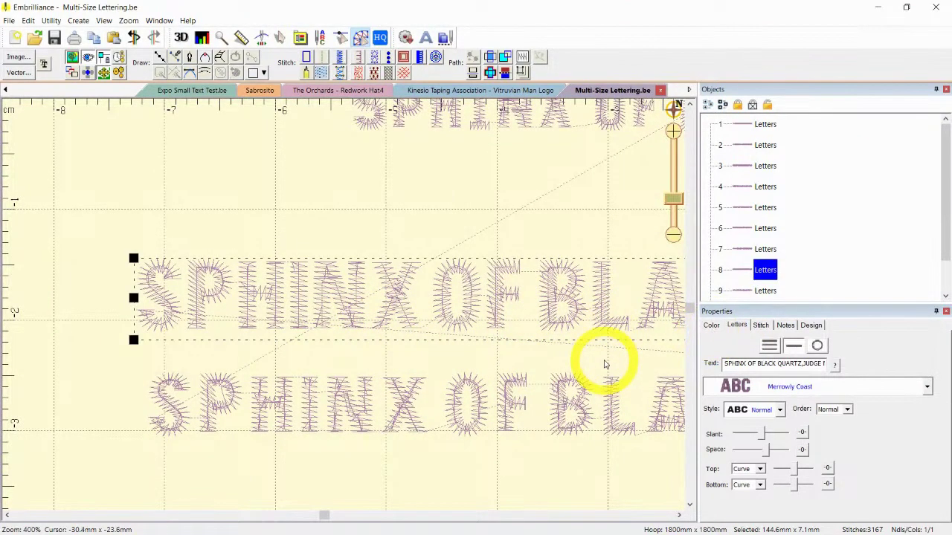
pyautogui.moveTo(597, 362); pyautogui.dragTo(437, 350)
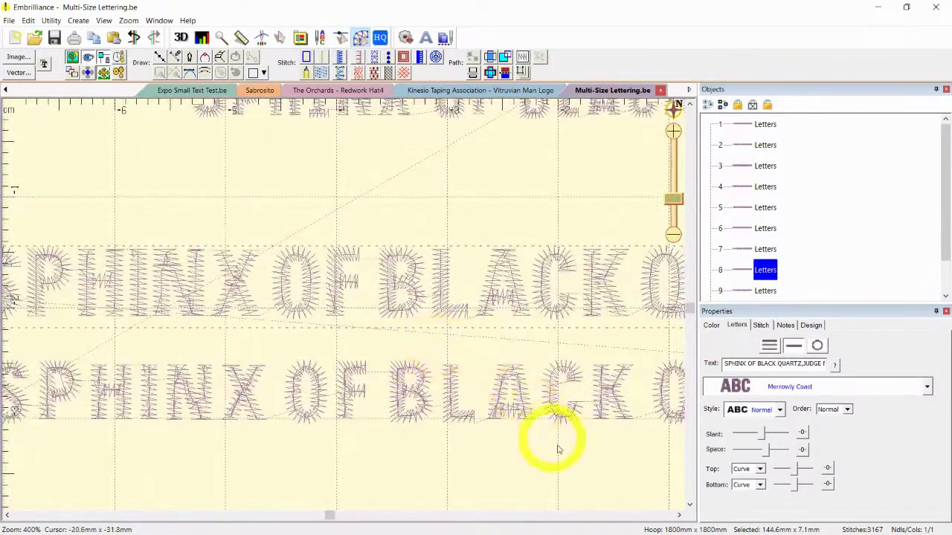
# - Compare both Merrowly Coast lines in 3D and stitch view, selecting the lower line to check its font
pyautogui.press('3')
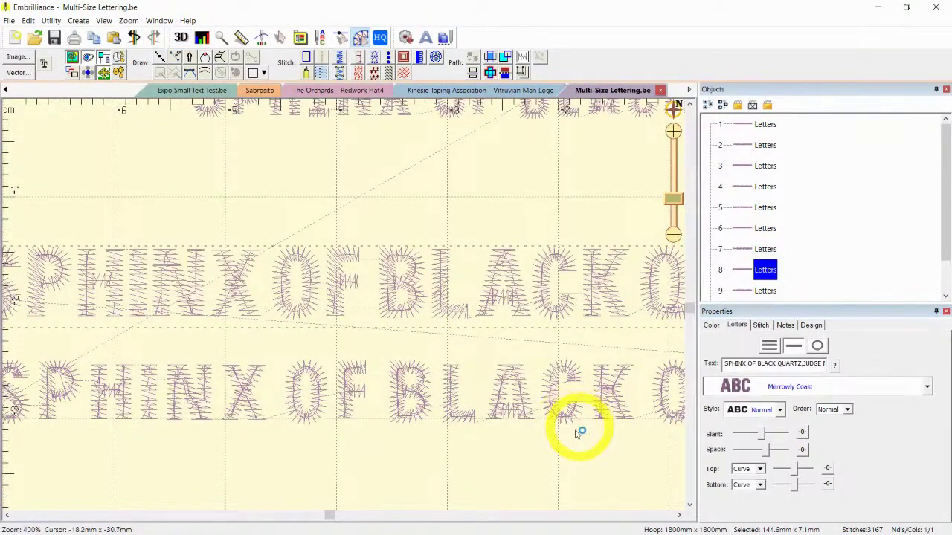
pyautogui.click(556, 448)
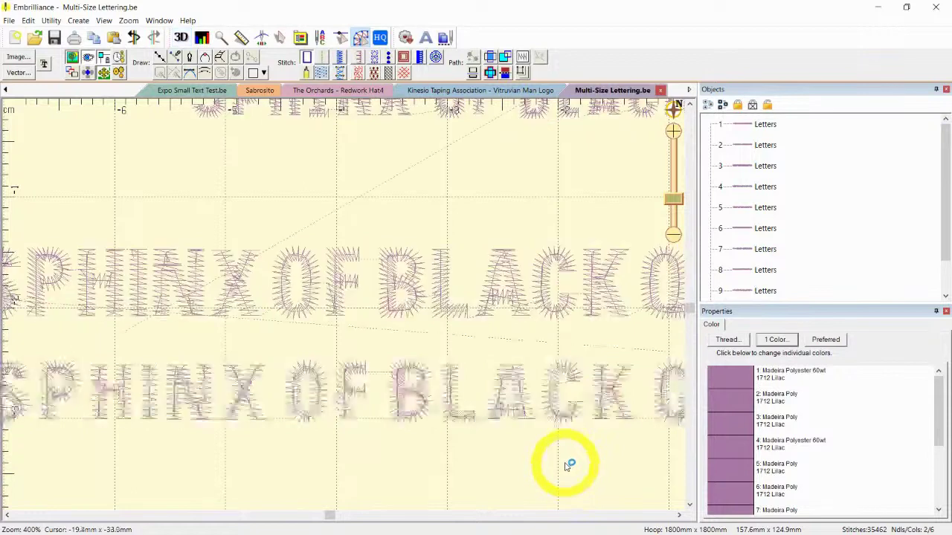
pyautogui.click(574, 413)
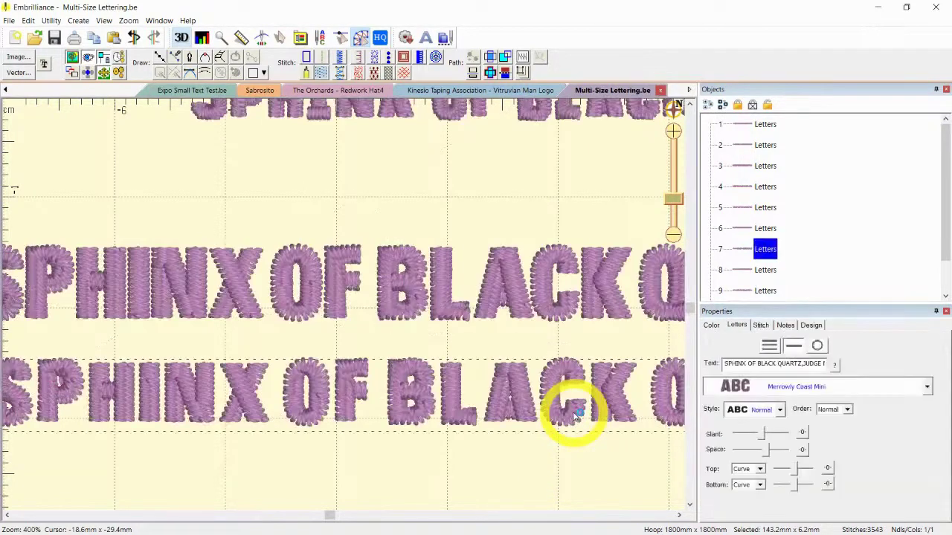
pyautogui.click(535, 460)
pyautogui.scroll(1, 519, 379)
pyautogui.scroll(-1, 526, 405)
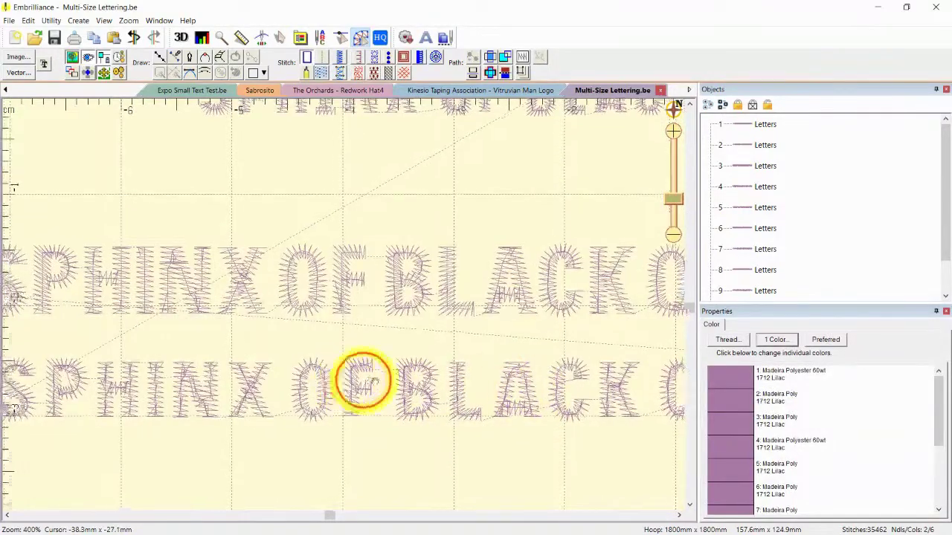
pyautogui.scroll(-1, 365, 377)
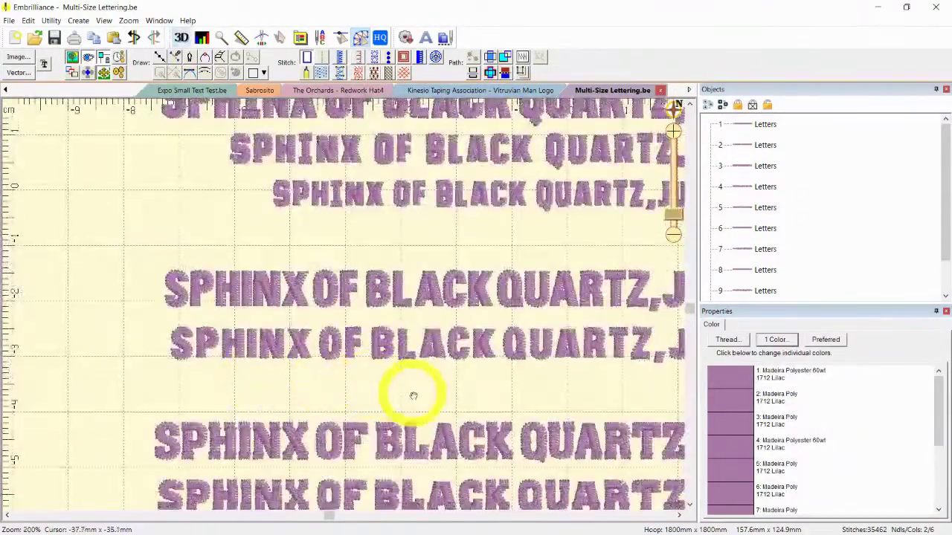
pyautogui.moveTo(414, 393); pyautogui.dragTo(446, 393)
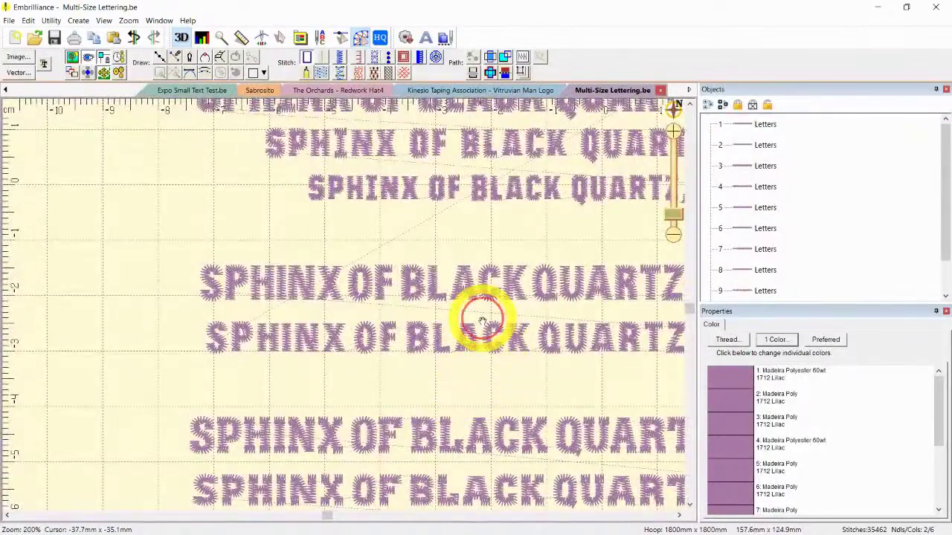
# - Examine the underlay and stitch spacing of "OF BLAC" in both Merrowly Coast lines at 800% zoom
pyautogui.scroll(2, 489, 329)
pyautogui.press('3')
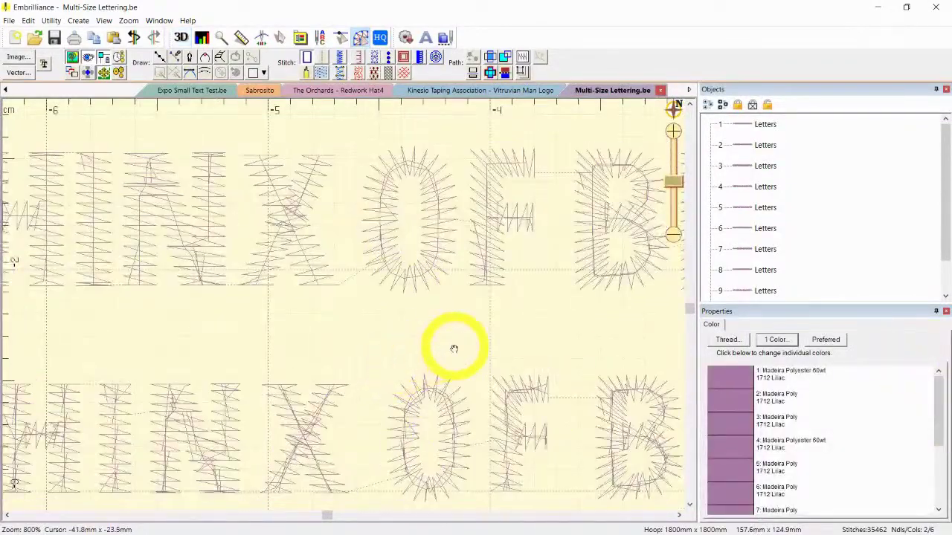
pyautogui.moveTo(495, 344); pyautogui.dragTo(201, 339)
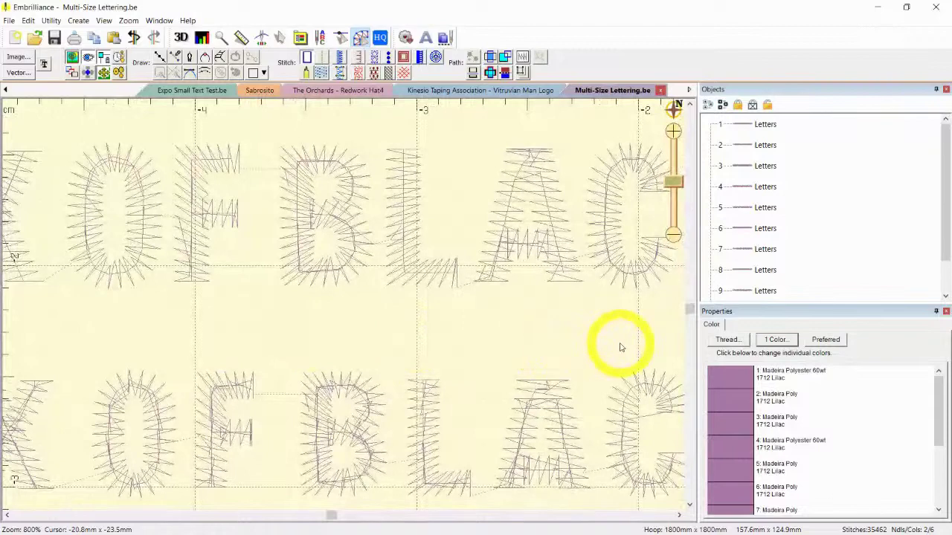
pyautogui.press('3')
pyautogui.press('3')
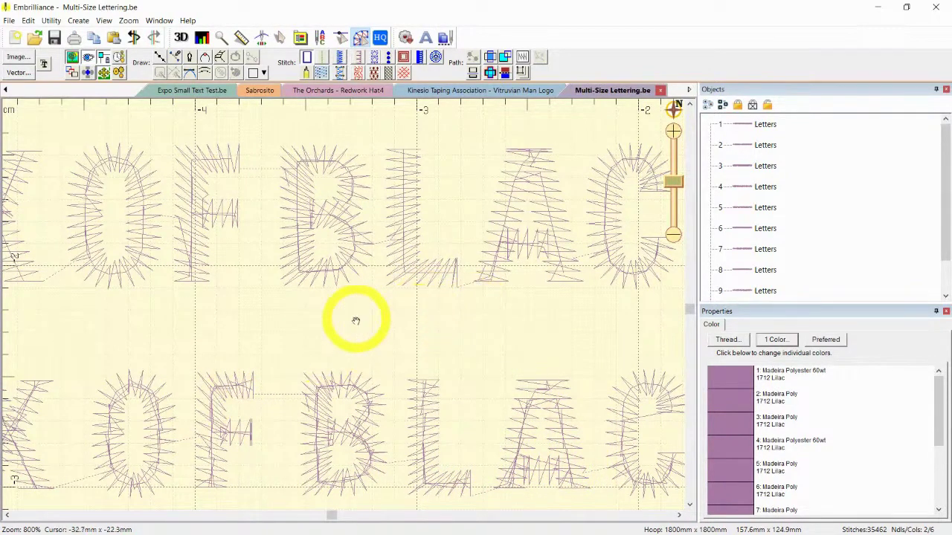
pyautogui.moveTo(354, 320)
pyautogui.mouseDown()
pyautogui.moveTo(382, 327)
pyautogui.moveTo(367, 328)
pyautogui.mouseUp()
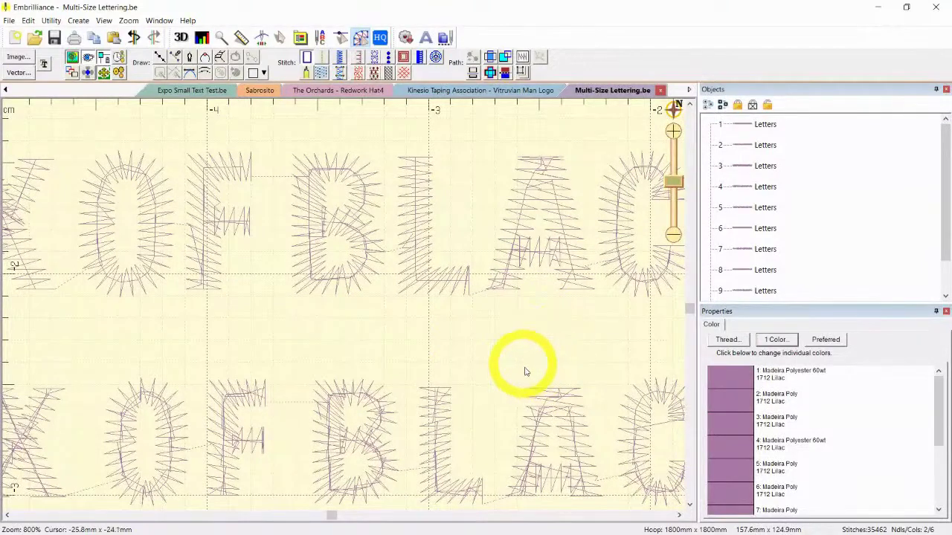
# - Return to the 3D overview of all sample sets and identify the lower line of the two-line set
pyautogui.press('-')
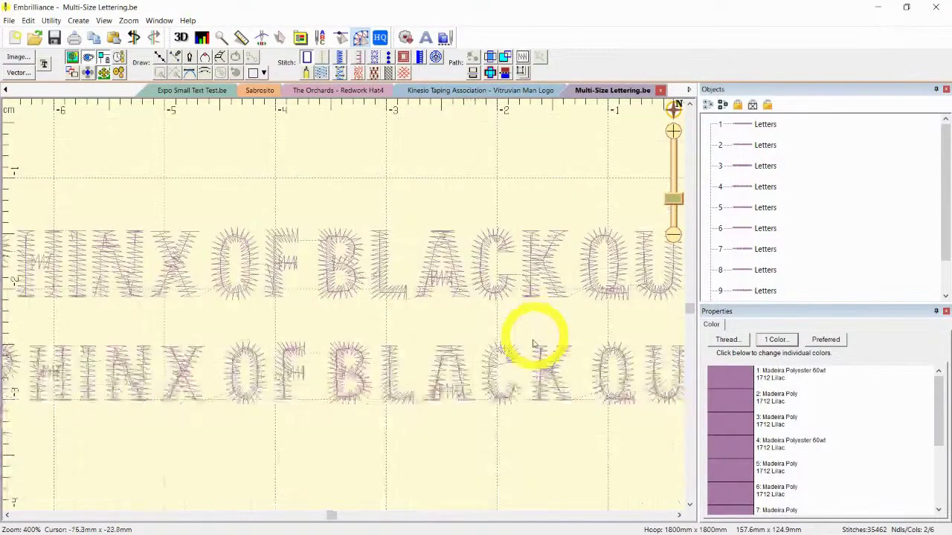
pyautogui.press('d')
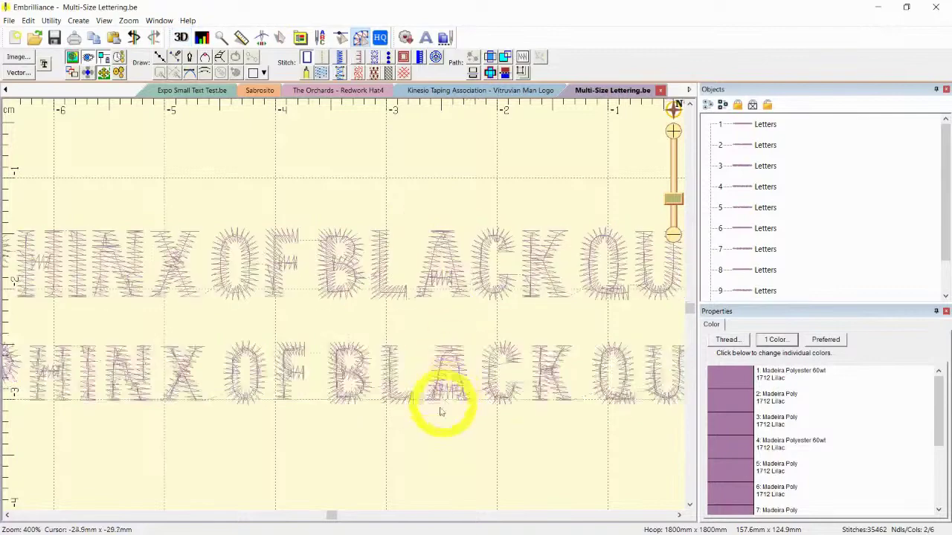
pyautogui.hotkey('ctrl', '-')
pyautogui.hotkey('ctrl', '-')
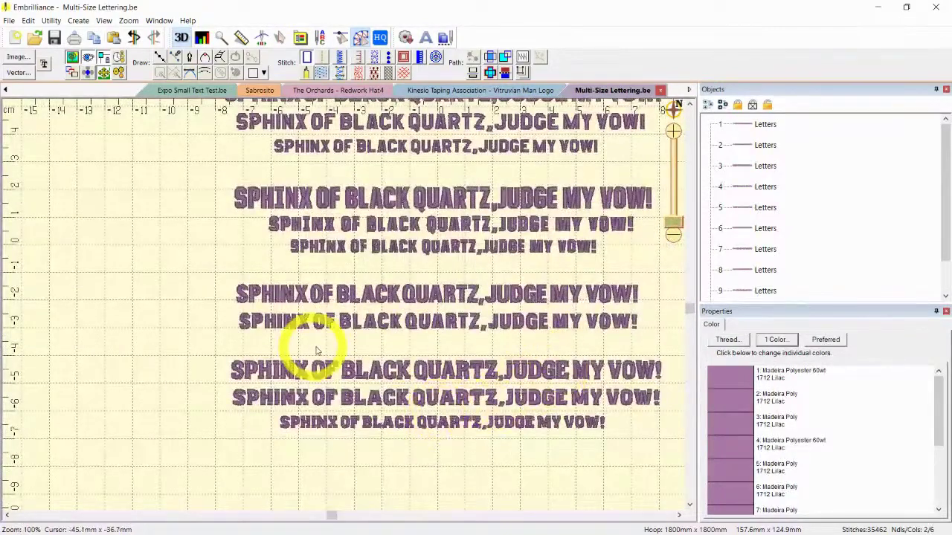
pyautogui.click(313, 324)
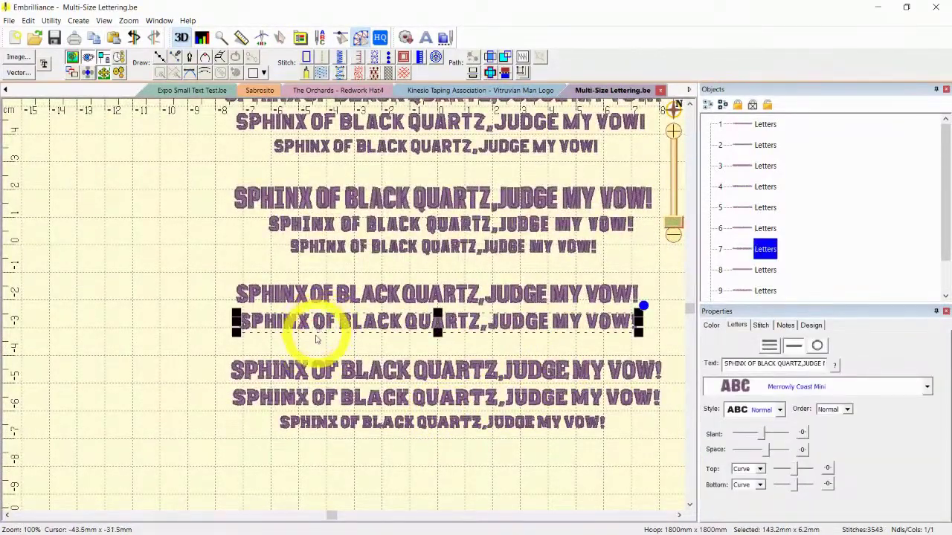
pyautogui.click(350, 334)
# - Measure the height of the B of "BLACK" in the Merrowly Coast Mini line, and return to the overview
pyautogui.hotkey('ctrl', '+')
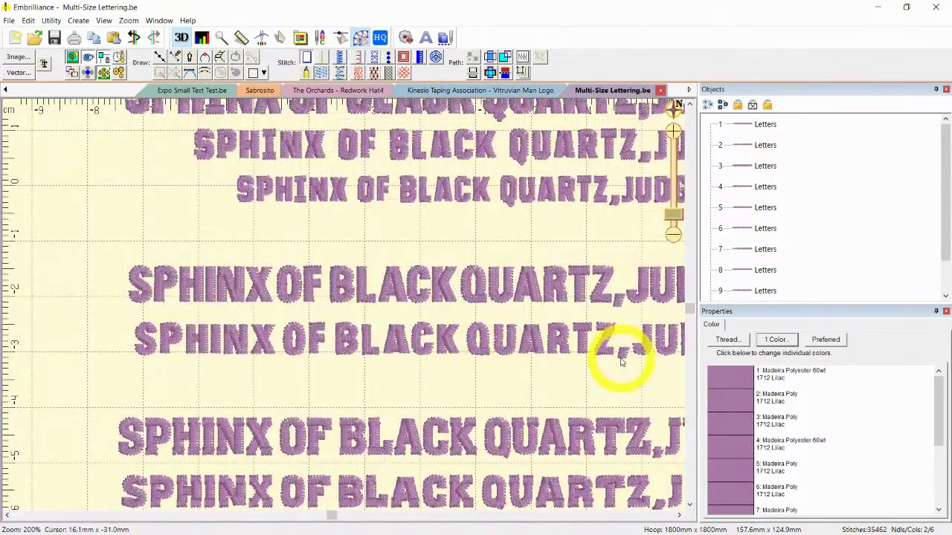
pyautogui.hotkey('ctrl', '+')
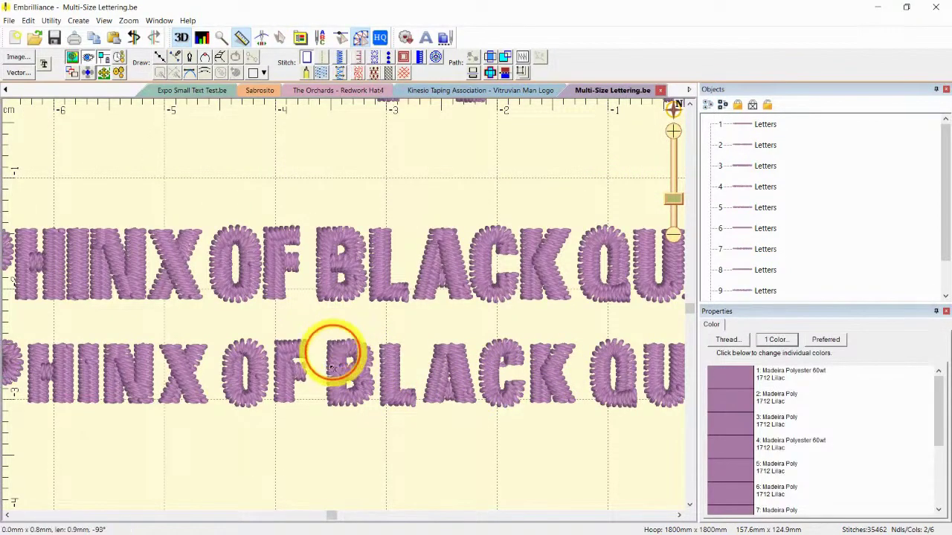
pyautogui.moveTo(332, 368); pyautogui.dragTo(329, 402)
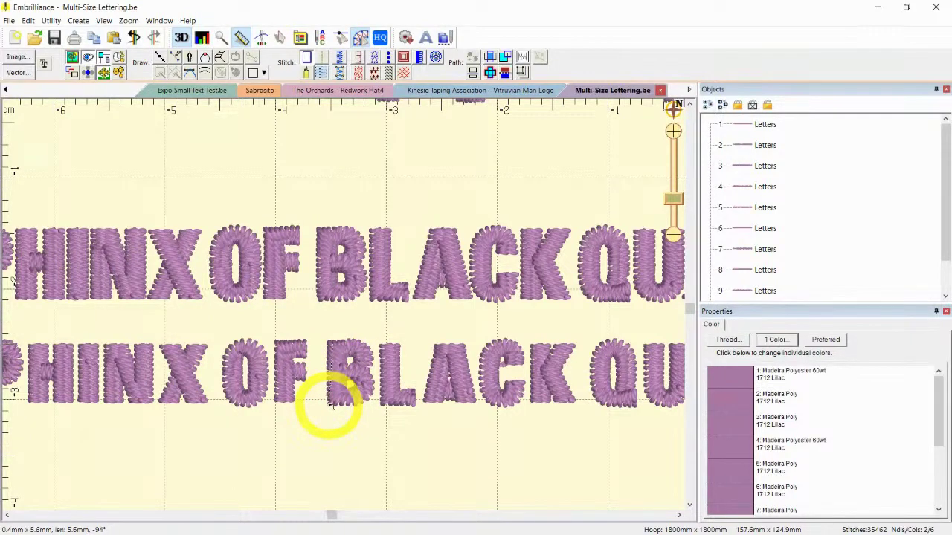
pyautogui.hotkey('ctrl', '-')
pyautogui.hotkey('ctrl', '-')
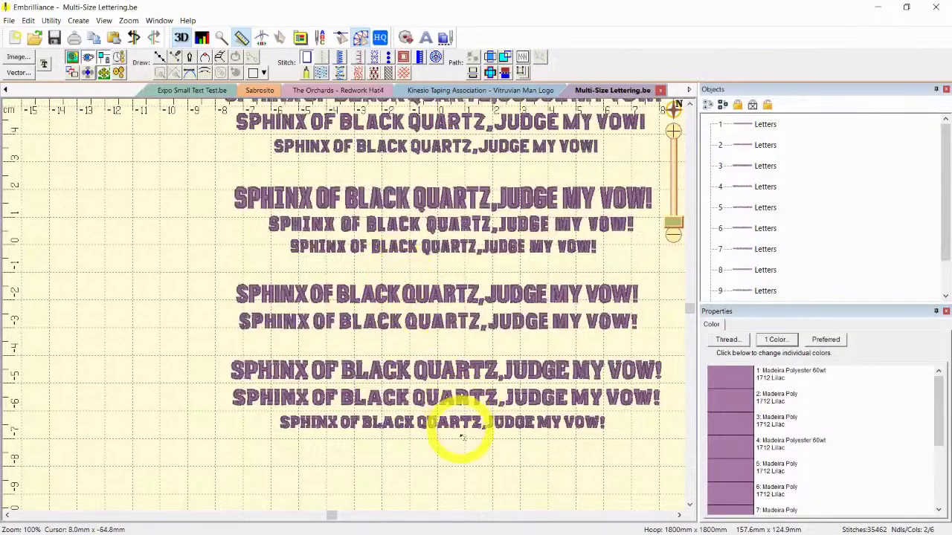
# - Examine the bottom three-line set at 400% in stitch view and 3D, selecting its lines in object selection mode
pyautogui.click(279, 37)
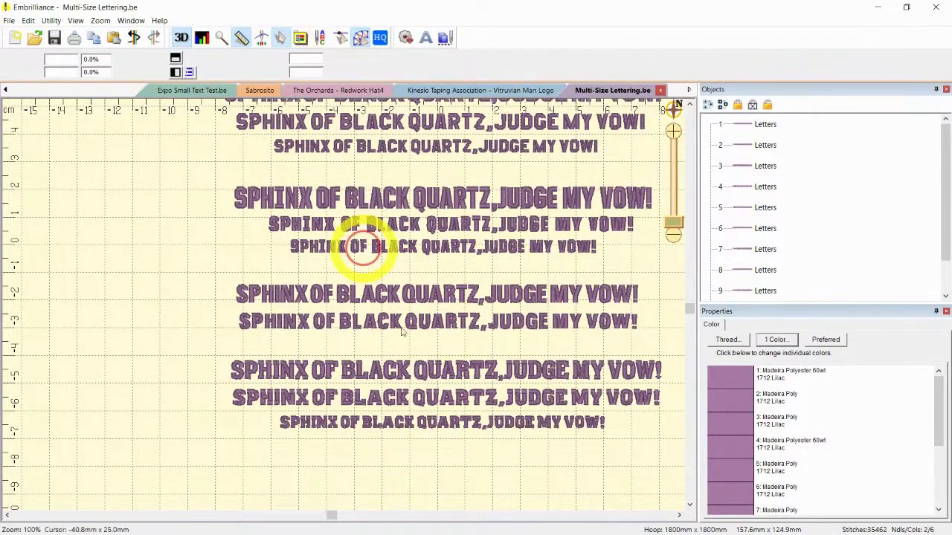
pyautogui.scroll(2, 414, 387)
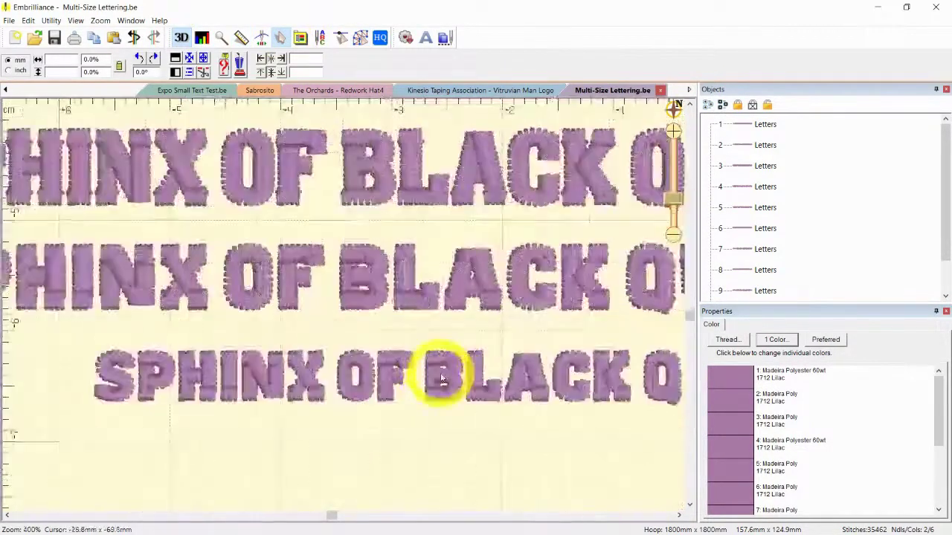
pyautogui.press('3')
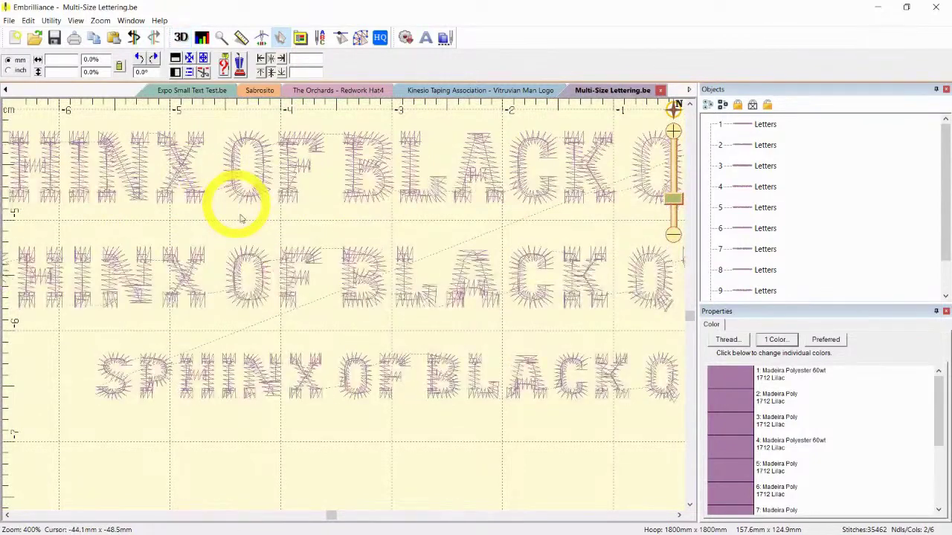
pyautogui.press('3')
pyautogui.click(376, 183)
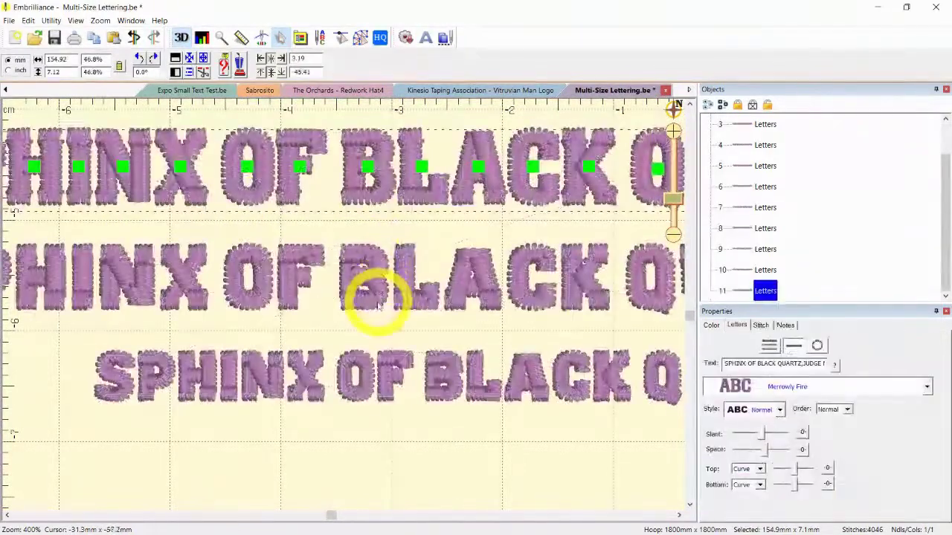
pyautogui.click(380, 276)
pyautogui.click(456, 378)
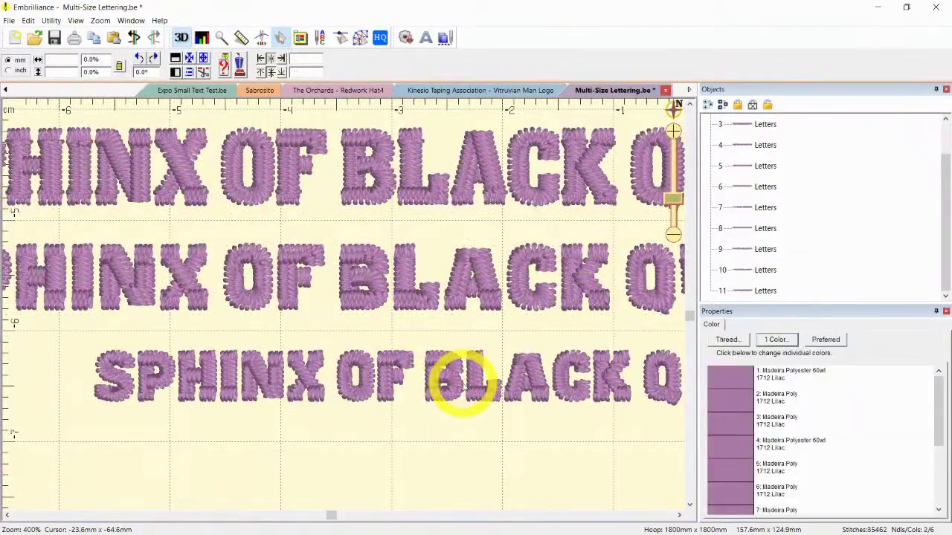
# - Compare the stitch paths of the bottom set's three sizes, and check the largest line's Merrowly Fire font in 3D
pyautogui.press('3')
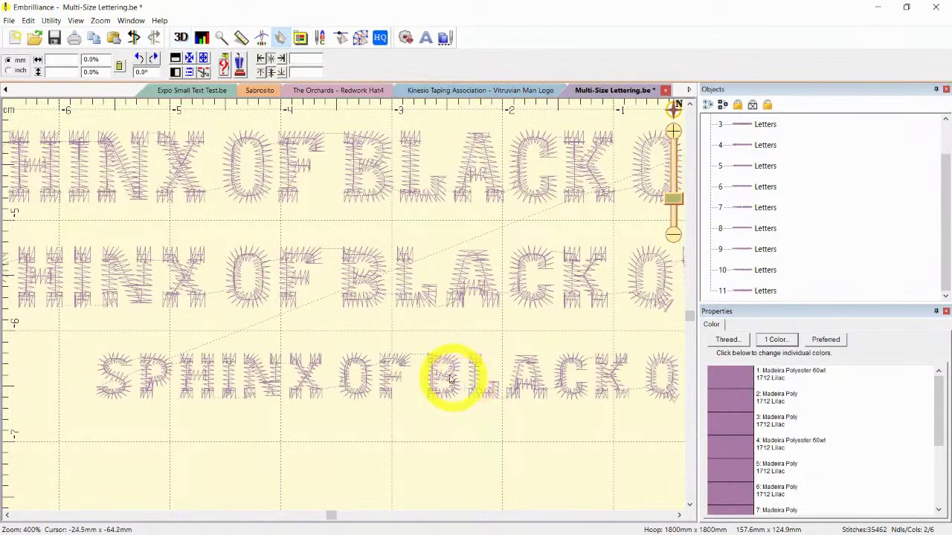
pyautogui.click(350, 149)
pyautogui.press('3')
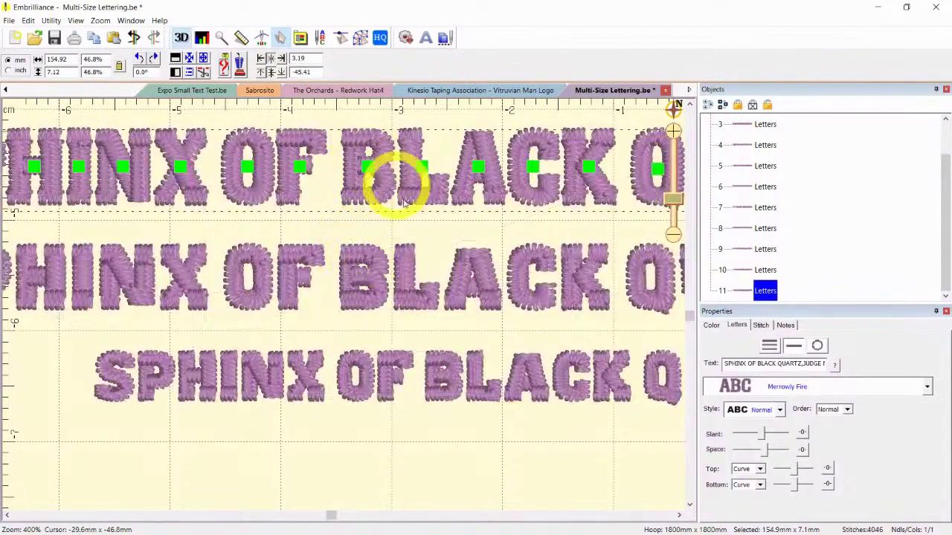
pyautogui.click(416, 240)
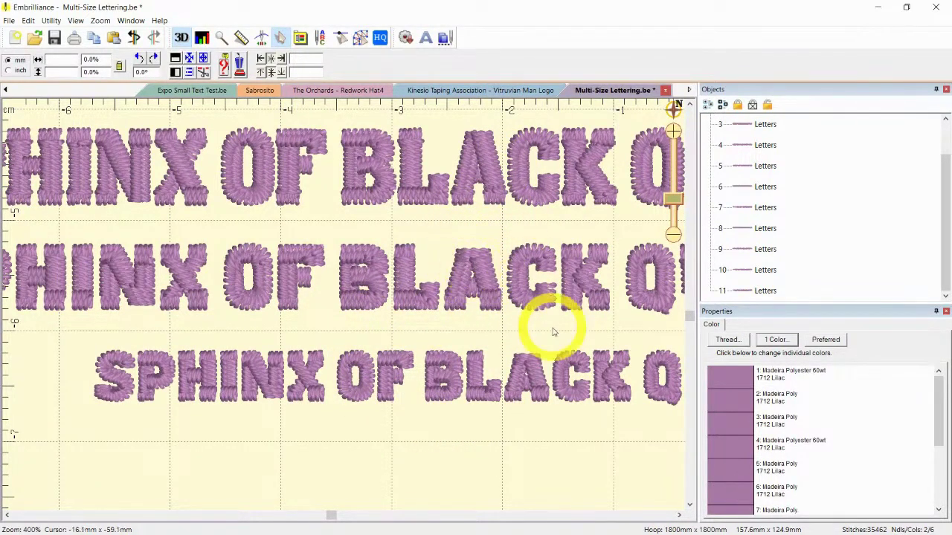
# - Return to the 100% 3D overview of the sample sets and centre the bottom three-line set
pyautogui.press('3')
pyautogui.press('t')
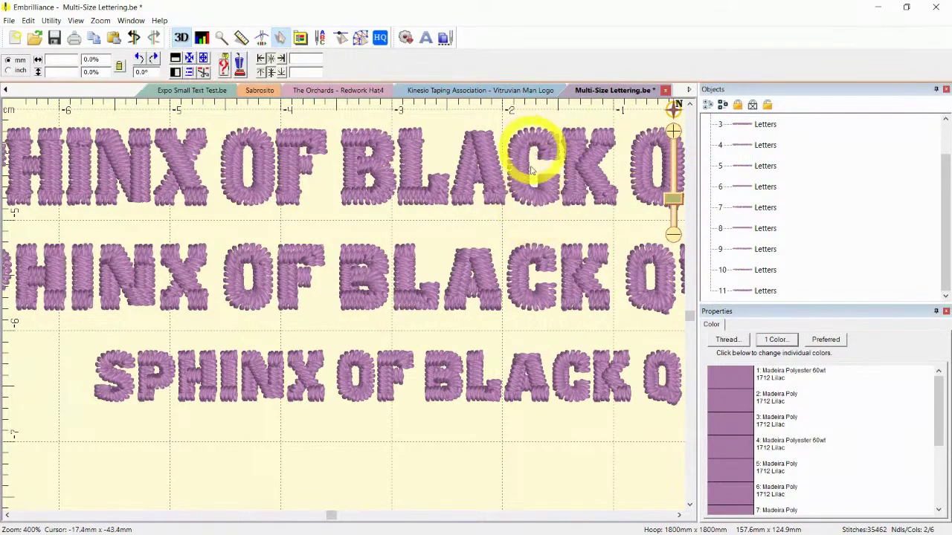
pyautogui.press('1')
pyautogui.click(553, 439)
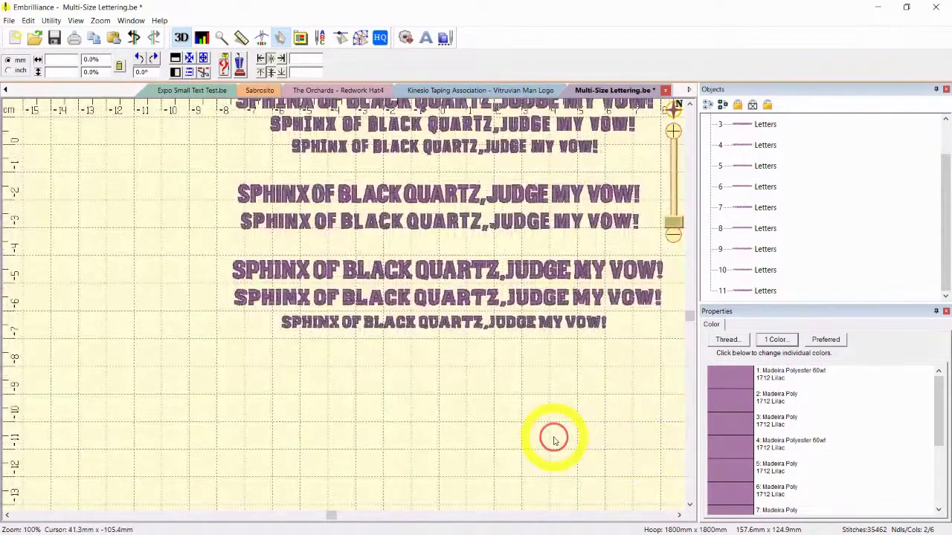
pyautogui.moveTo(560, 418); pyautogui.dragTo(458, 423)
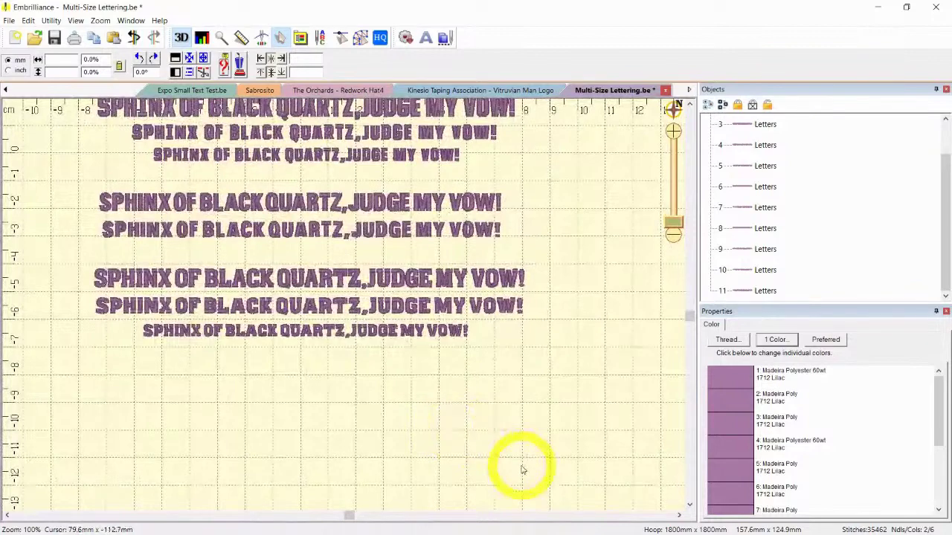
# - Examine the word "QUARTZ" in the bottom set at 400% and 800%, comparing its stitch paths with the 3D rendering
pyautogui.scroll(2, 522, 470)
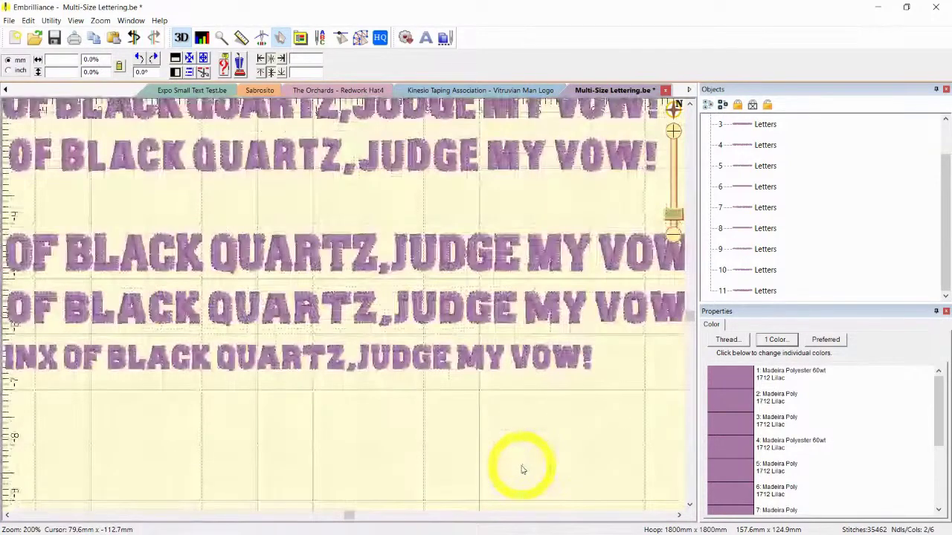
pyautogui.scroll(2, 336, 431)
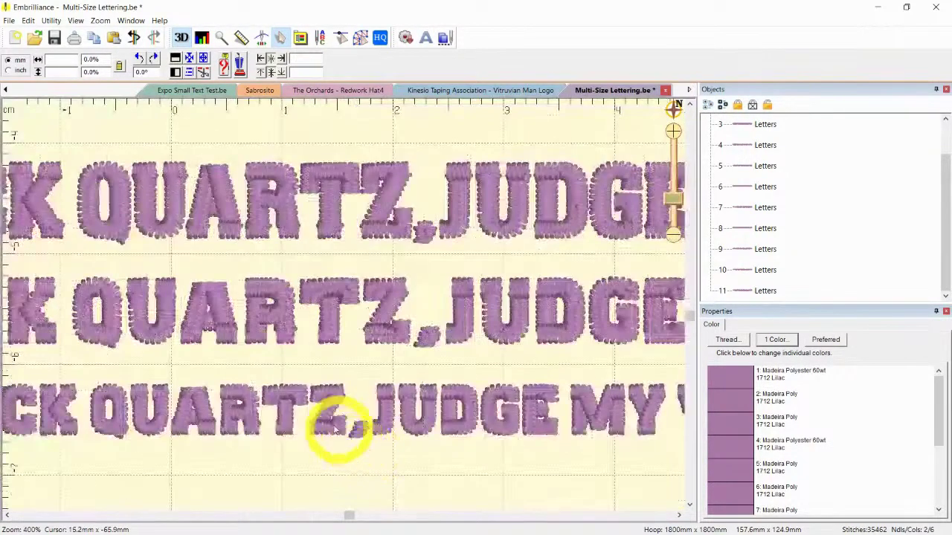
pyautogui.scroll(2, 294, 380)
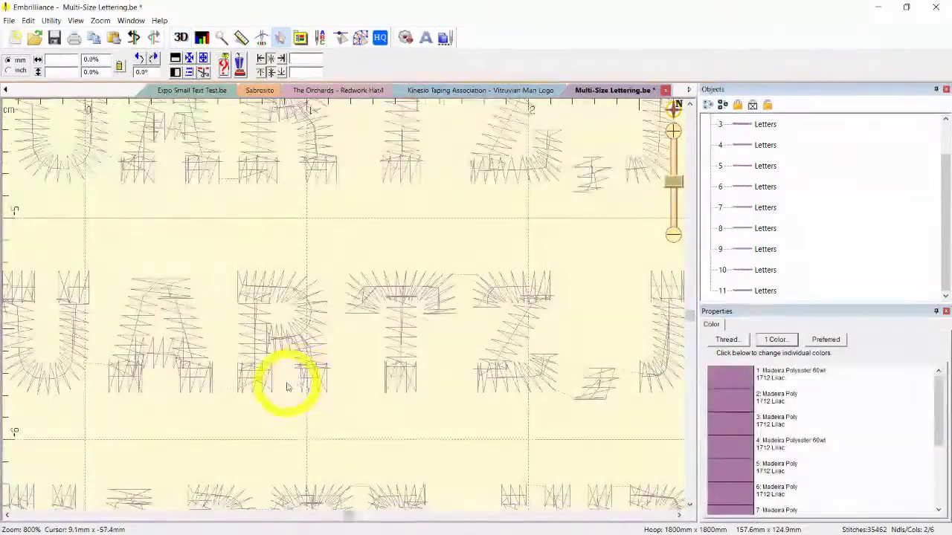
pyautogui.scroll(-2, 309, 274)
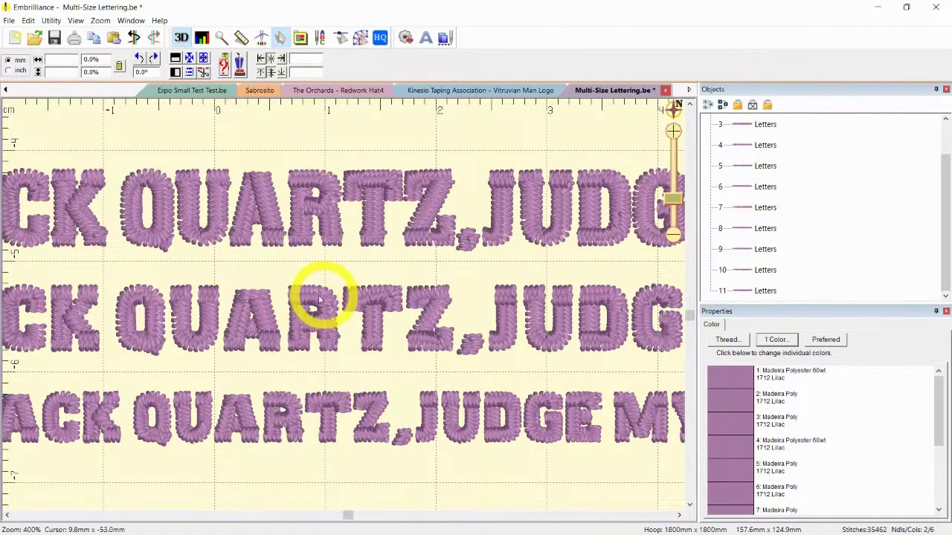
pyautogui.press('d')
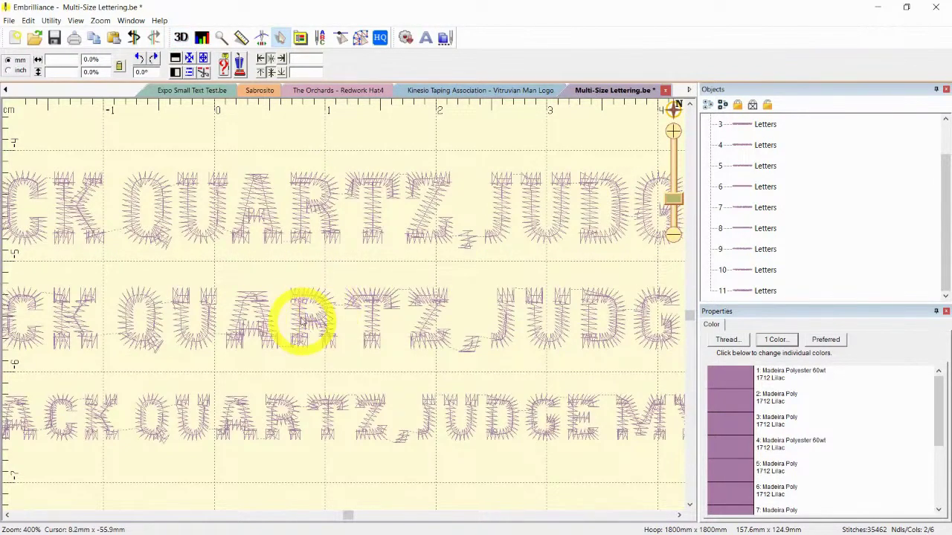
pyautogui.moveTo(240, 267); pyautogui.dragTo(305, 250)
pyautogui.scroll(2, 305, 253)
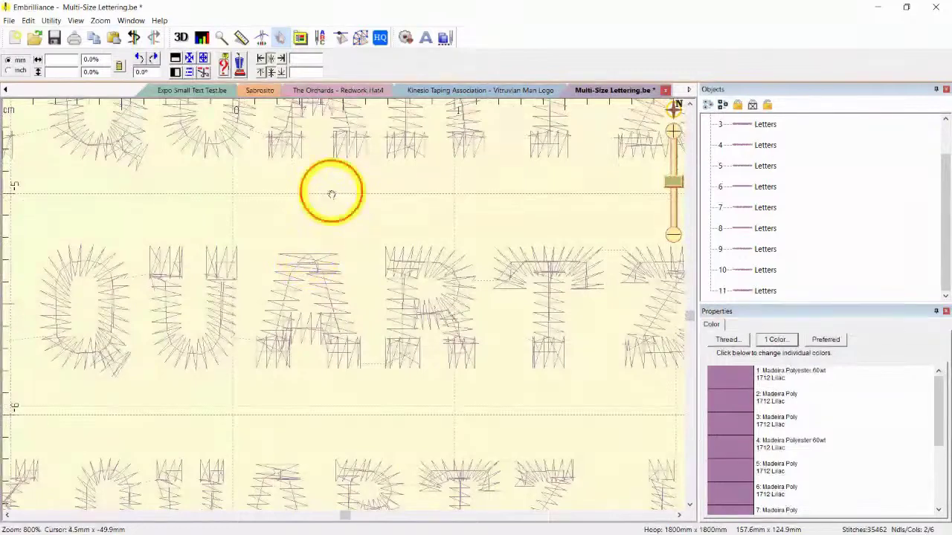
pyautogui.click(284, 186)
pyautogui.scroll(-2, 296, 193)
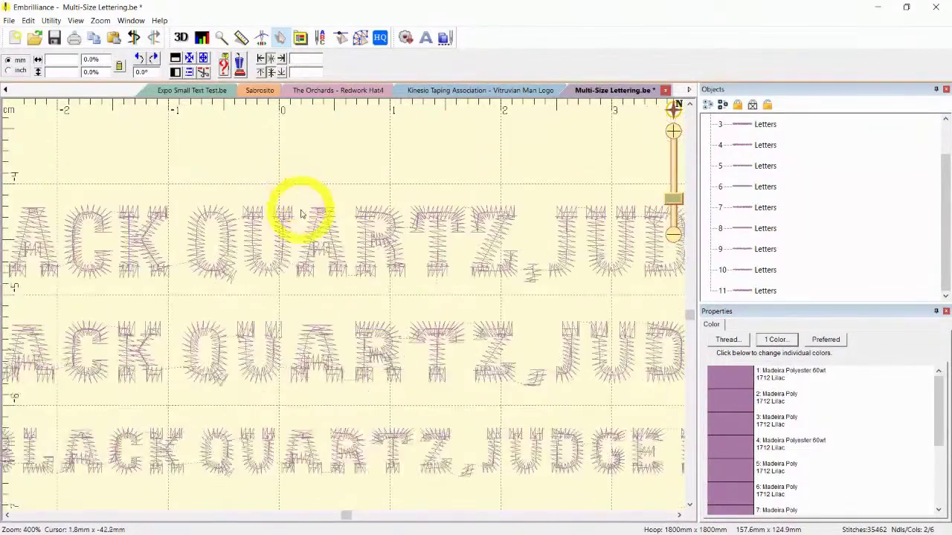
# - Check the stitch density and satin underlay settings of the bottom set's largest line, and compare the set in 3D and stitch view
pyautogui.click(327, 230)
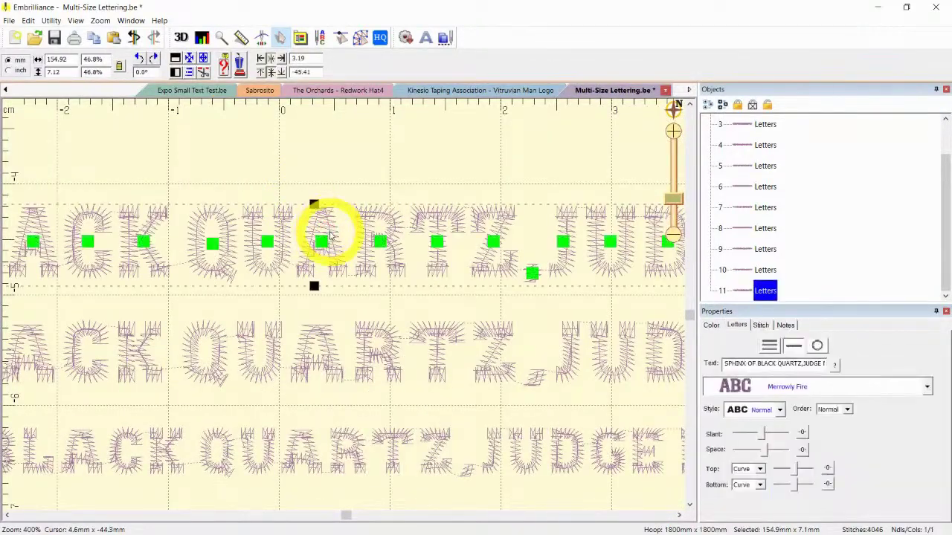
pyautogui.click(759, 326)
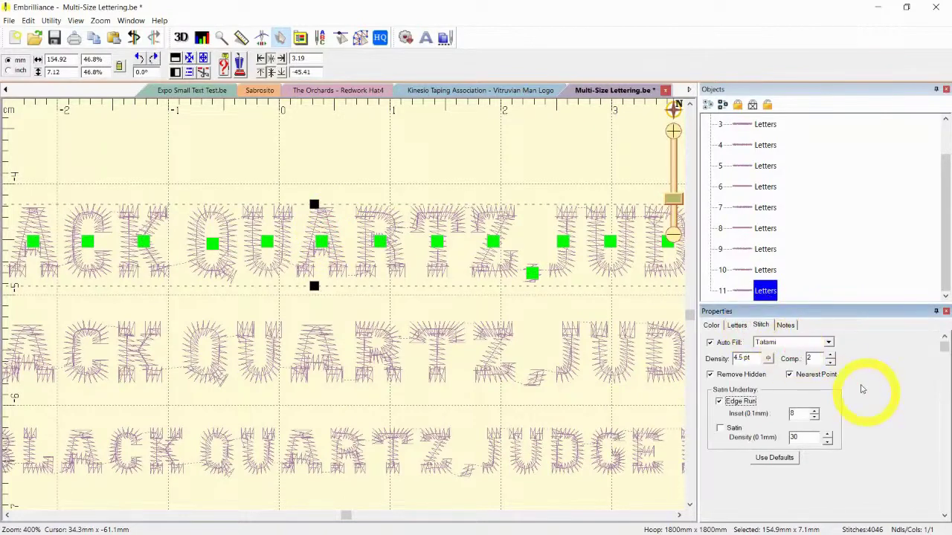
pyautogui.click(350, 176)
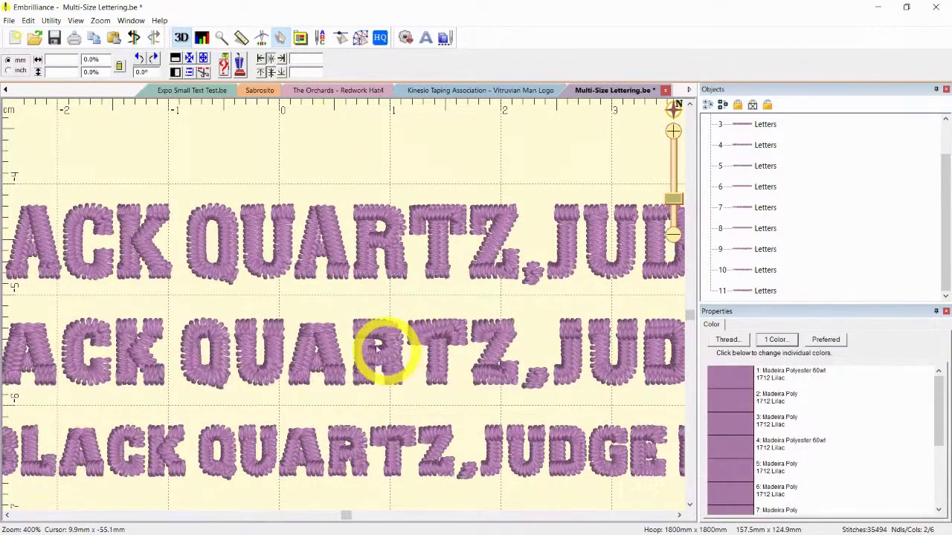
pyautogui.press('3')
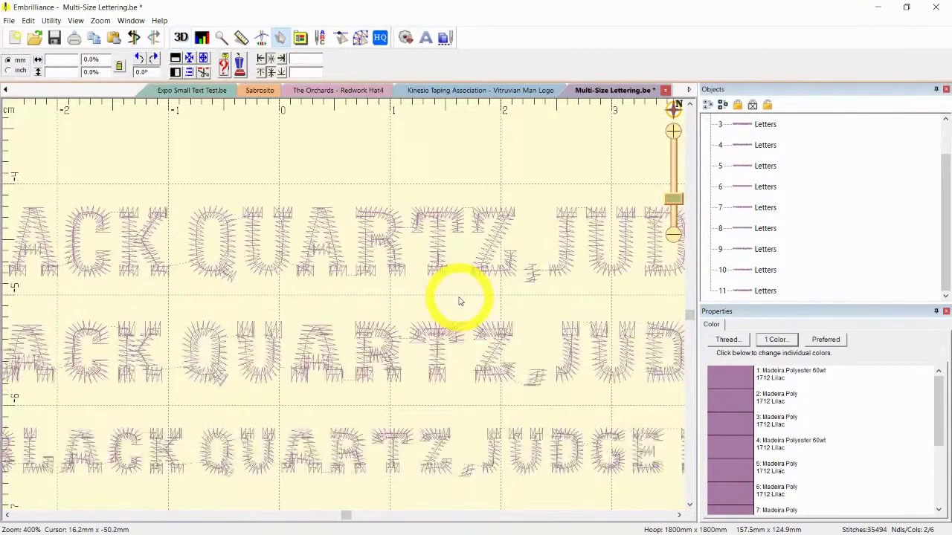
pyautogui.press('3')
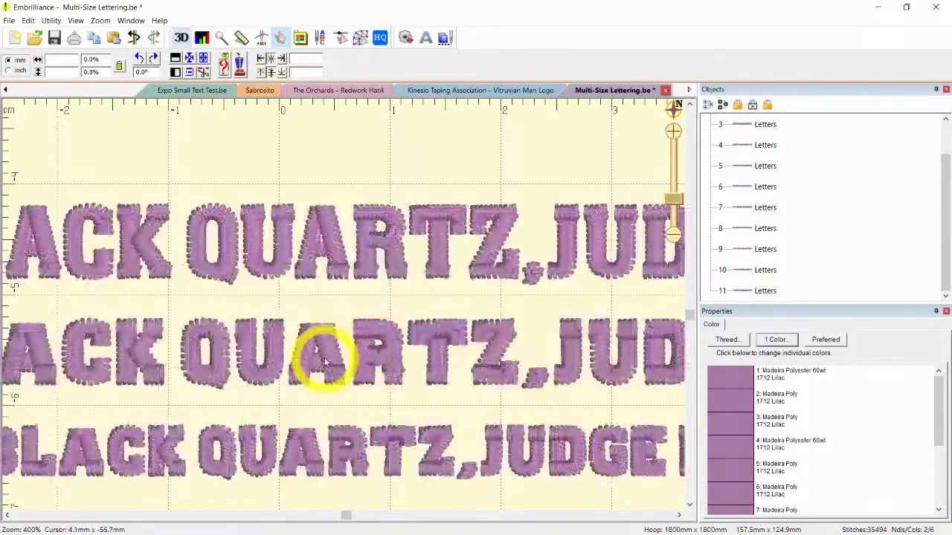
# - Identify the font of the bottom set's middle line, and examine the smallest line's "QUARTZ" stitch paths at 800%
pyautogui.click(323, 361)
pyautogui.press('3')
pyautogui.moveTo(313, 410); pyautogui.dragTo(370, 270)
pyautogui.press('3')
pyautogui.press('+')
pyautogui.press('3')
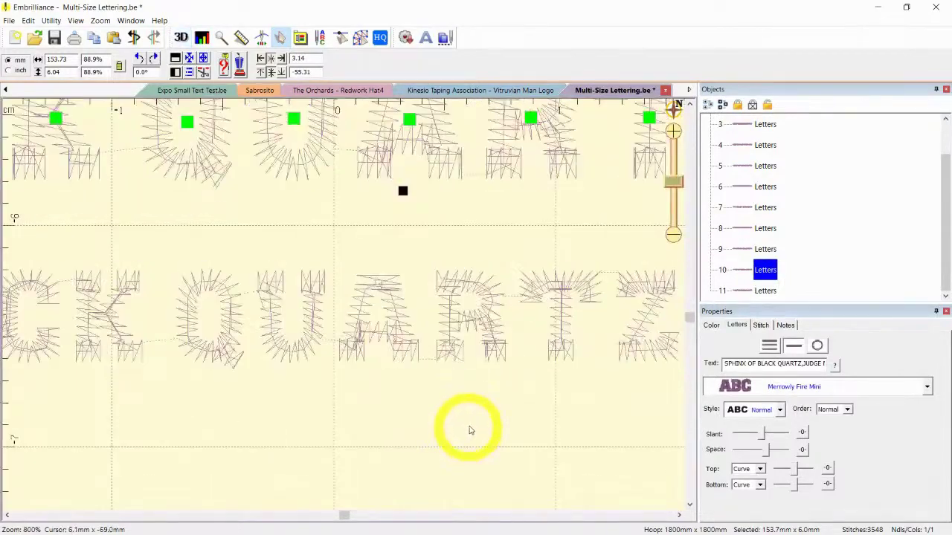
pyautogui.press('+')
pyautogui.press('-')
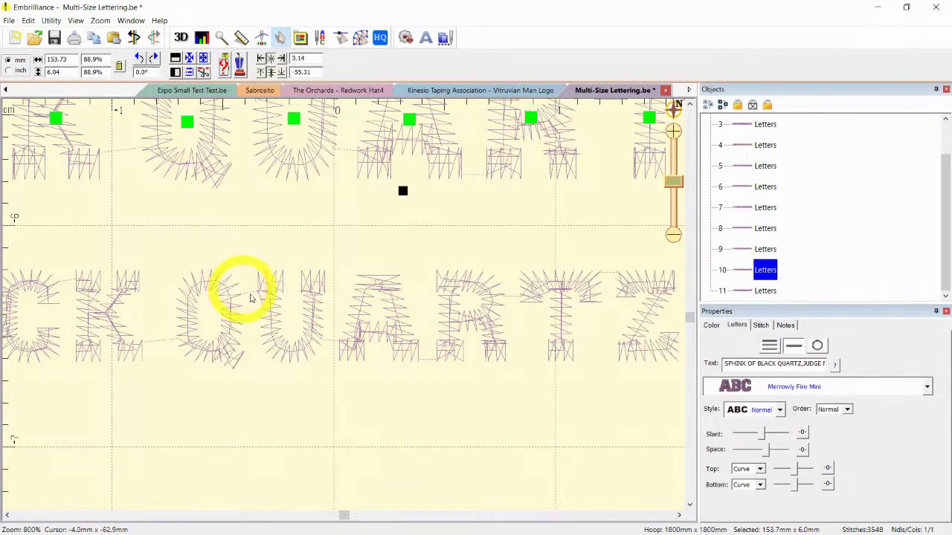
# - Inspect the smallest line's "BLACK QUARTZ" letters in 3D at 800%, and return to stitch view at 400%
pyautogui.press('3')
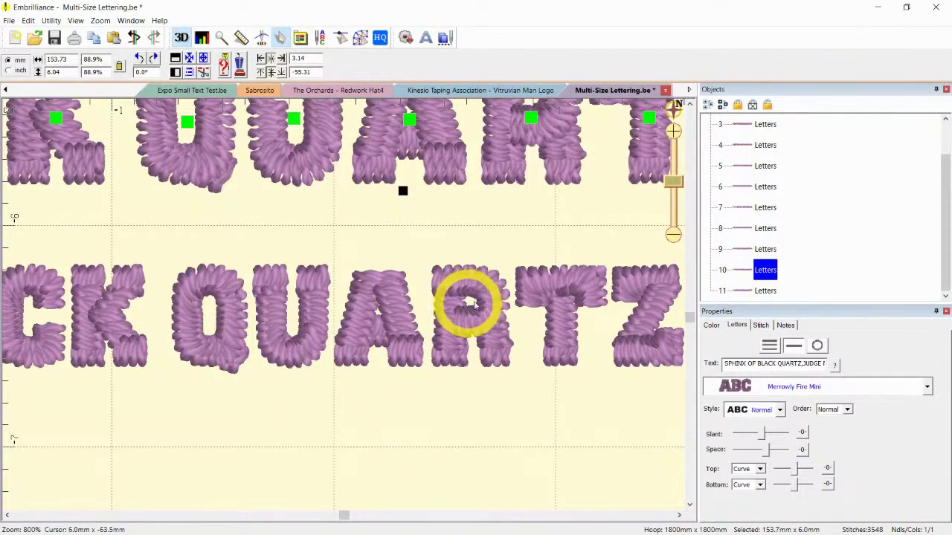
pyautogui.moveTo(296, 410); pyautogui.dragTo(476, 422)
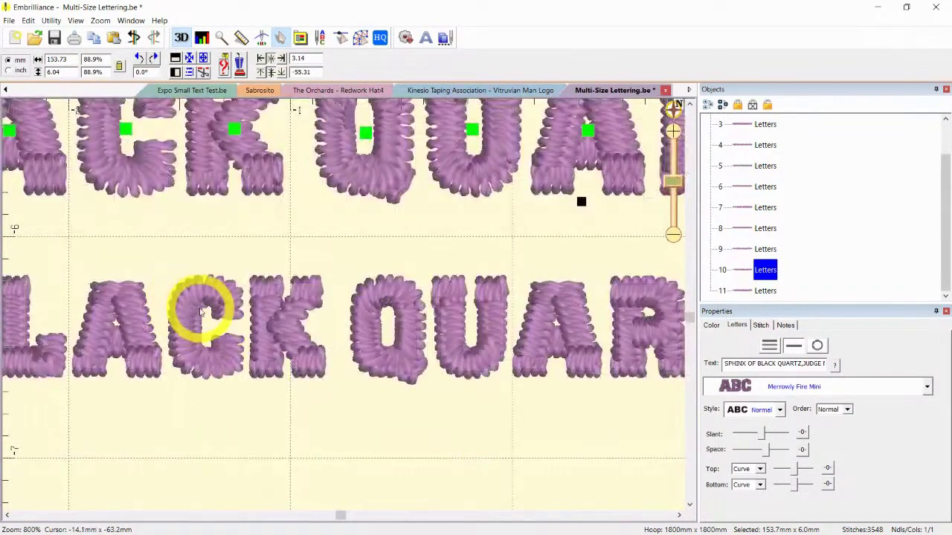
pyautogui.press('3')
pyautogui.press('-')
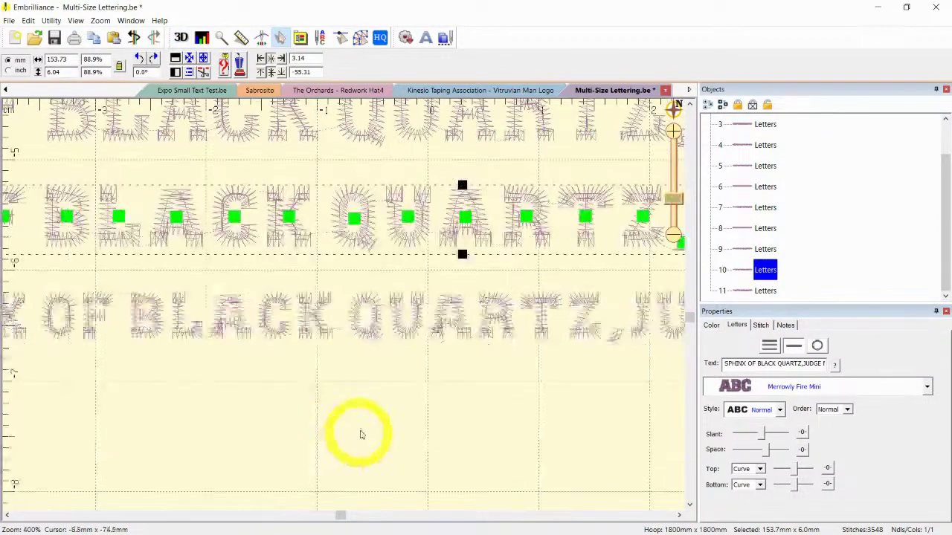
# - Deselect the middle line and compare the word "BLACK" in the two larger lines at 800% in 3D and stitch view
pyautogui.click(379, 383)
pyautogui.moveTo(163, 295); pyautogui.dragTo(315, 346)
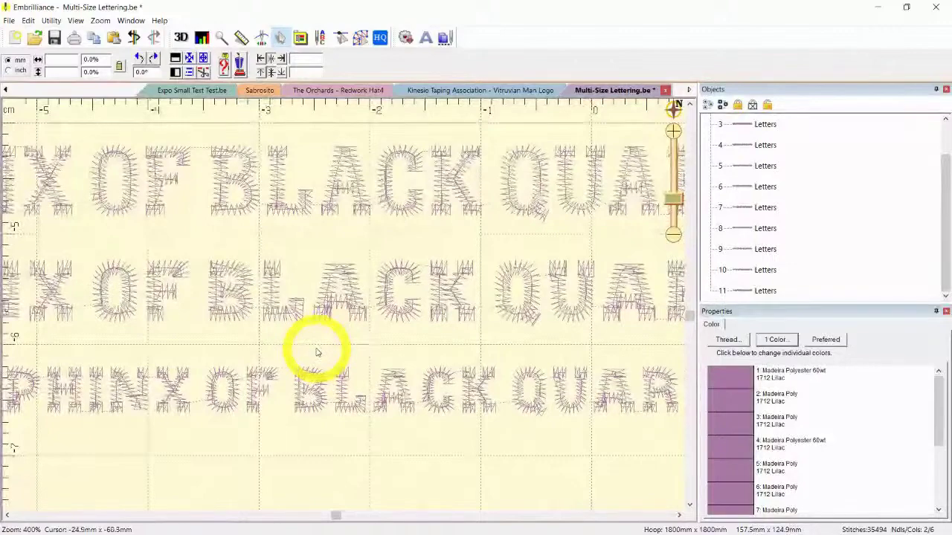
pyautogui.moveTo(310, 259); pyautogui.dragTo(315, 259)
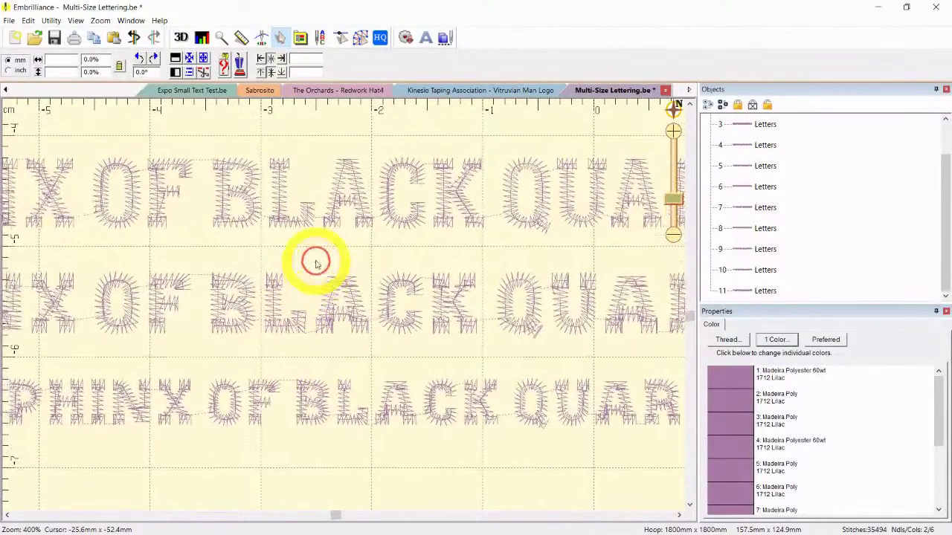
pyautogui.press('+')
pyautogui.moveTo(374, 208); pyautogui.dragTo(376, 325)
pyautogui.press('d')
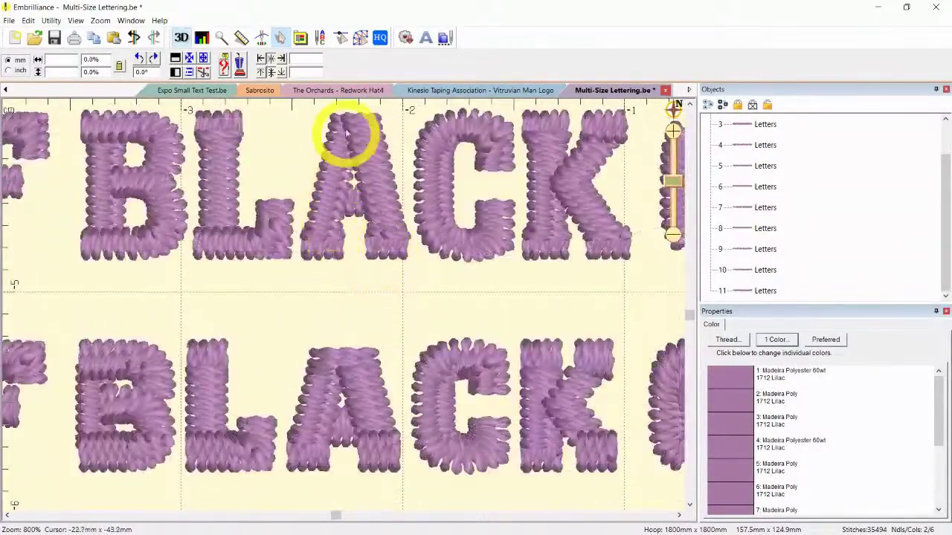
pyautogui.press('d')
pyautogui.press('-')
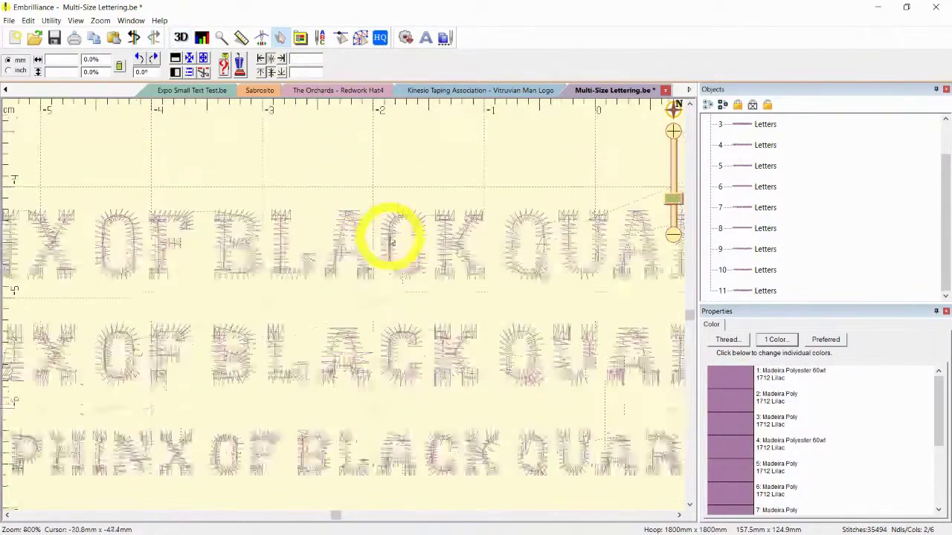
# - Compare the stitch paths around "OF BLACK" in the bottom set's two larger lines at 800%, and return to the 3D overview
pyautogui.moveTo(365, 404); pyautogui.dragTo(362, 316)
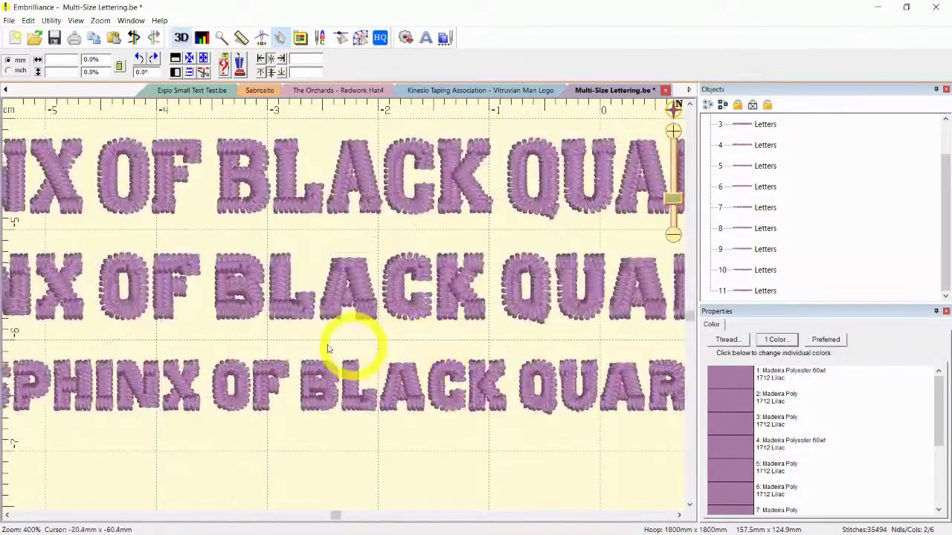
pyautogui.moveTo(301, 280); pyautogui.dragTo(462, 339)
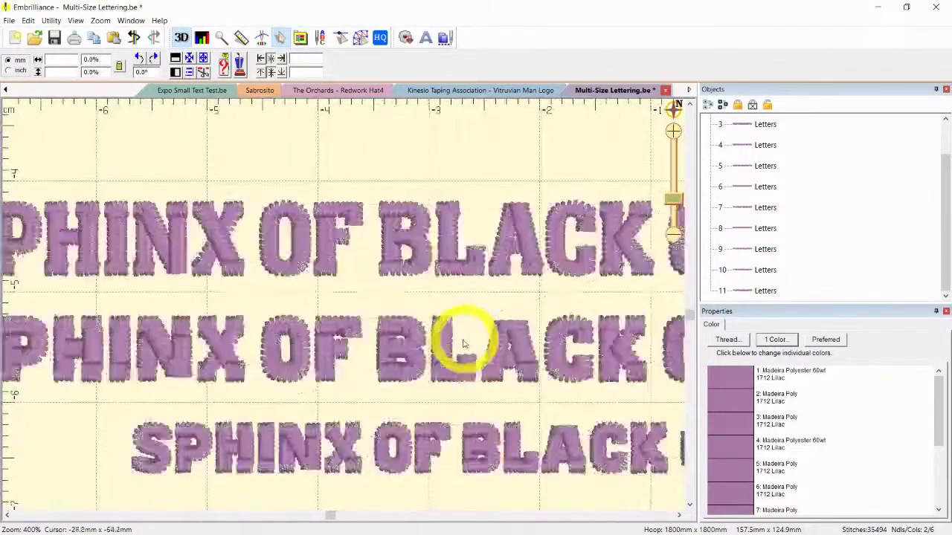
pyautogui.press('+')
pyautogui.press('3')
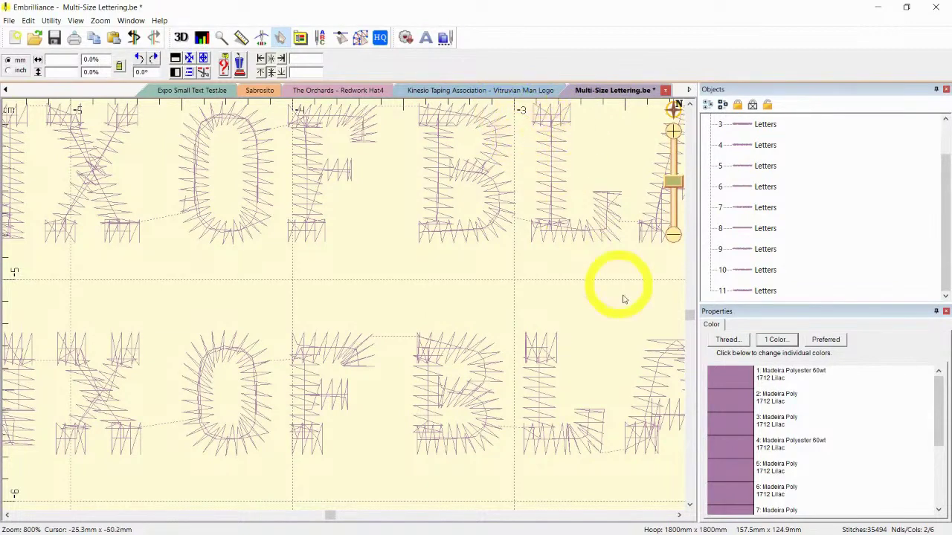
pyautogui.hotkey('ctrl', '3')
pyautogui.scroll(-4, 563, 325)
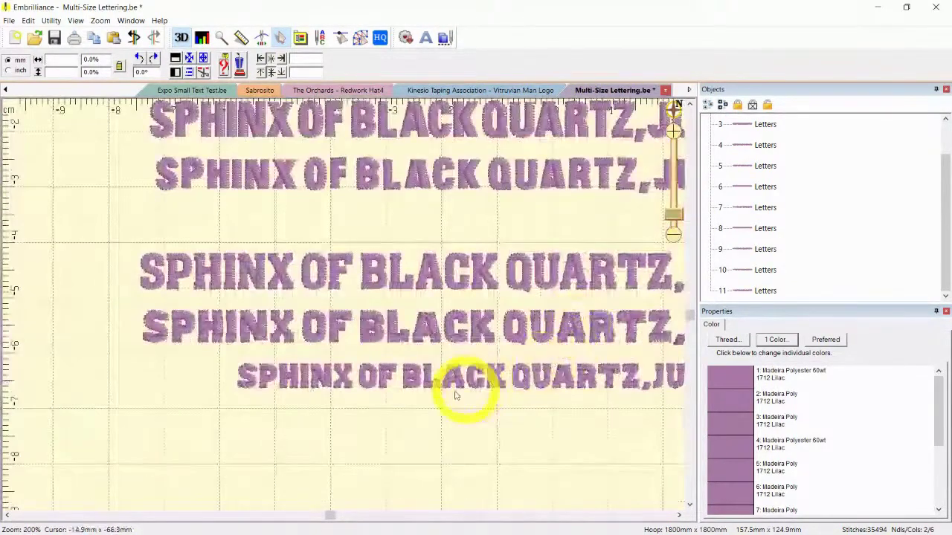
pyautogui.scroll(-2, 399, 391)
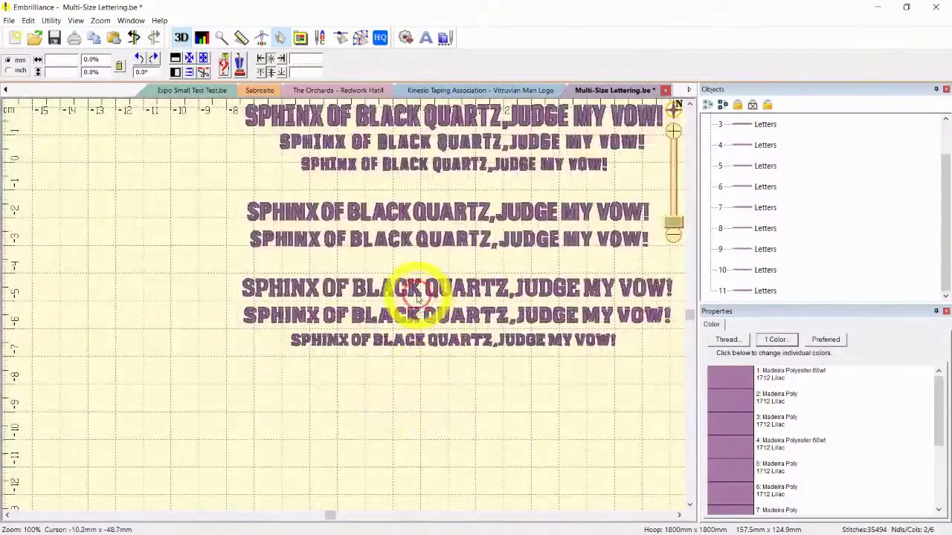
# - Examine the start of the three-line set above the two-line set at 400% in stitch view
pyautogui.scroll(2, 411, 291)
pyautogui.moveTo(410, 255); pyautogui.dragTo(379, 413)
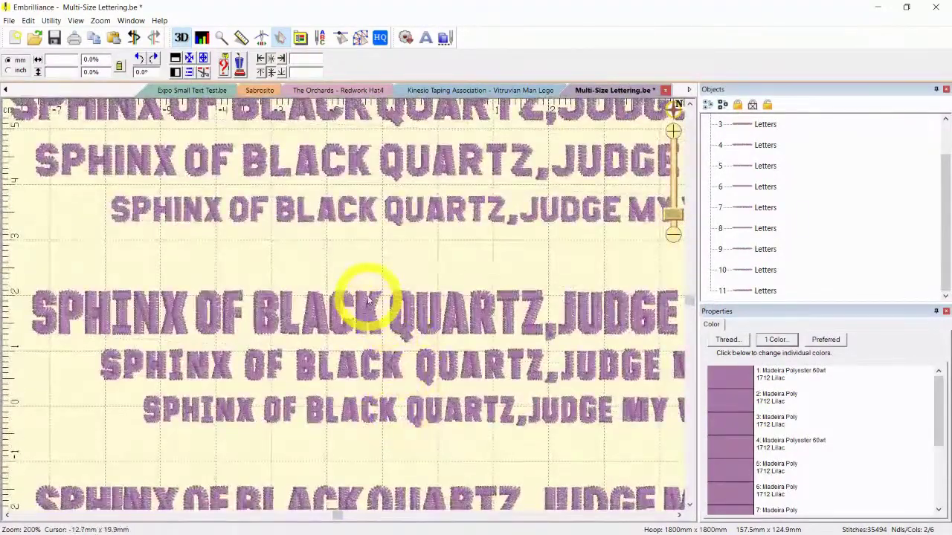
pyautogui.hotkey('ctrl', '3')
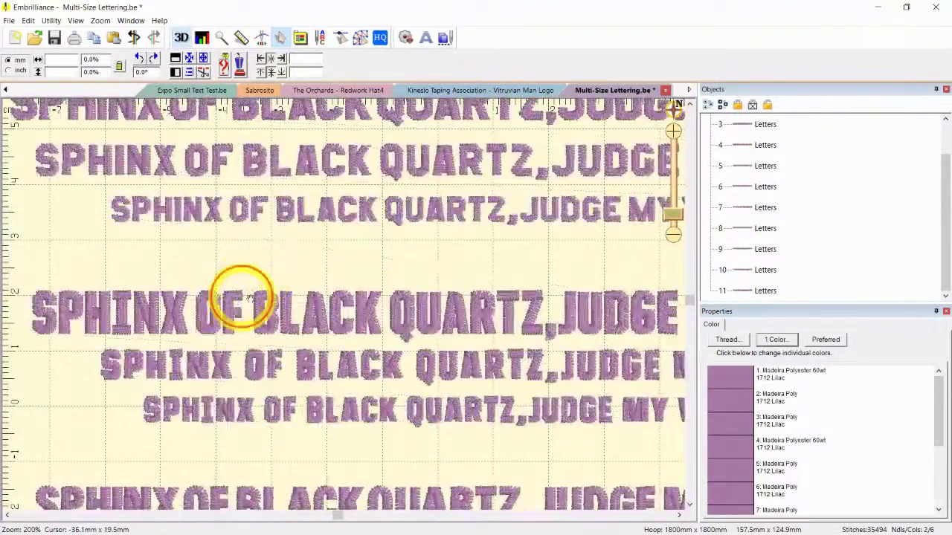
pyautogui.scroll(2, 267, 269)
pyautogui.moveTo(227, 283); pyautogui.dragTo(452, 308)
pyautogui.hotkey('ctrl', '3')
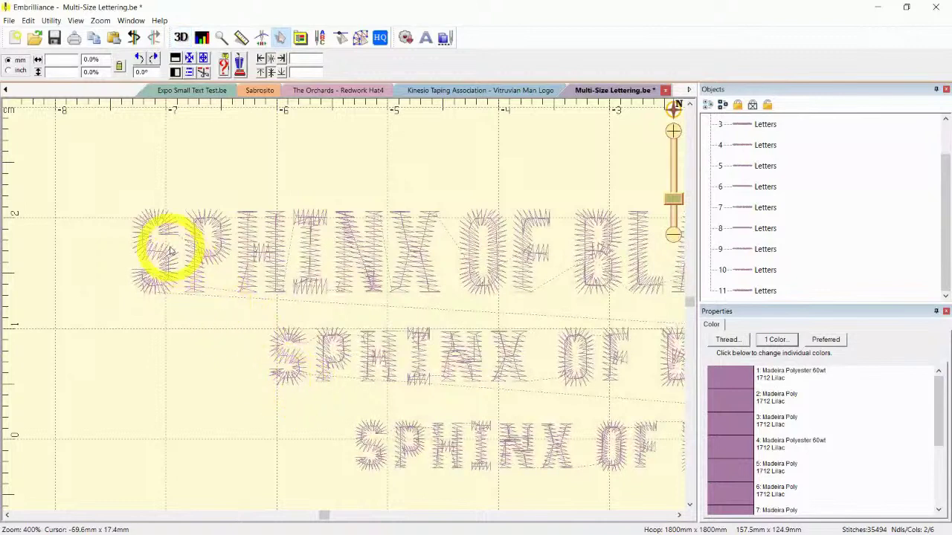
# - Identify the font of this set's largest line, deselect it, and show the three sizes in 3D
pyautogui.click(166, 251)
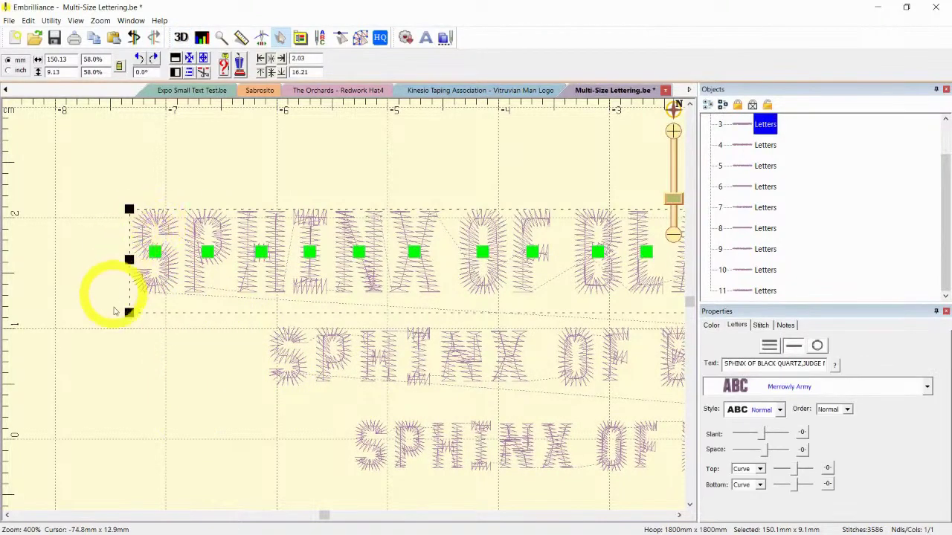
pyautogui.click(119, 333)
pyautogui.click(283, 398)
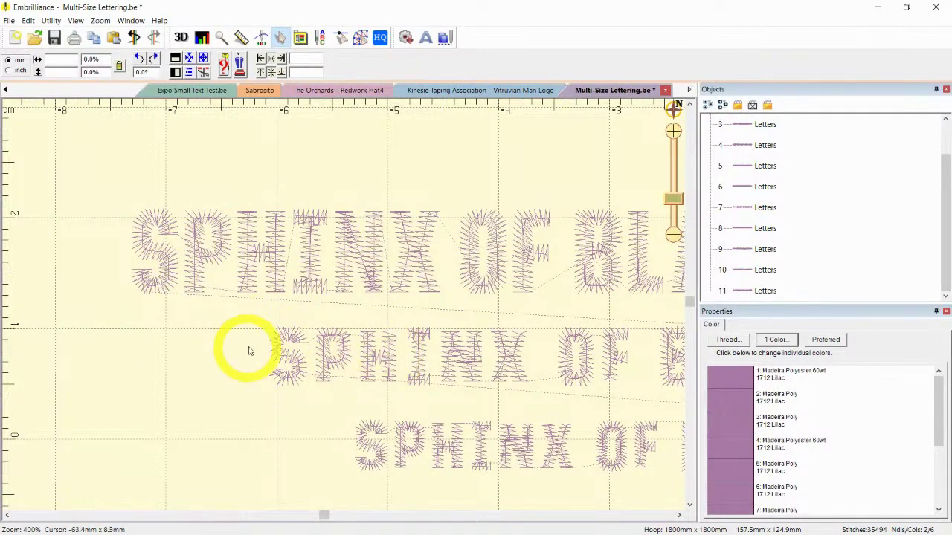
pyautogui.press('d')
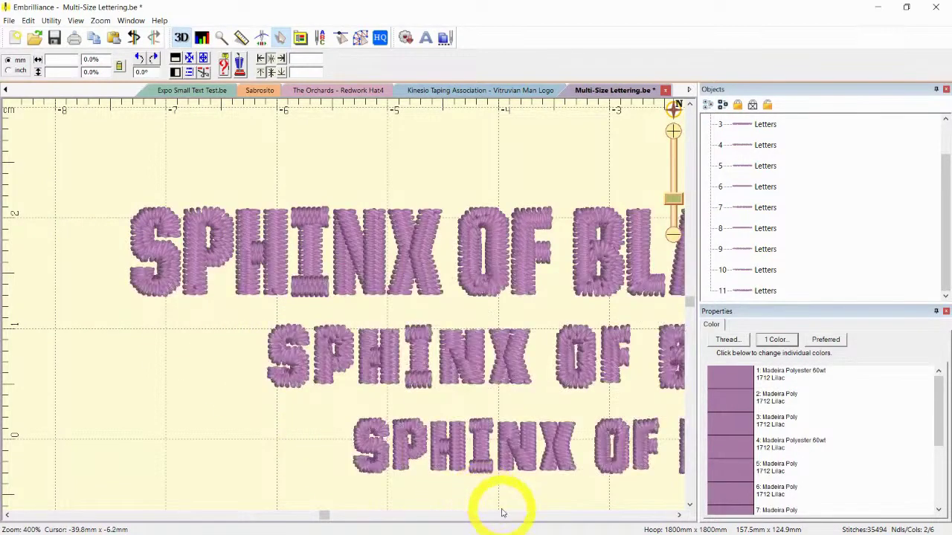
# - Compare the word "SPHINX" in the set's two larger lines at 800% in both 3D and stitch view
pyautogui.press('d')
pyautogui.press('t')
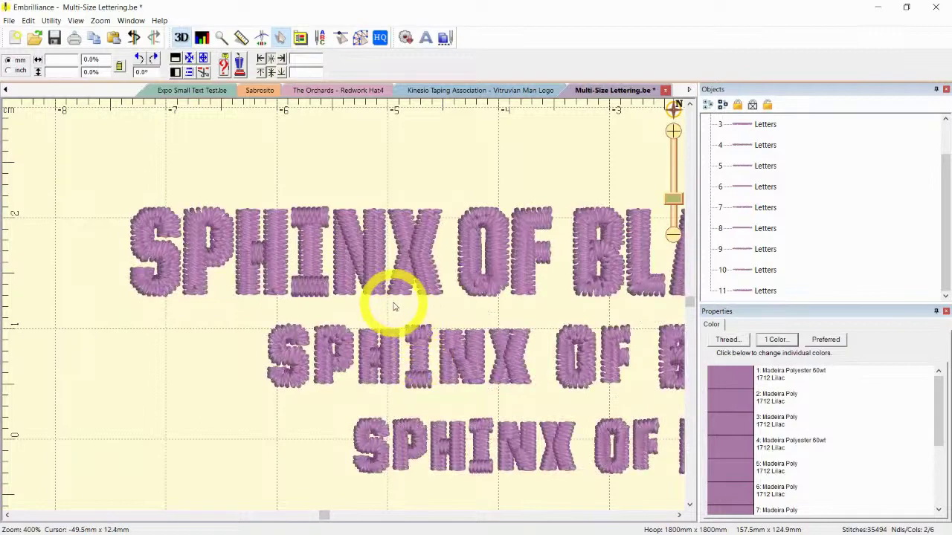
pyautogui.scroll(1, 427, 319)
pyautogui.moveTo(426, 320); pyautogui.dragTo(383, 326)
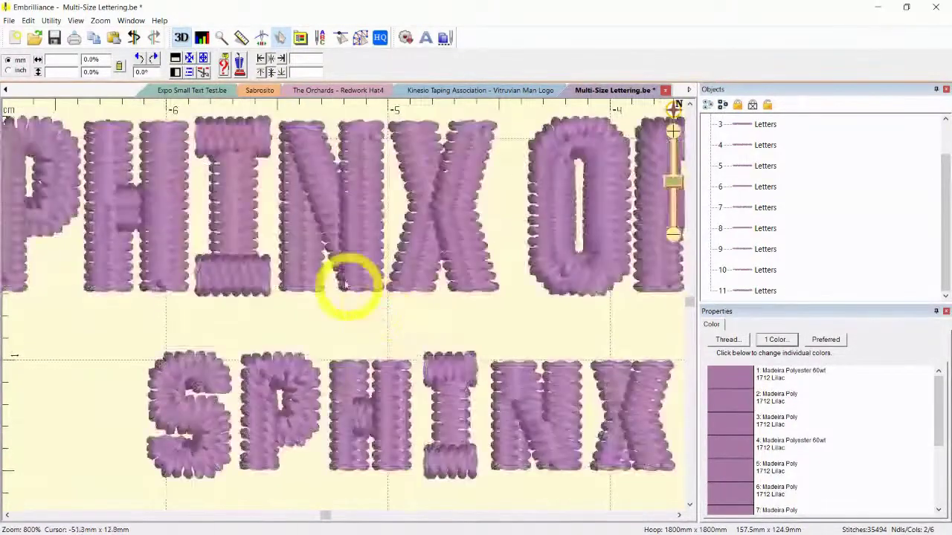
pyautogui.press('t')
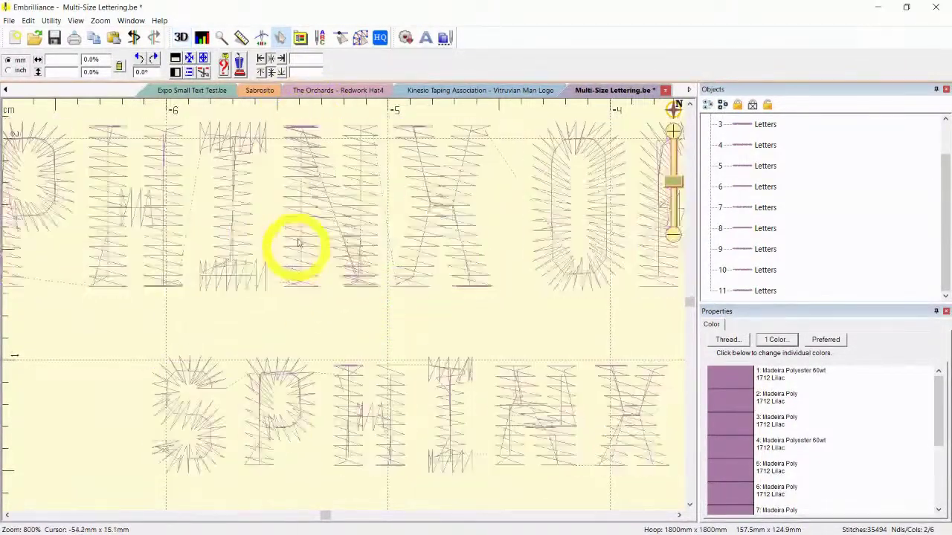
pyautogui.press('t')
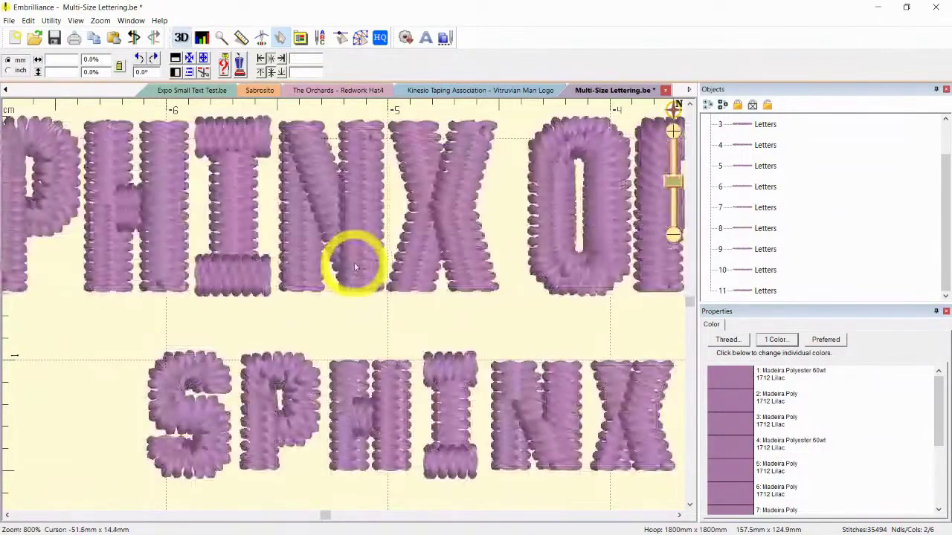
pyautogui.moveTo(408, 309); pyautogui.dragTo(395, 300)
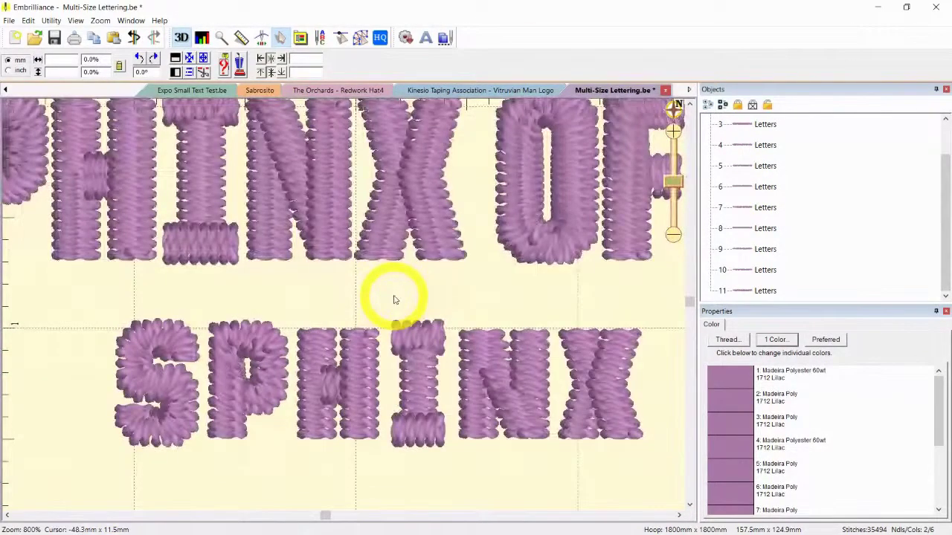
# - Identify the font of the set's middle line, deselect it, and examine its letter N at 1600% in stitch view
pyautogui.click(476, 354)
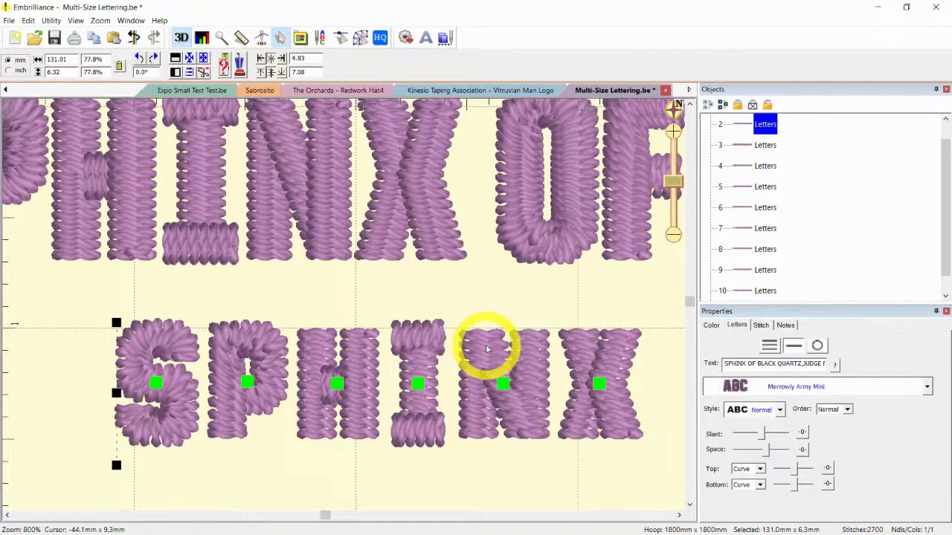
pyautogui.press('3')
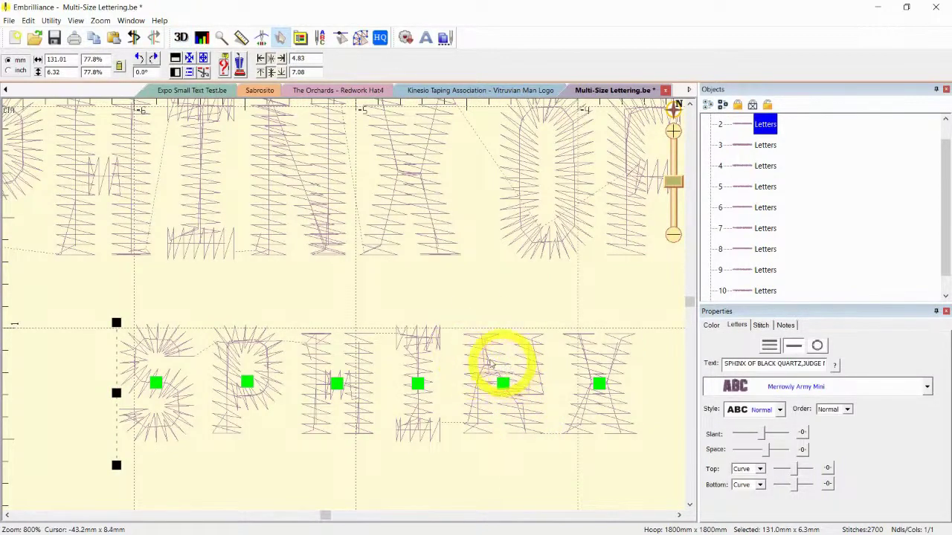
pyautogui.click(504, 326)
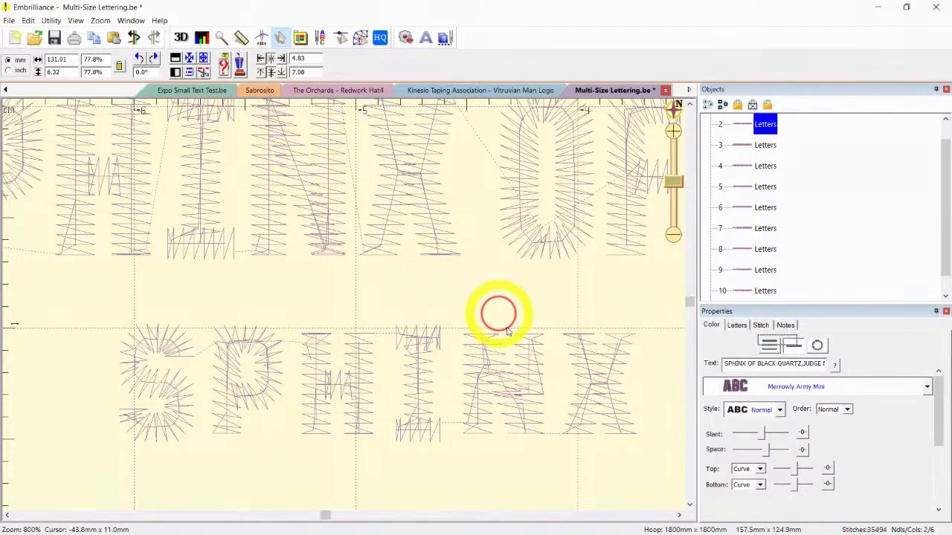
pyautogui.press('+')
pyautogui.moveTo(549, 409); pyautogui.dragTo(419, 263)
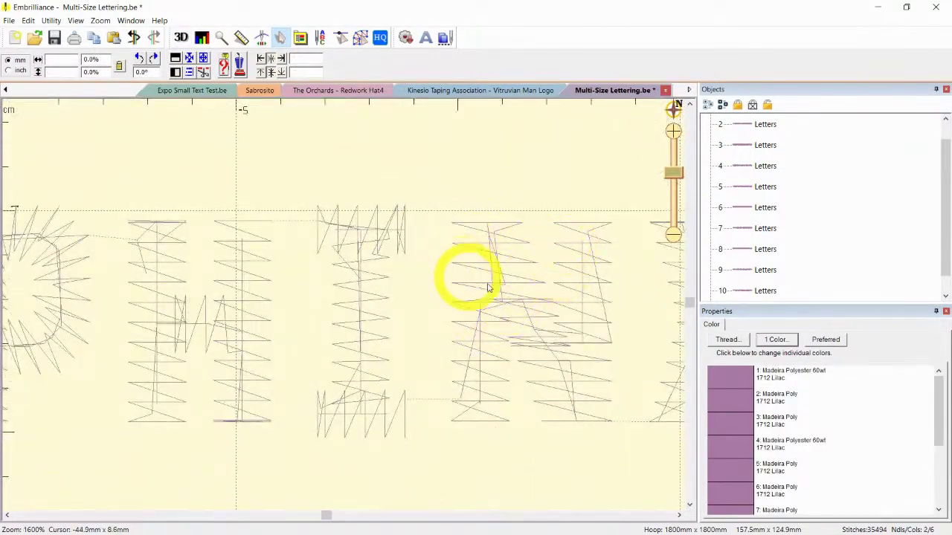
# - Examine the stitch paths of the letter N in the set's largest line at 800%, and return to an overview of the lettering
pyautogui.press('-')
pyautogui.moveTo(356, 257); pyautogui.dragTo(517, 383)
pyautogui.press('3')
pyautogui.press('3')
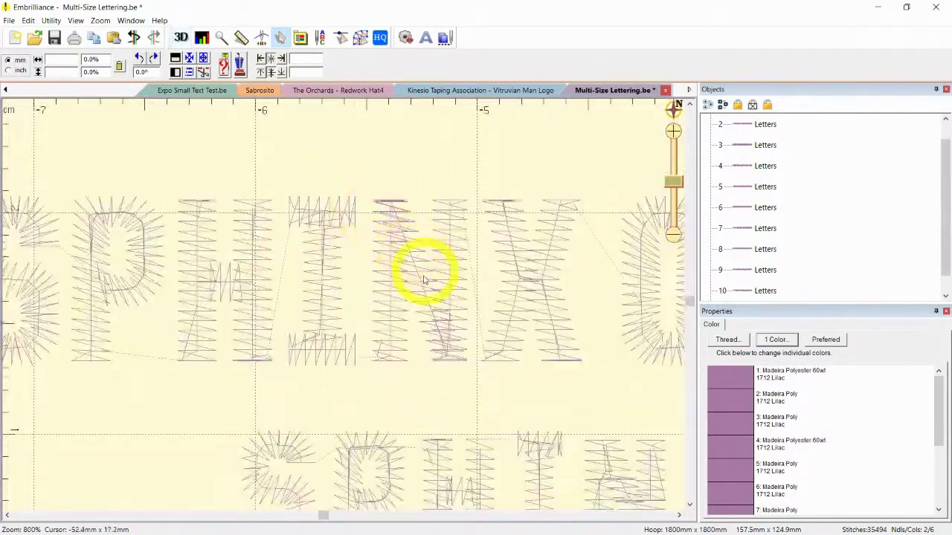
pyautogui.scroll(-2, 424, 279)
pyautogui.moveTo(637, 442); pyautogui.dragTo(431, 414)
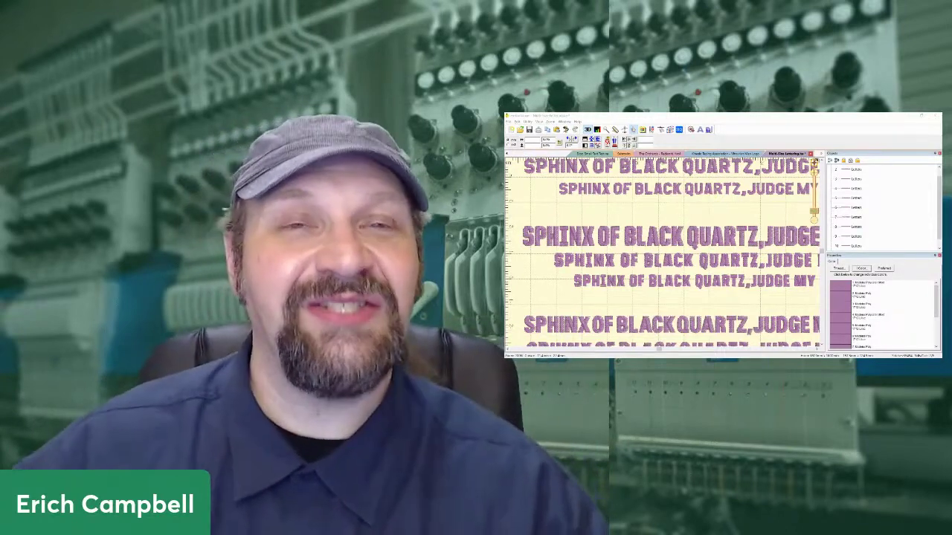
pyautogui.scroll(3, 603, 213)
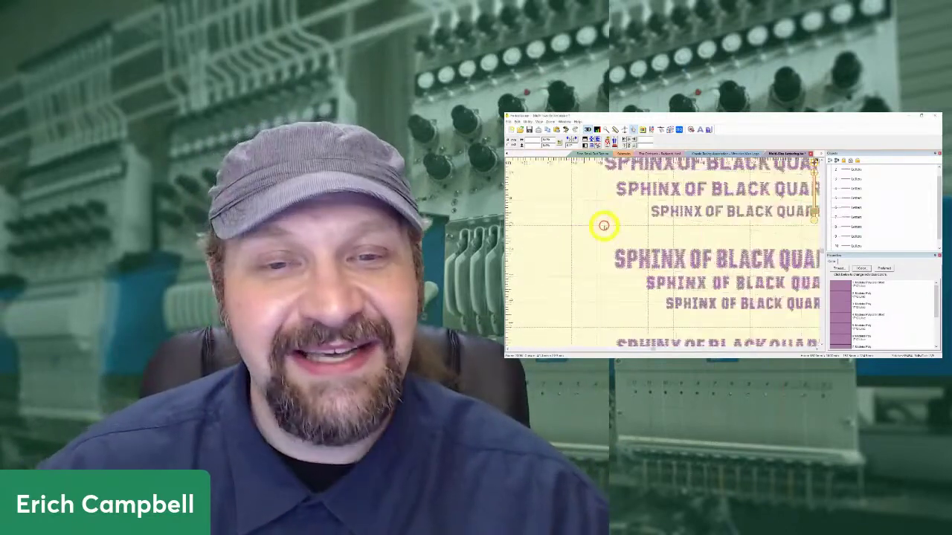
pyautogui.moveTo(573, 257); pyautogui.dragTo(275, 268)
pyautogui.hscroll(-10, 527, 251)
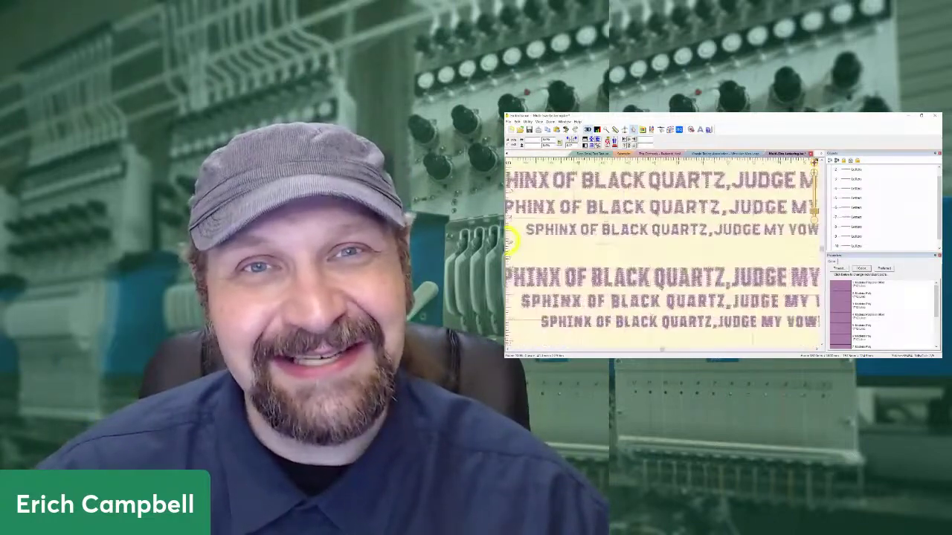